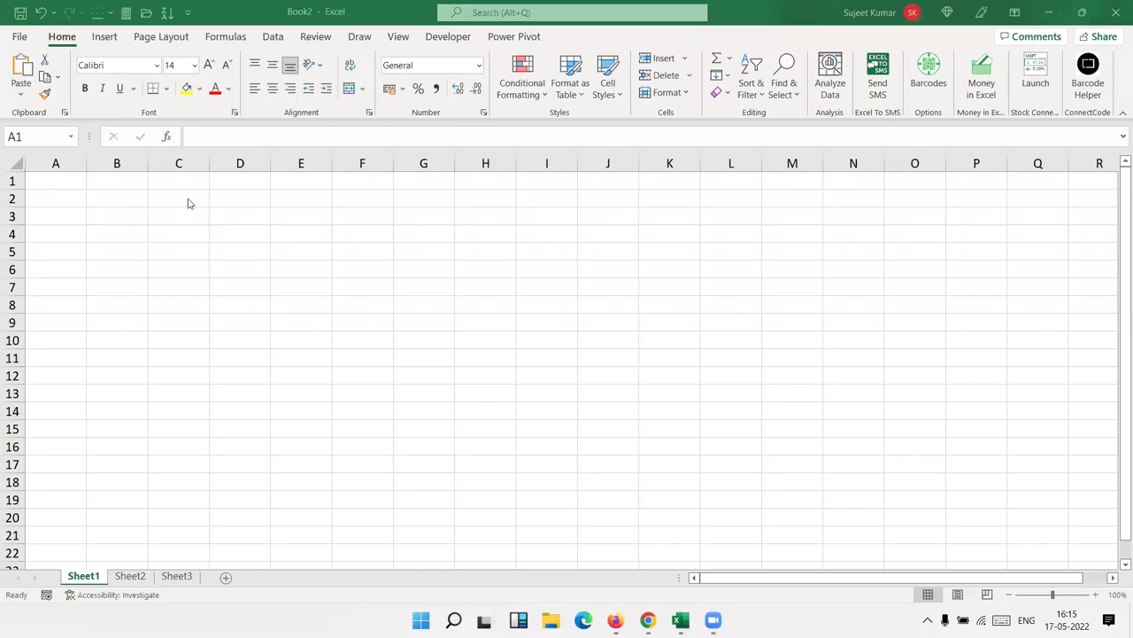
# Enter 'VBA' in cell B2, then delete it again
pyautogui.click(143, 200)
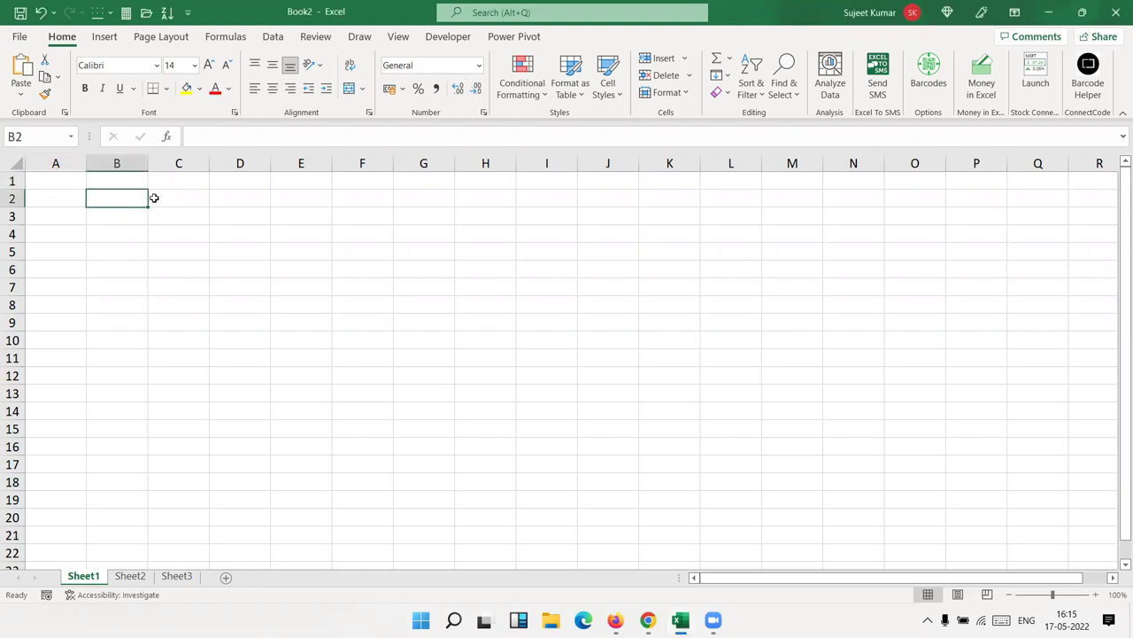
pyautogui.write('VBA')
pyautogui.press('Return')
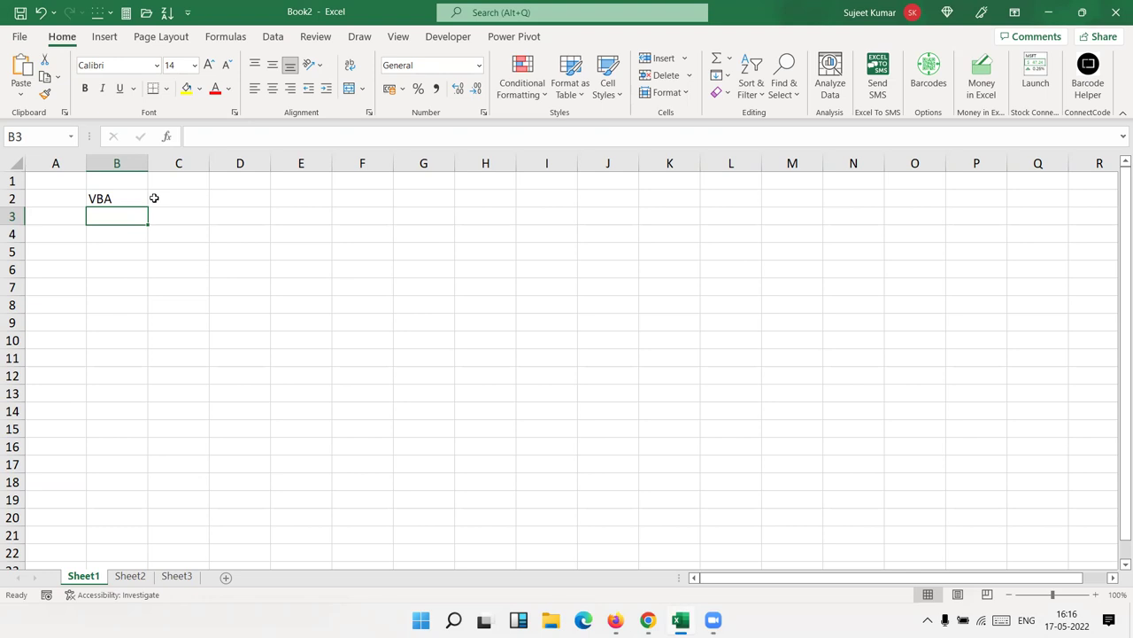
pyautogui.press('Up')
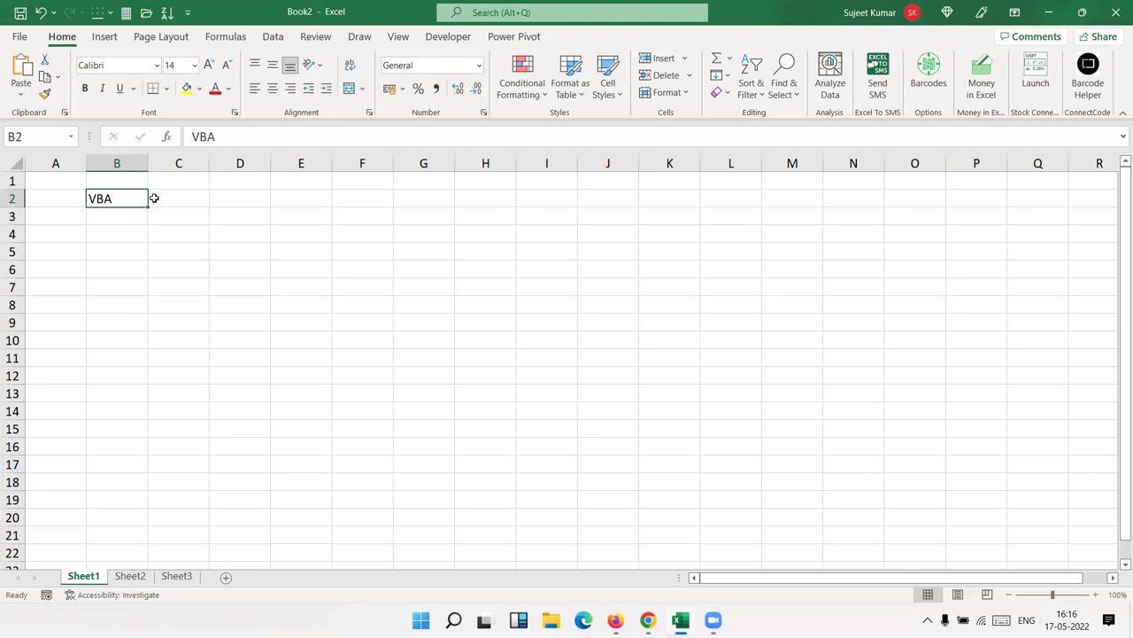
pyautogui.press('Down')
pyautogui.press('Up')
pyautogui.press('Delete')
pyautogui.click(154, 197)
pyautogui.press('Right')
pyautogui.press('Right')
pyautogui.press('Right')
pyautogui.press('Right')
pyautogui.press('Left')
pyautogui.press('Left')
pyautogui.press('Left')
pyautogui.press('Left')
pyautogui.press('Left')
pyautogui.press('Left')
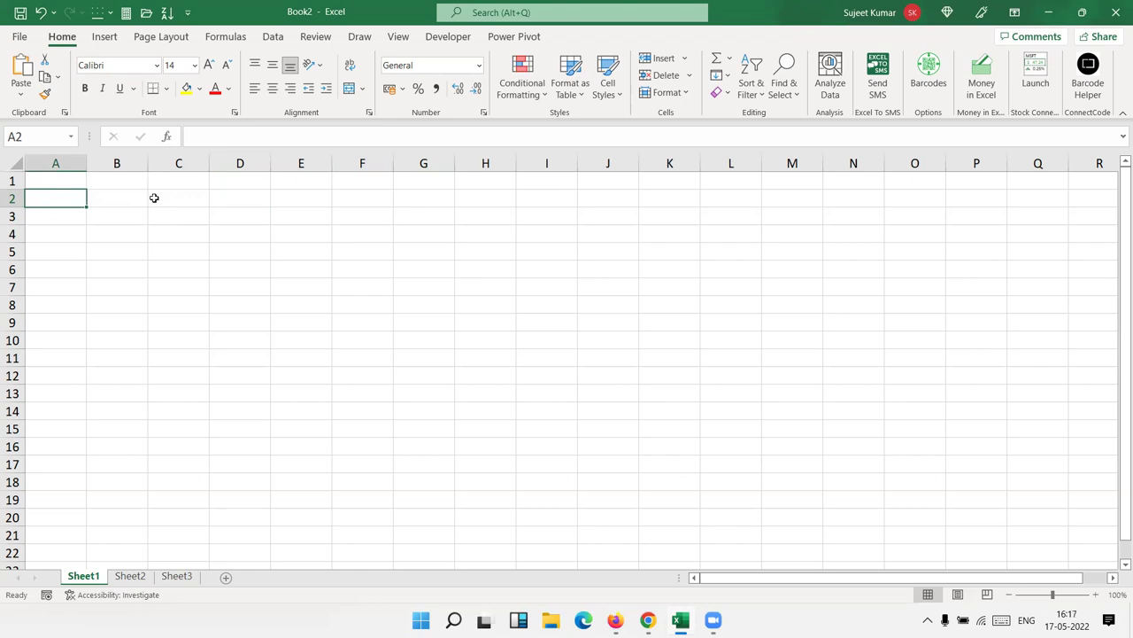
pyautogui.click(301, 251)
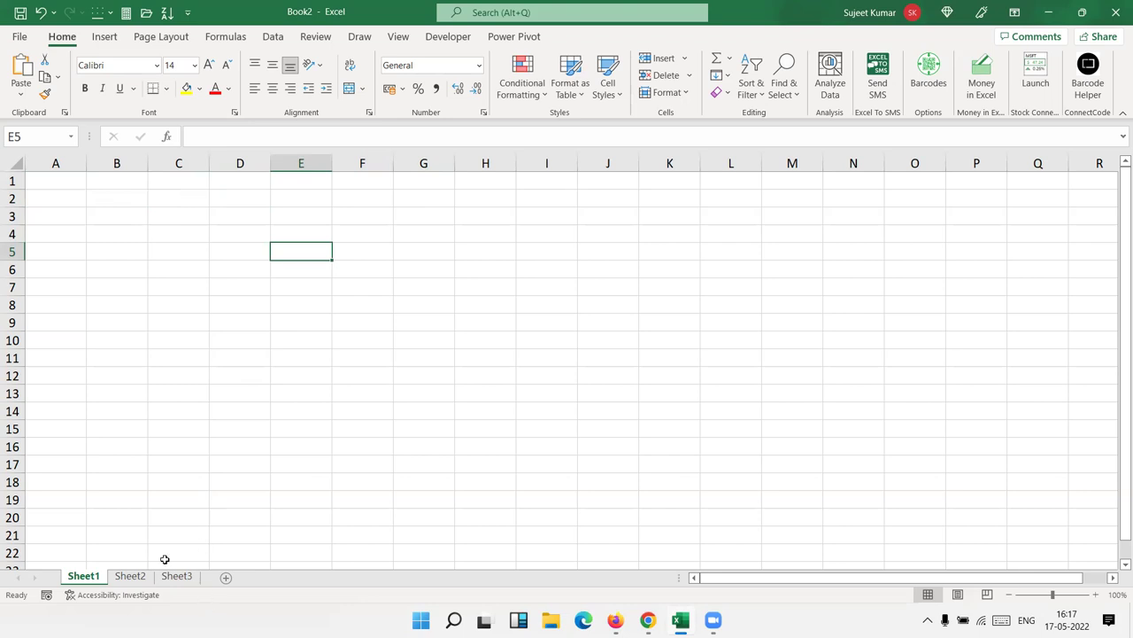
# Add a Name header in A1 and fill names from Puja down to row 15
pyautogui.click(45, 191)
pyautogui.click(43, 187)
pyautogui.write('Name')
pyautogui.press('Return')
pyautogui.write('Puja')
pyautogui.click(53, 235)
pyautogui.click(56, 198)
pyautogui.moveTo(89, 233); pyautogui.dragTo(91, 430)
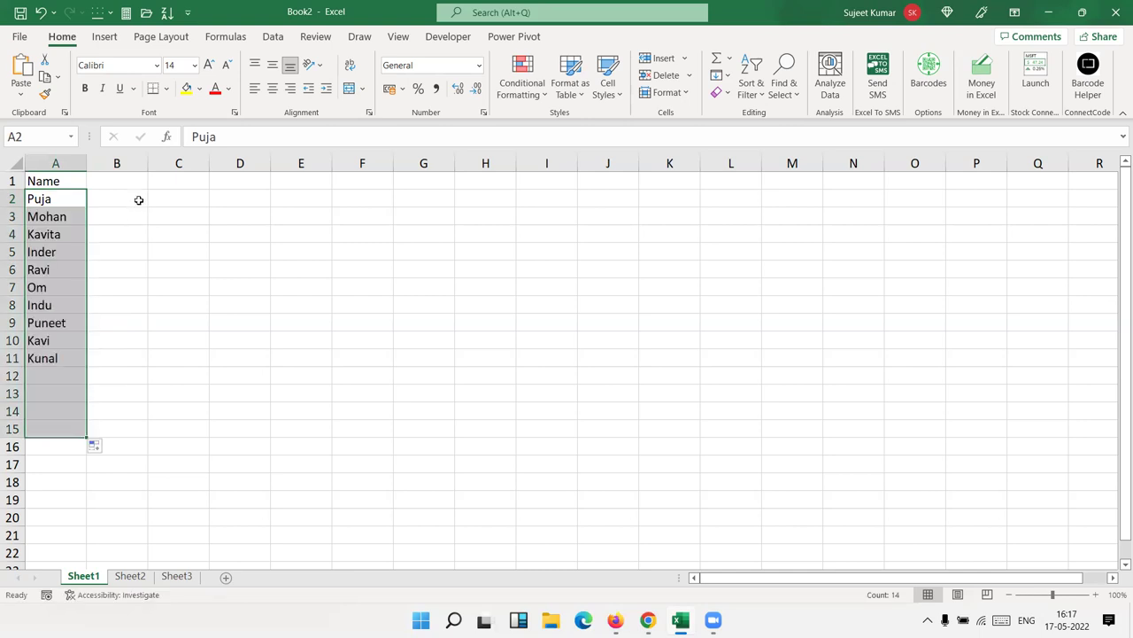
# Put JAN in B1 and fill the month headers across to JUN
pyautogui.click(139, 188)
pyautogui.write('JAN')
pyautogui.press('Return')
pyautogui.click(137, 186)
pyautogui.moveTo(148, 189); pyautogui.dragTo(427, 192)
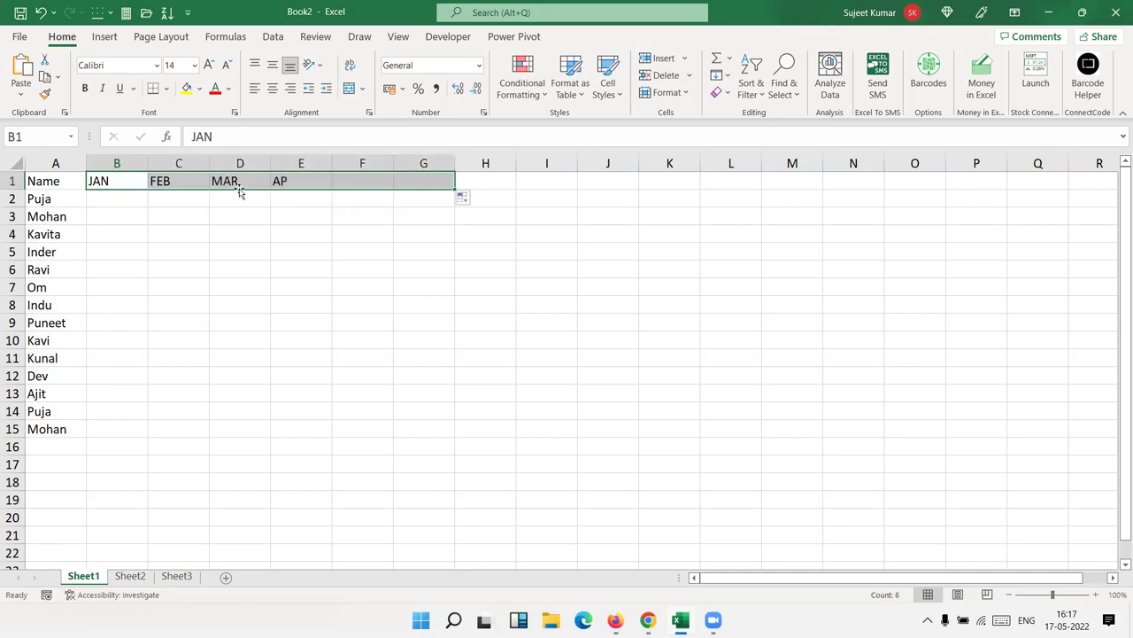
pyautogui.click(130, 195)
# Enter =RANDBETWEEN(10,90) in B2 and fill it across B2:G15
pyautogui.write('=ran')
pyautogui.press('Down')
pyautogui.press('Down')
pyautogui.press('Tab')
pyautogui.write('10,90')
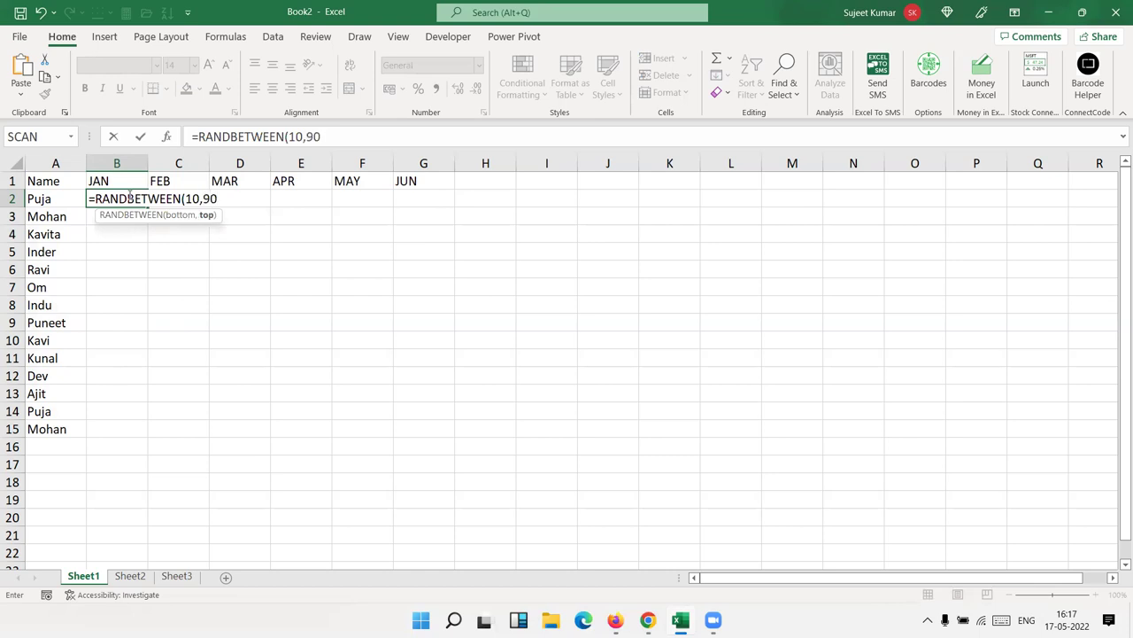
pyautogui.press('Return')
pyautogui.moveTo(140, 205); pyautogui.dragTo(447, 437)
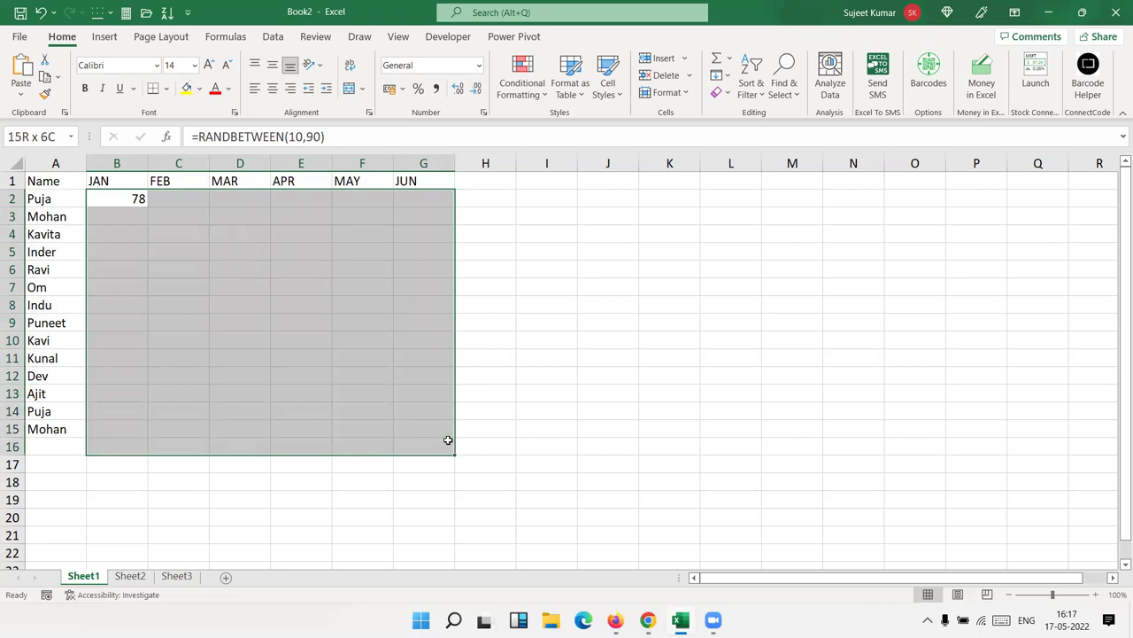
pyautogui.moveTo(447, 437); pyautogui.dragTo(445, 426)
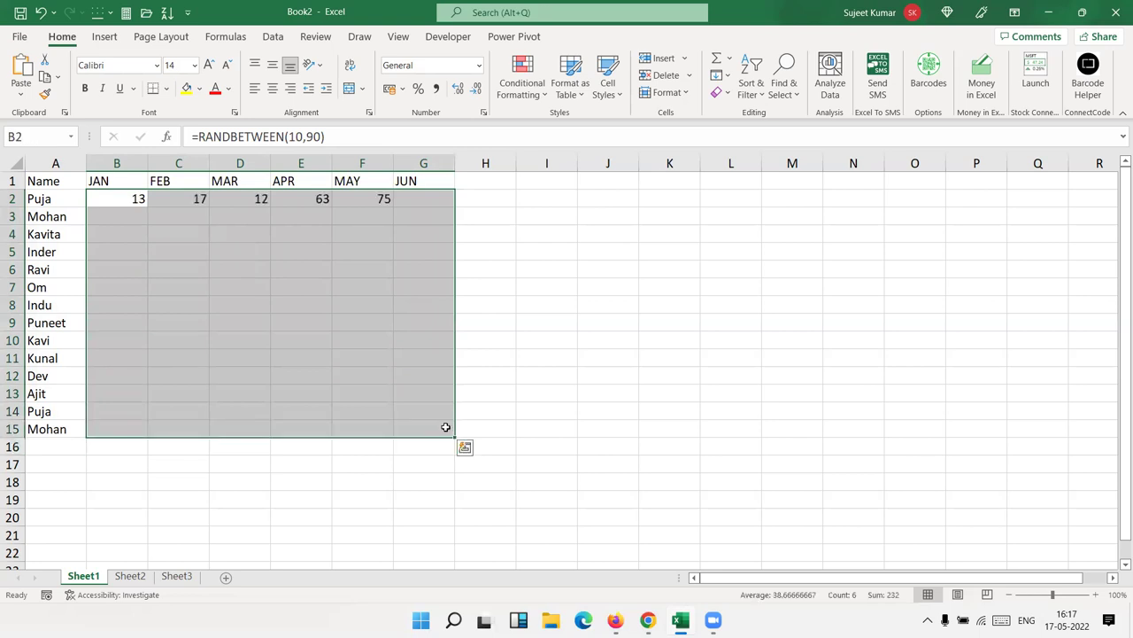
pyautogui.click(55, 182)
# Copy the table and paste it onto Sheet2 through Sheet5, adding sheets as needed
pyautogui.hotkey('ctrl', 'a')
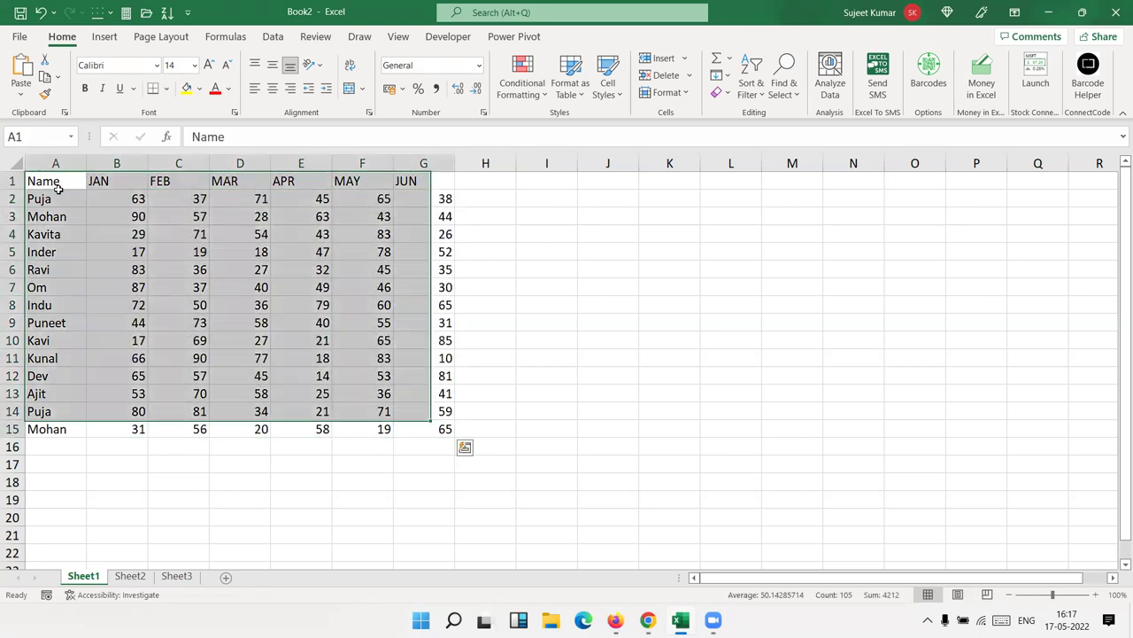
pyautogui.hotkey('ctrl', 'c')
pyautogui.click(130, 575)
pyautogui.click(176, 576)
pyautogui.hotkey('ctrl', 'v')
pyautogui.hotkey('ctrl', 'z')
pyautogui.hotkey('ctrl', 'v')
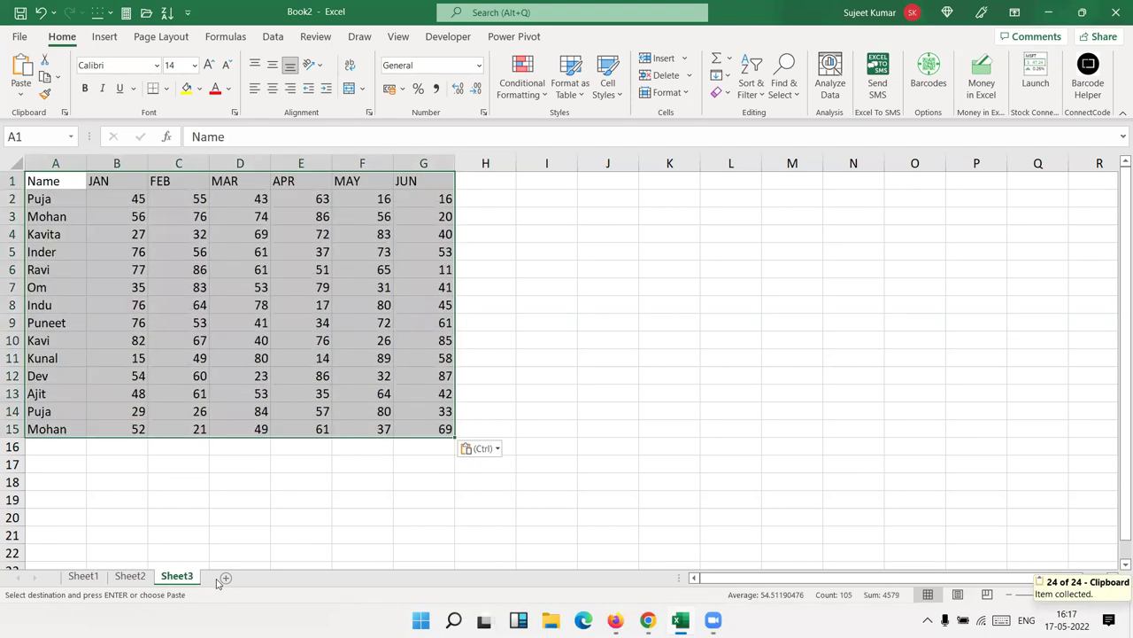
pyautogui.click(225, 576)
pyautogui.hotkey('ctrl', 'v')
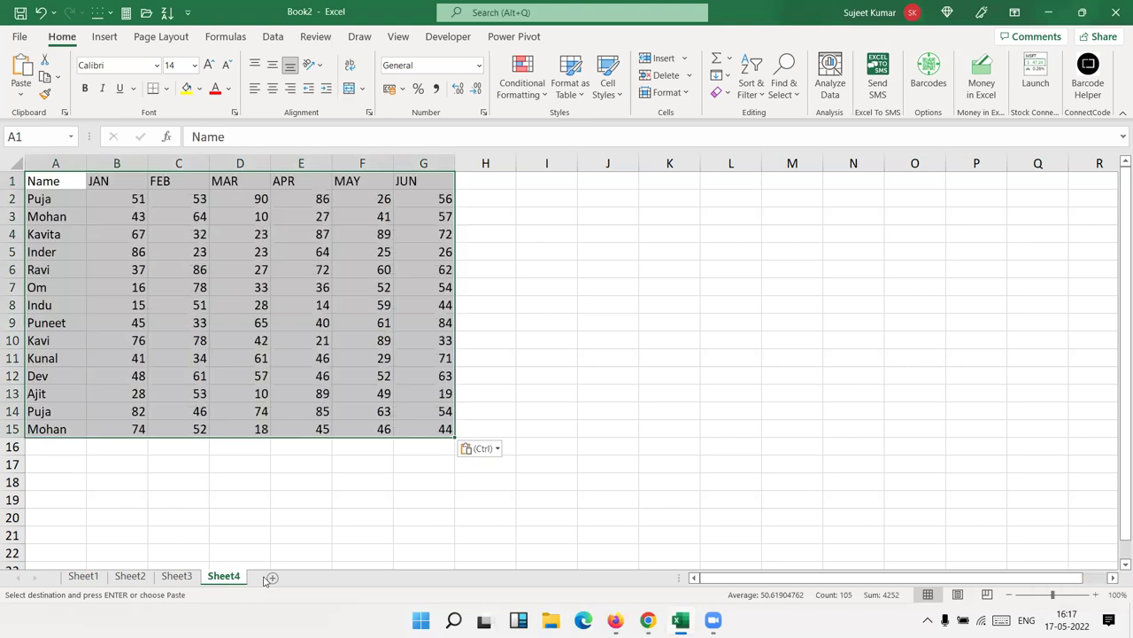
pyautogui.click(273, 576)
pyautogui.hotkey('ctrl', 'v')
# Group all five sheets and paste the tables back as plain values
pyautogui.keyDown('shift'); pyautogui.click(94, 576); pyautogui.keyUp('shift')
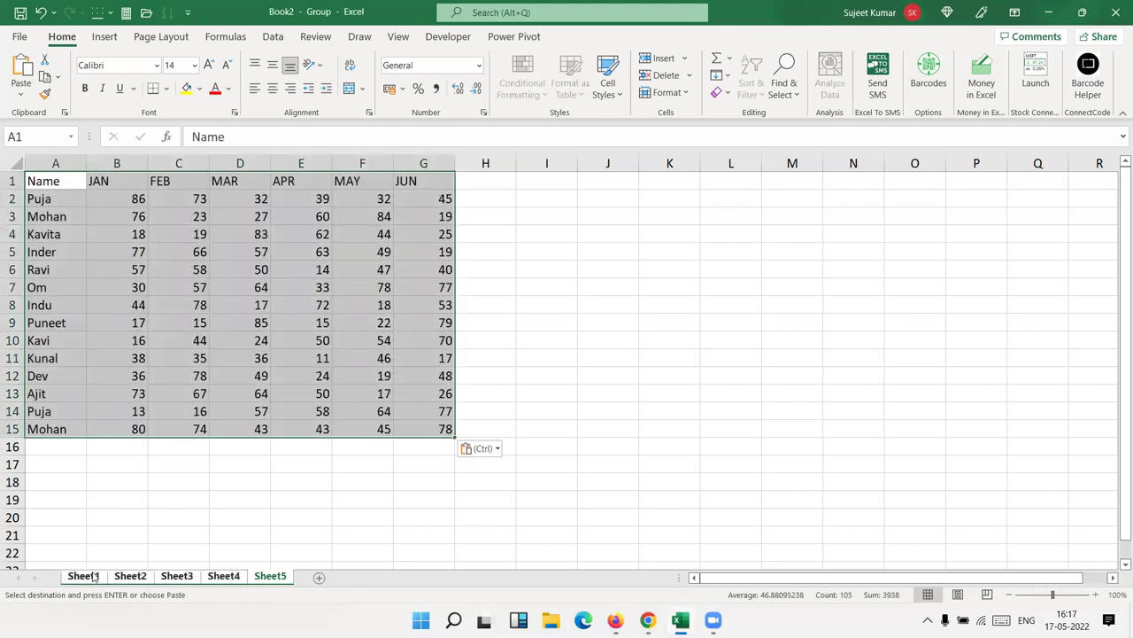
pyautogui.hotkey('ctrl', 'c')
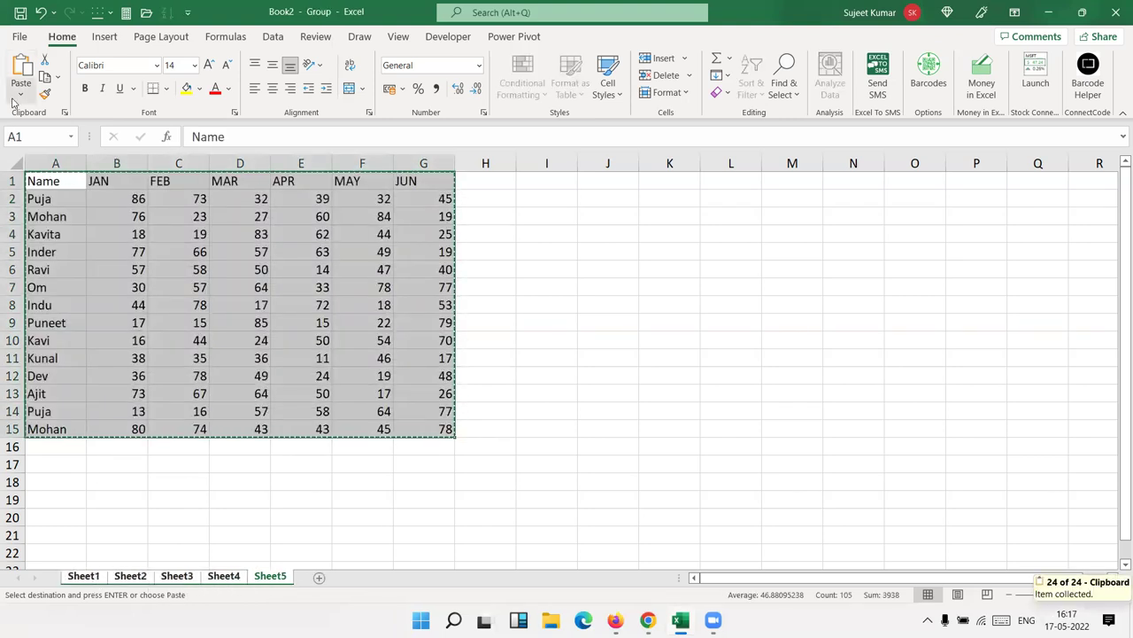
pyautogui.click(20, 88)
pyautogui.click(19, 209)
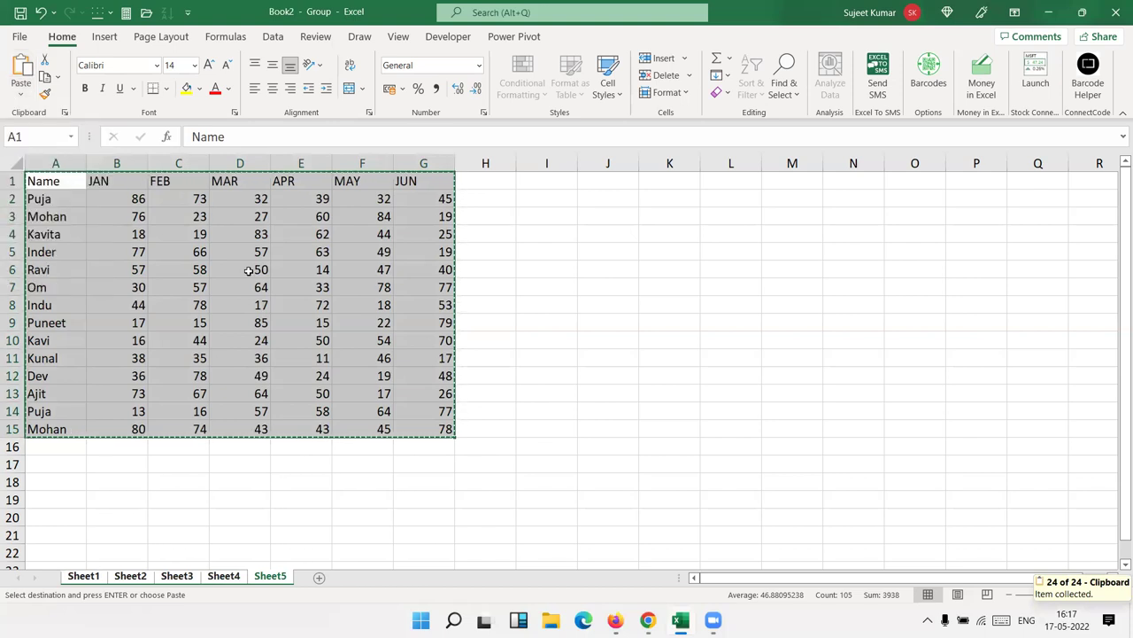
pyautogui.click(270, 268)
pyautogui.press('Escape')
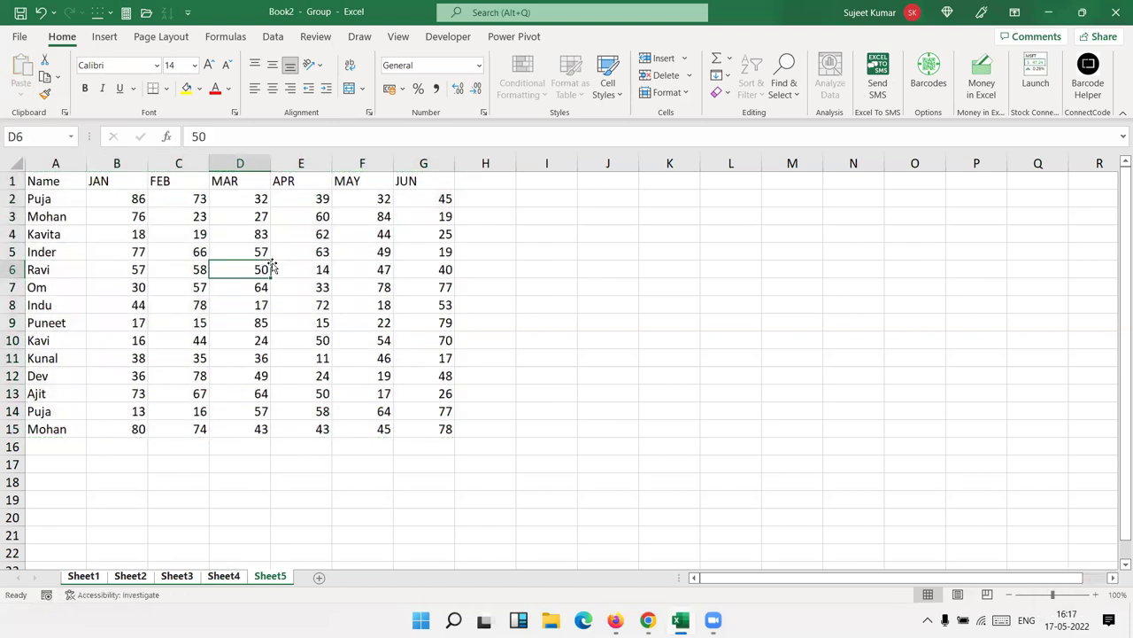
pyautogui.click(359, 466)
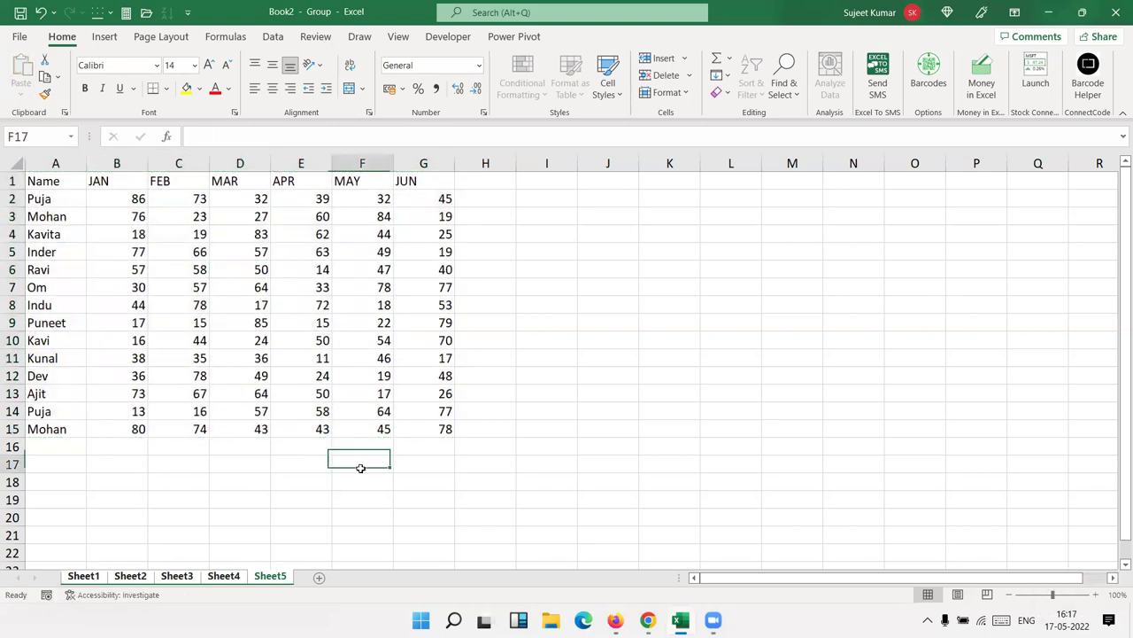
pyautogui.click(320, 577)
# Rename the new sheet to 'data'
pyautogui.doubleClick(319, 576)
pyautogui.write('data')
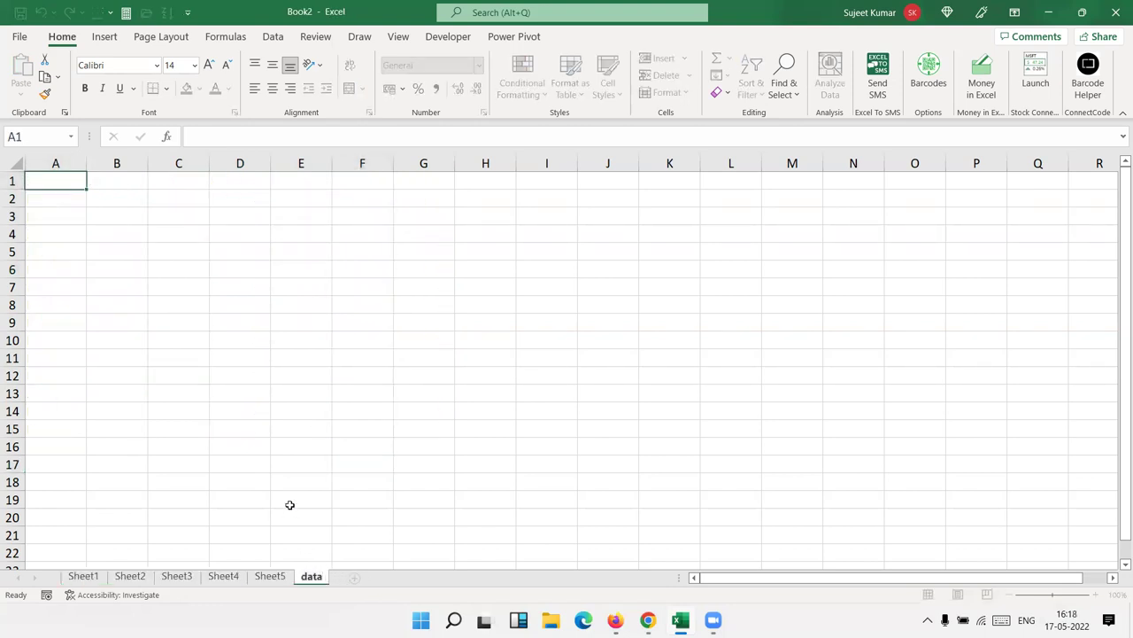
pyautogui.click(274, 475)
# Review the tables on Sheet1 through Sheet5, ending on the blank data sheet
pyautogui.click(83, 576)
pyautogui.click(131, 576)
pyautogui.click(176, 578)
pyautogui.click(223, 578)
pyautogui.click(265, 577)
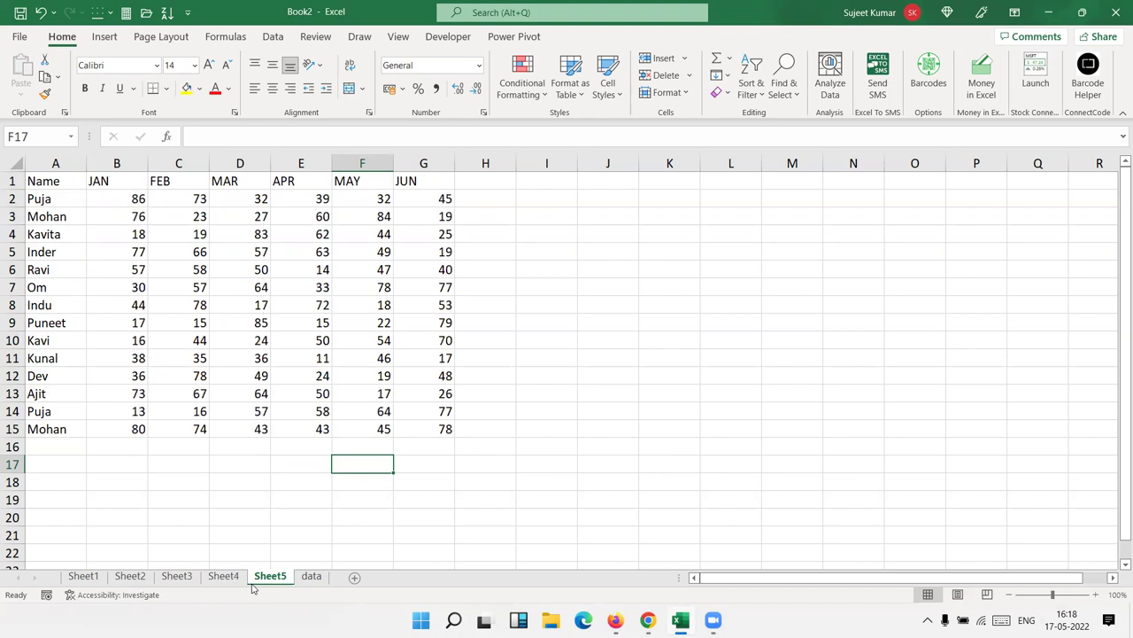
pyautogui.click(311, 577)
pyautogui.click(273, 578)
# From the data sheet, launch the Visual Basic editor via the Developer tab
pyautogui.click(321, 579)
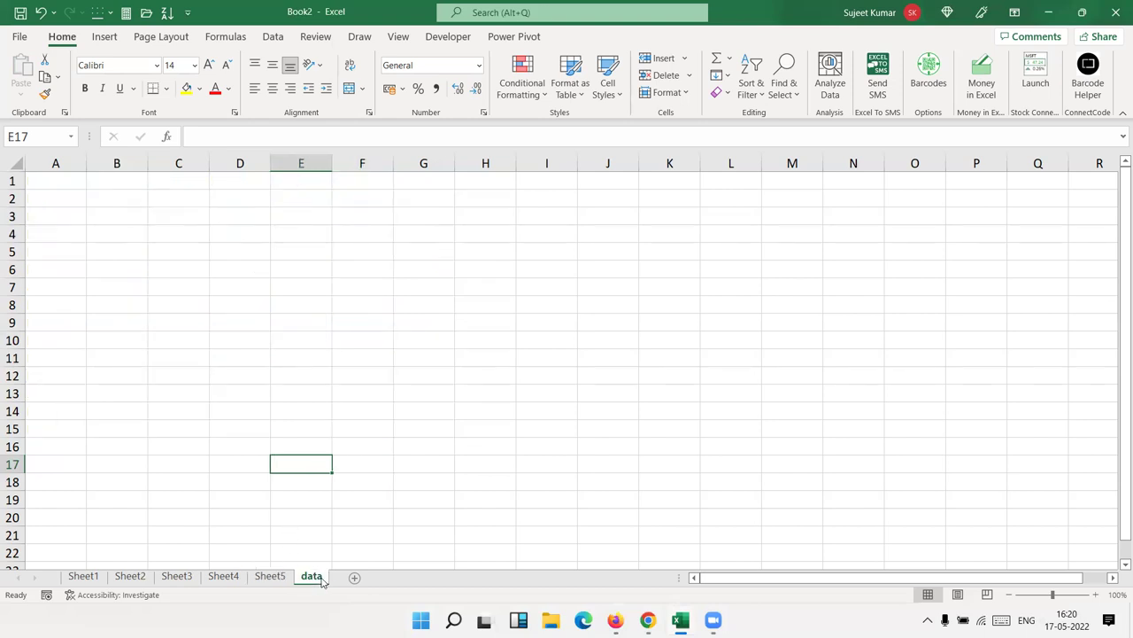
pyautogui.click(448, 36)
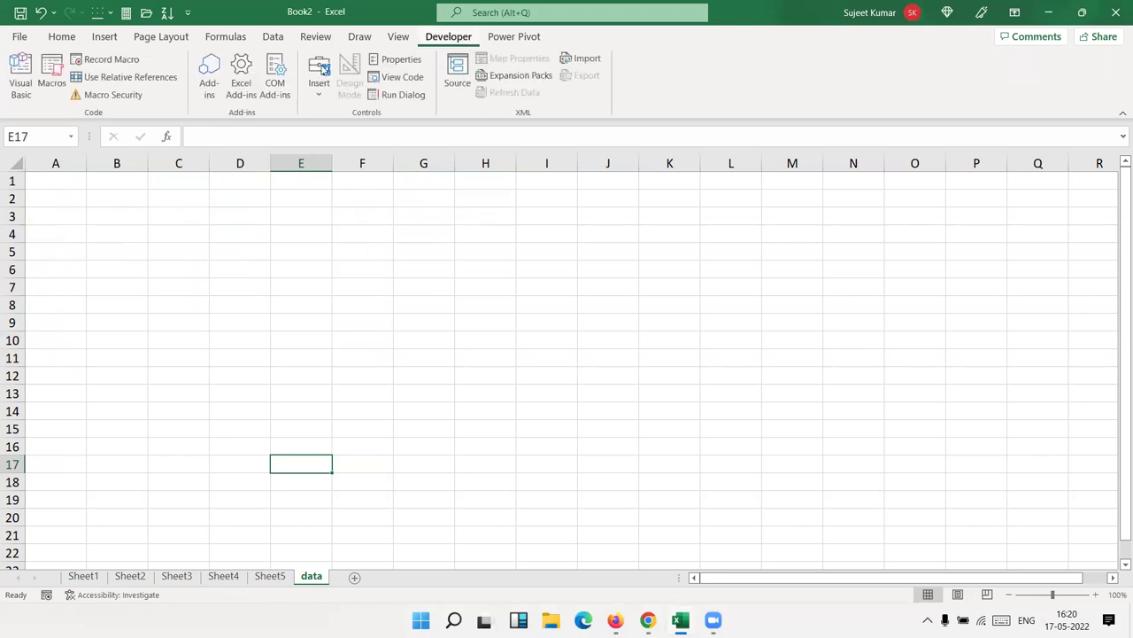
pyautogui.click(20, 78)
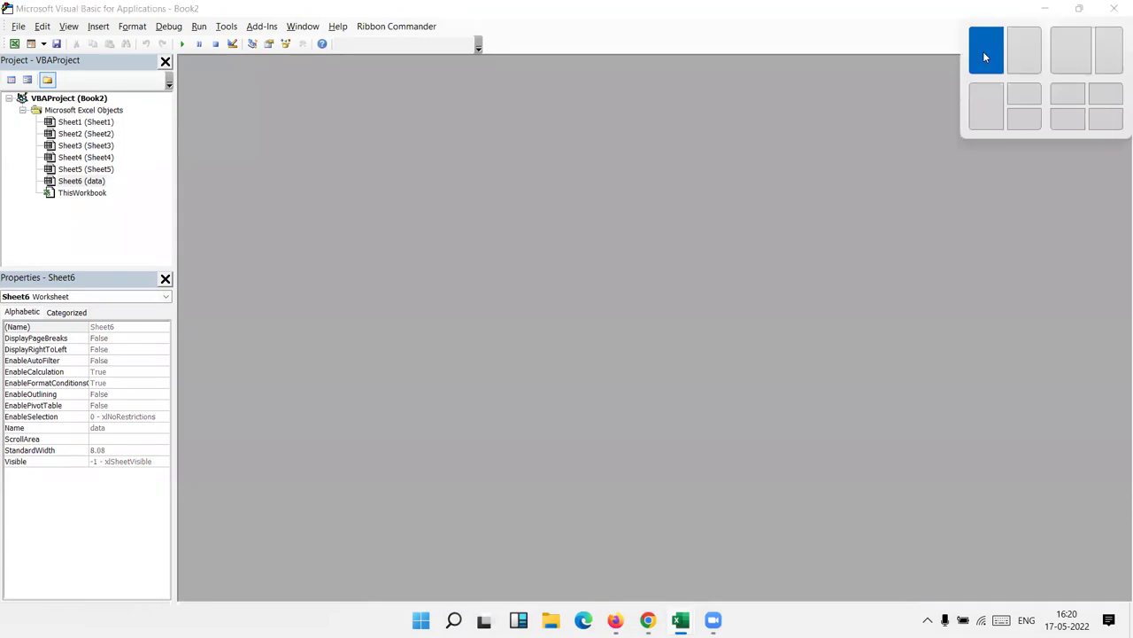
# Snap the VBA editor left and Excel right, then step through Sheet1 to Sheet5
pyautogui.click(983, 51)
pyautogui.click(642, 159)
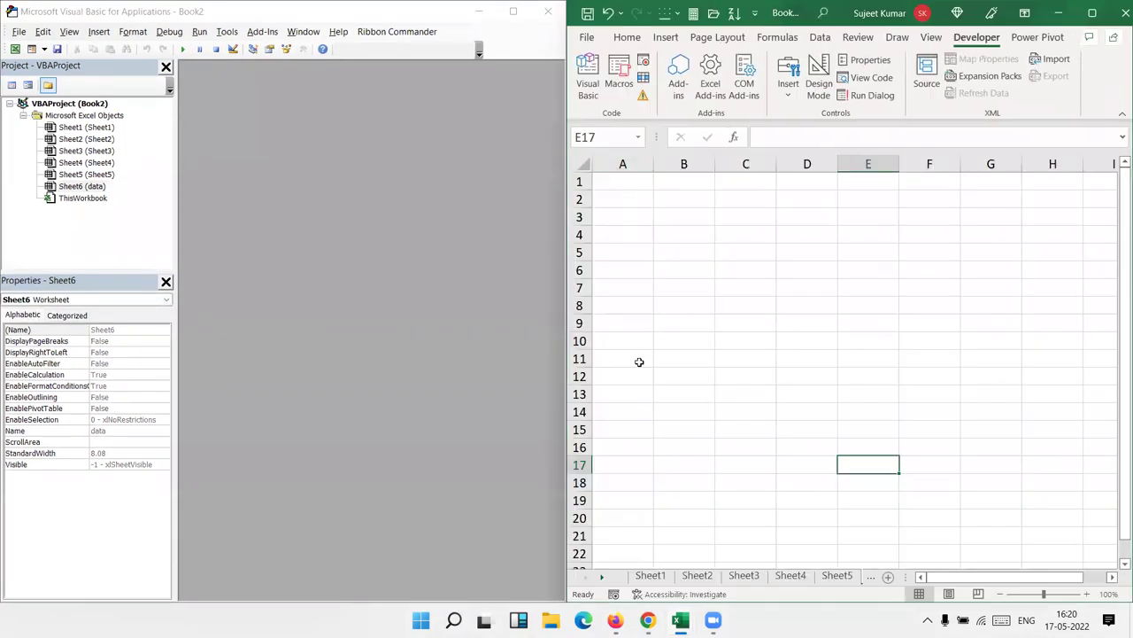
pyautogui.click(673, 576)
pyautogui.click(697, 577)
pyautogui.click(744, 576)
pyautogui.click(791, 577)
pyautogui.click(824, 577)
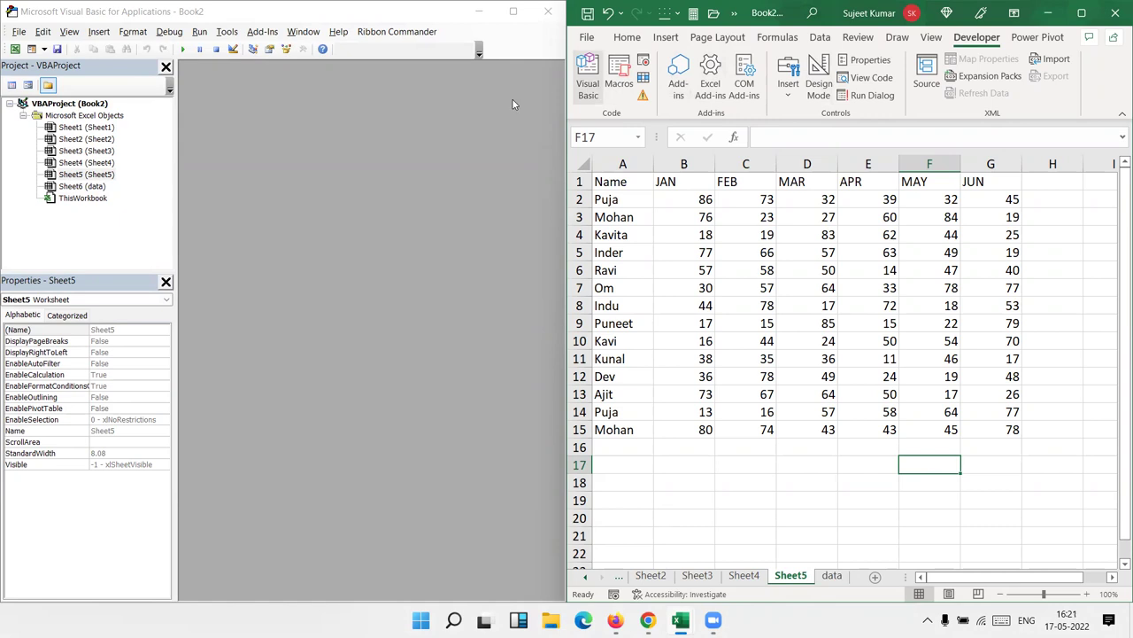
# Insert a new module and declare Sub copyt()
pyautogui.click(98, 31)
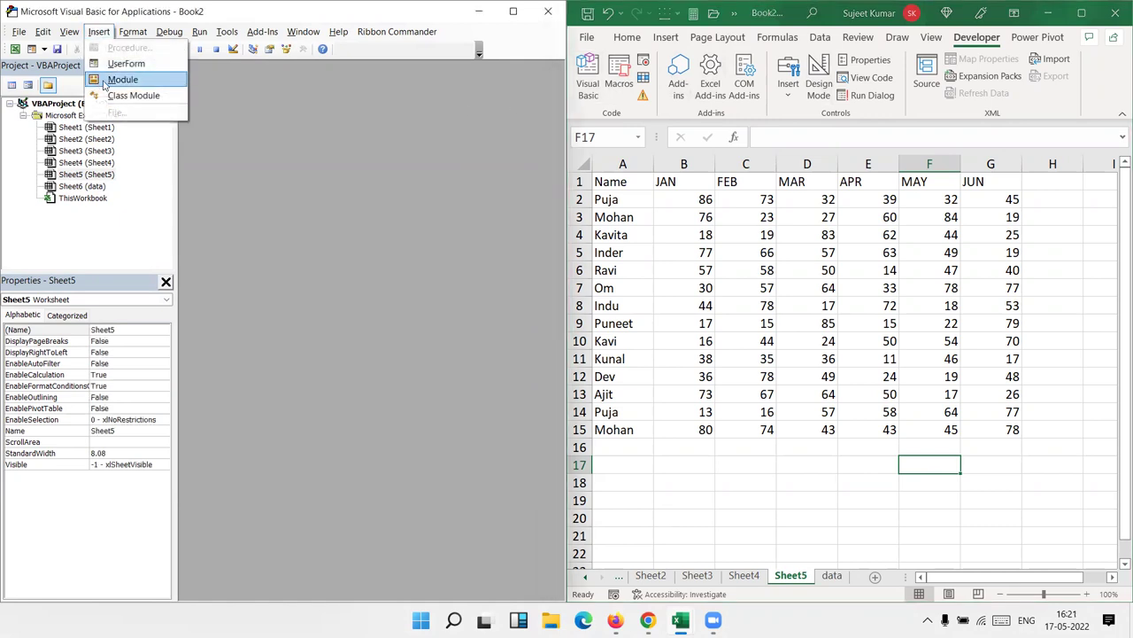
pyautogui.click(105, 82)
pyautogui.write('Sub ')
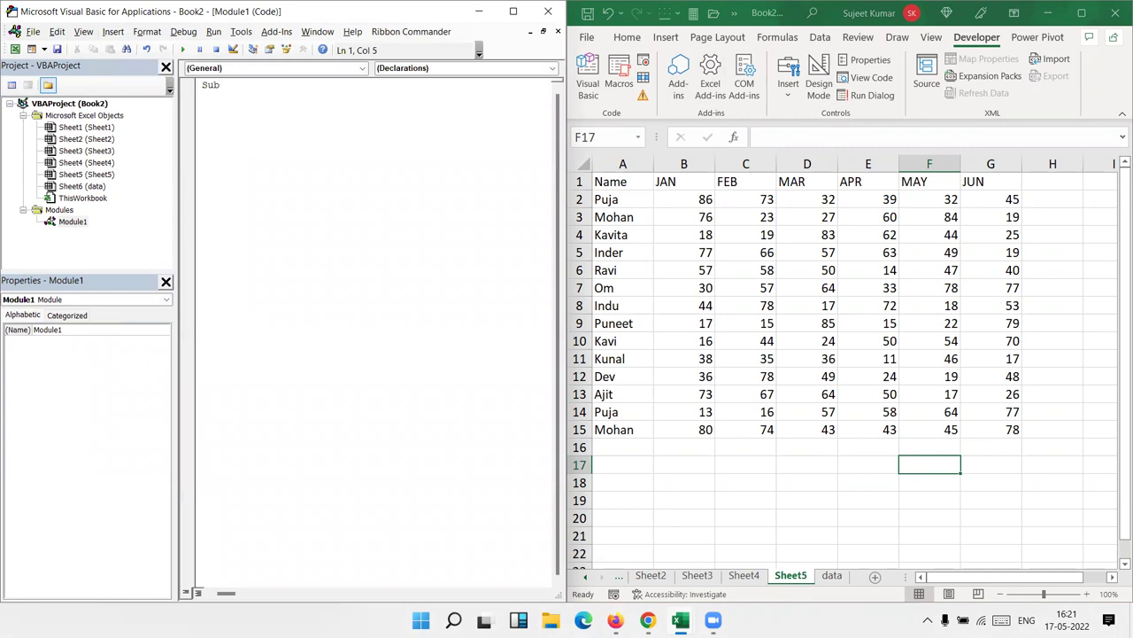
pyautogui.write('copyt')
pyautogui.write('()')
pyautogui.press('Return')
pyautogui.press('Return')
pyautogui.press('Return')
pyautogui.press('Return')
pyautogui.press('Return')
# Write a For i = 1 To Sheets.Count - 1 ... Next i loop in copyt
pyautogui.press('Up')
pyautogui.press('Up')
pyautogui.press('Up')
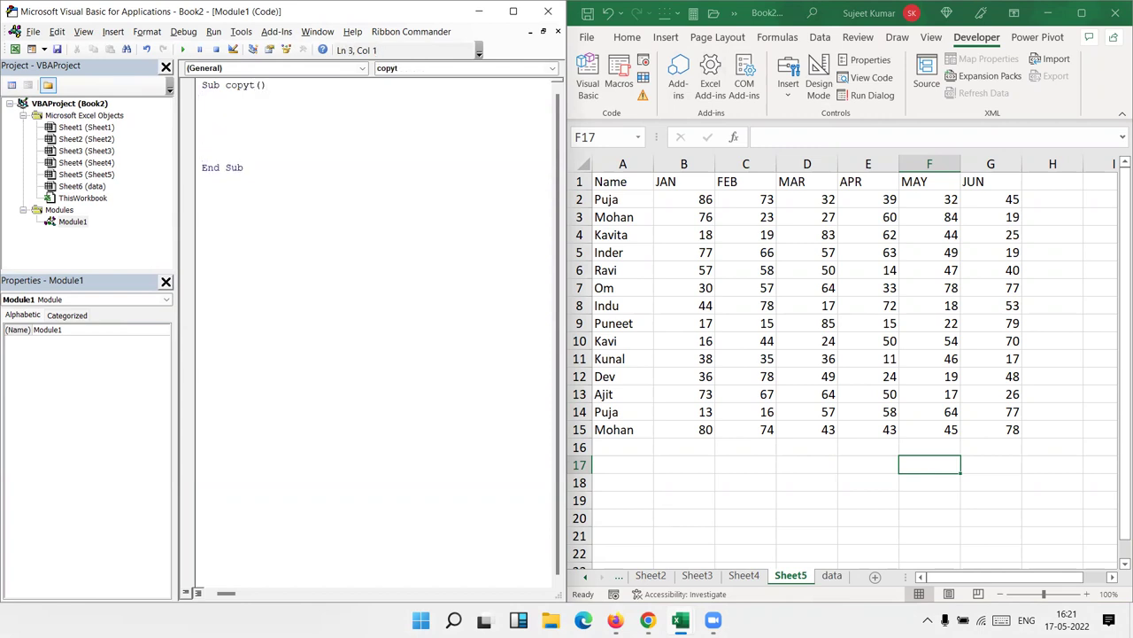
pyautogui.press('Down')
pyautogui.write('sheets')
pyautogui.press('BackSpace')
pyautogui.press('BackSpace')
pyautogui.press('BackSpace')
pyautogui.press('BackSpace')
pyautogui.press('BackSpace')
pyautogui.write('for ')
pyautogui.write('i = 1 to sheets.cou')
pyautogui.press('Tab')
pyautogui.write('-1')
pyautogui.press('Return')
pyautogui.press('Return')
pyautogui.press('Return')
pyautogui.press('Return')
pyautogui.write('next i')
pyautogui.press('Up')
pyautogui.press('Up')
pyautogui.press('Return')
pyautogui.press('Up')
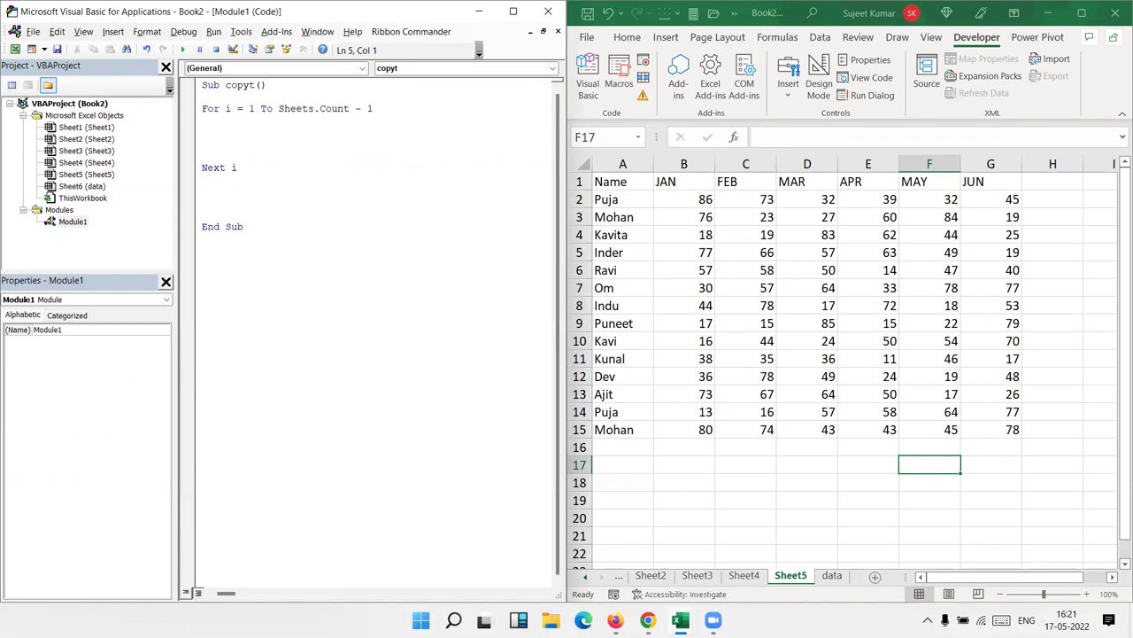
# Inside the loop add Sheets(i).Select, Range("a1").CurrentRegion.Copy and Sheets("Data").Activate
pyautogui.write('sheets(i)')
pyautogui.write('.selec')
pyautogui.write('t')
pyautogui.press('Return')
pyautogui.write('range')
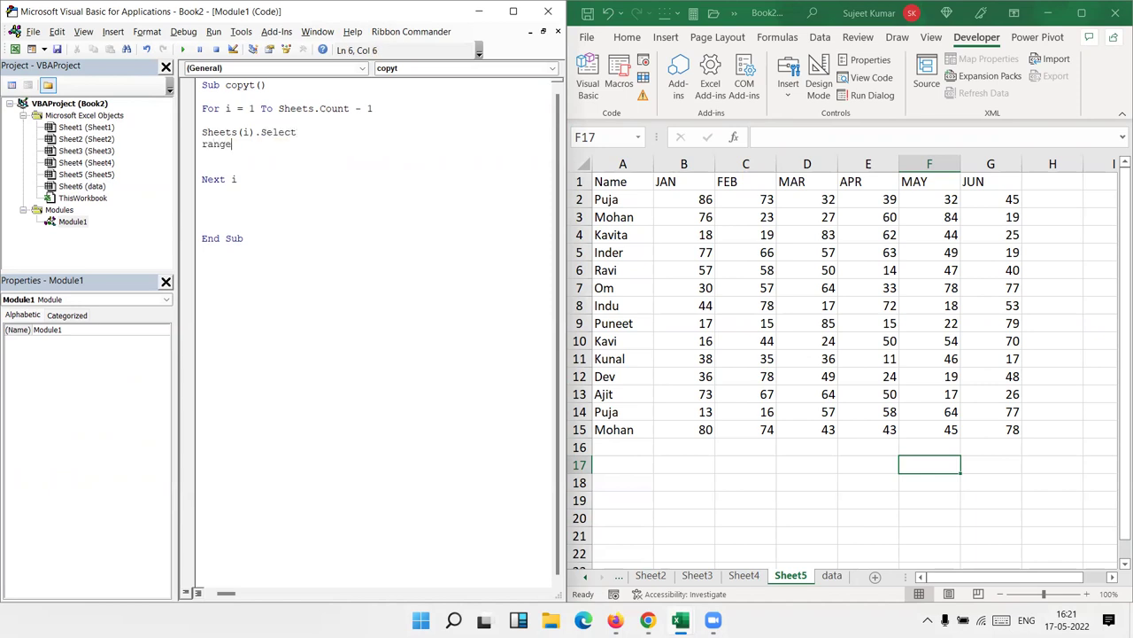
pyautogui.write('("a1')
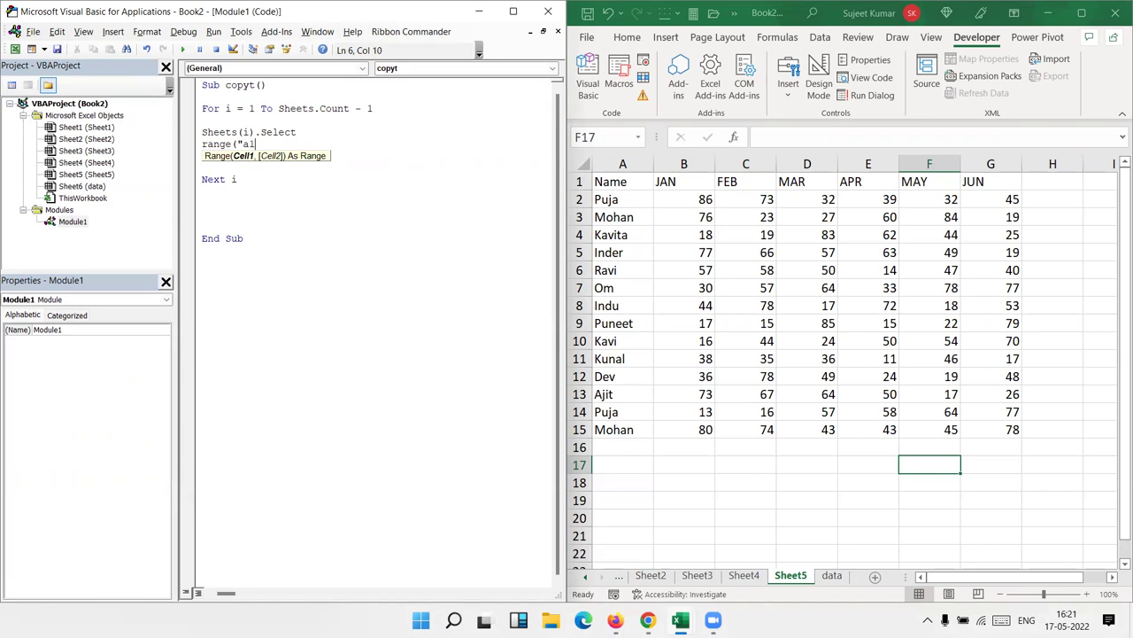
pyautogui.write('").')
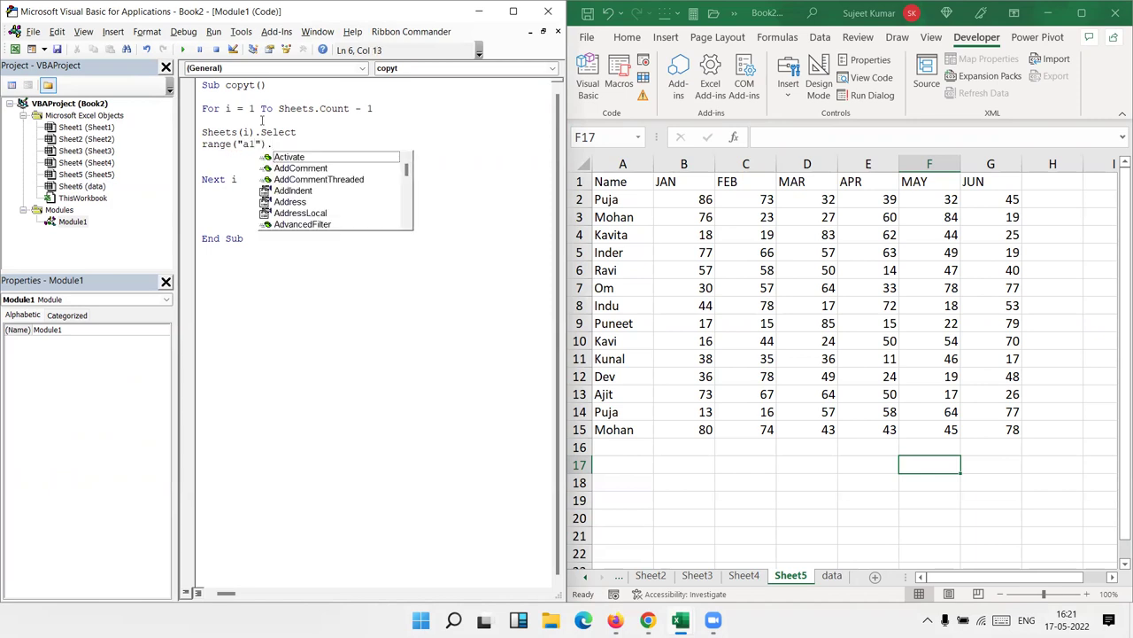
pyautogui.write('cu')
pyautogui.press('Down')
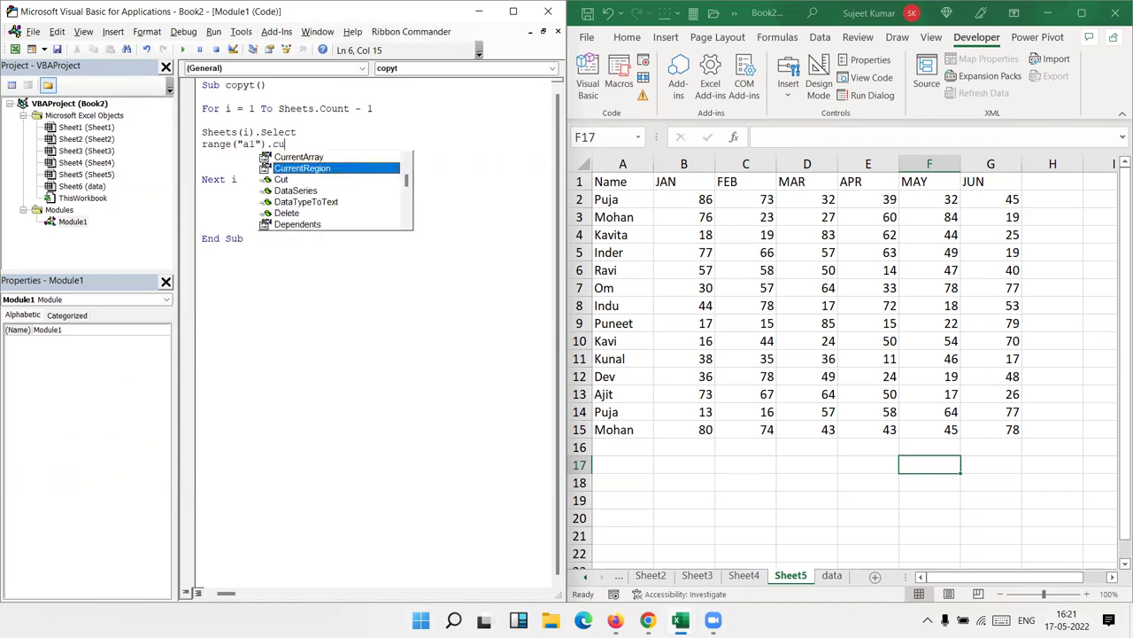
pyautogui.press('Tab')
pyautogui.write('.cop')
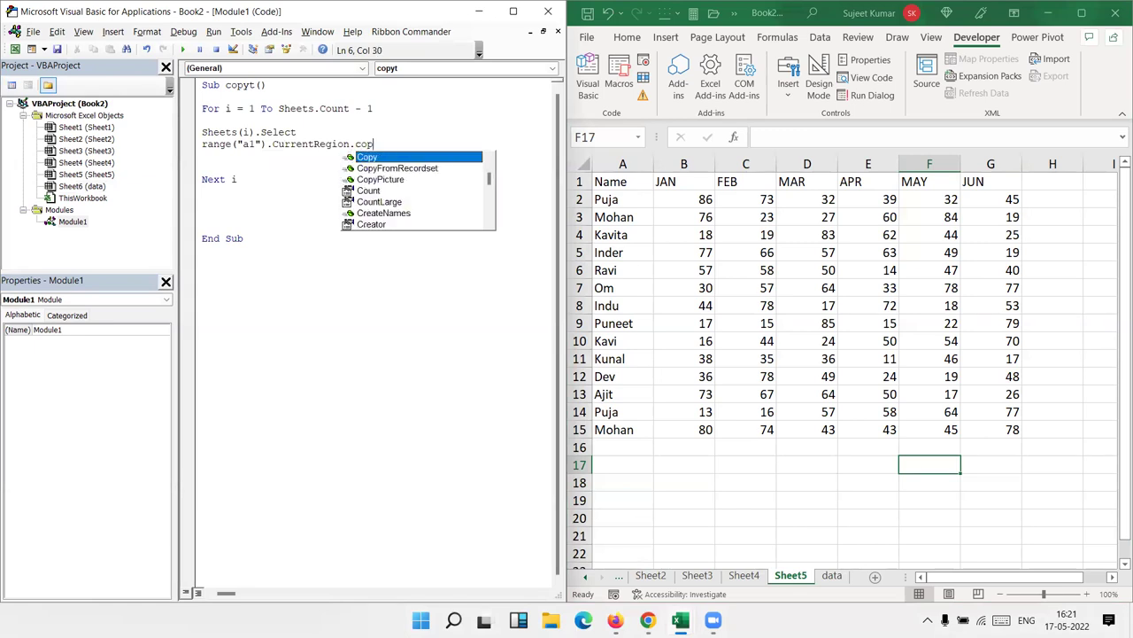
pyautogui.press('Return')
pyautogui.write('sheets("Data"')
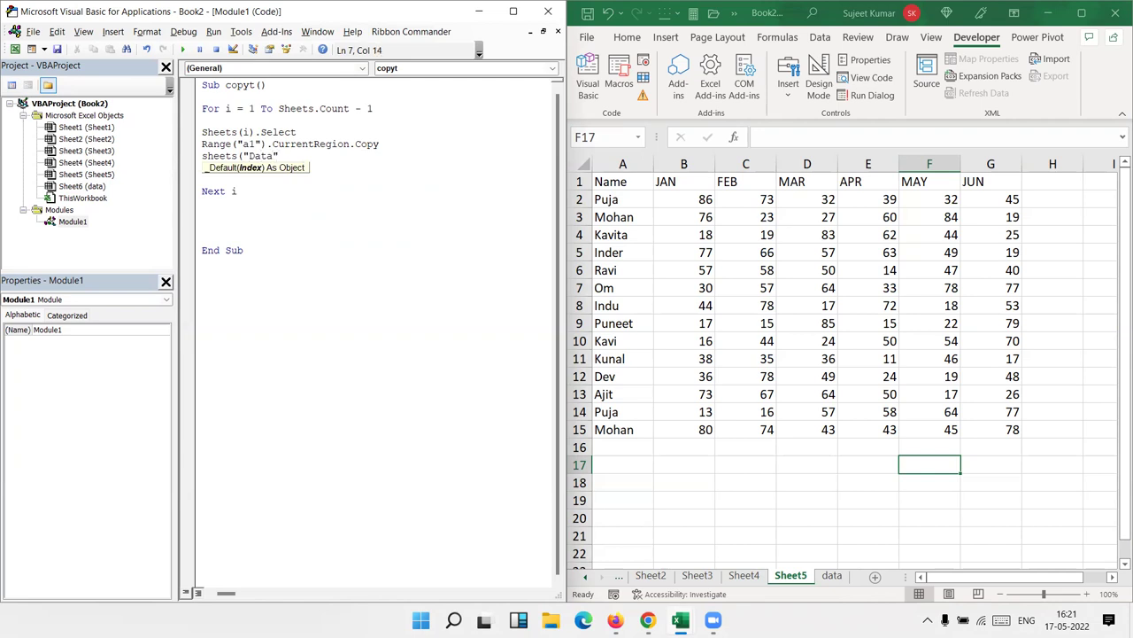
pyautogui.write(').activate')
pyautogui.press('Return')
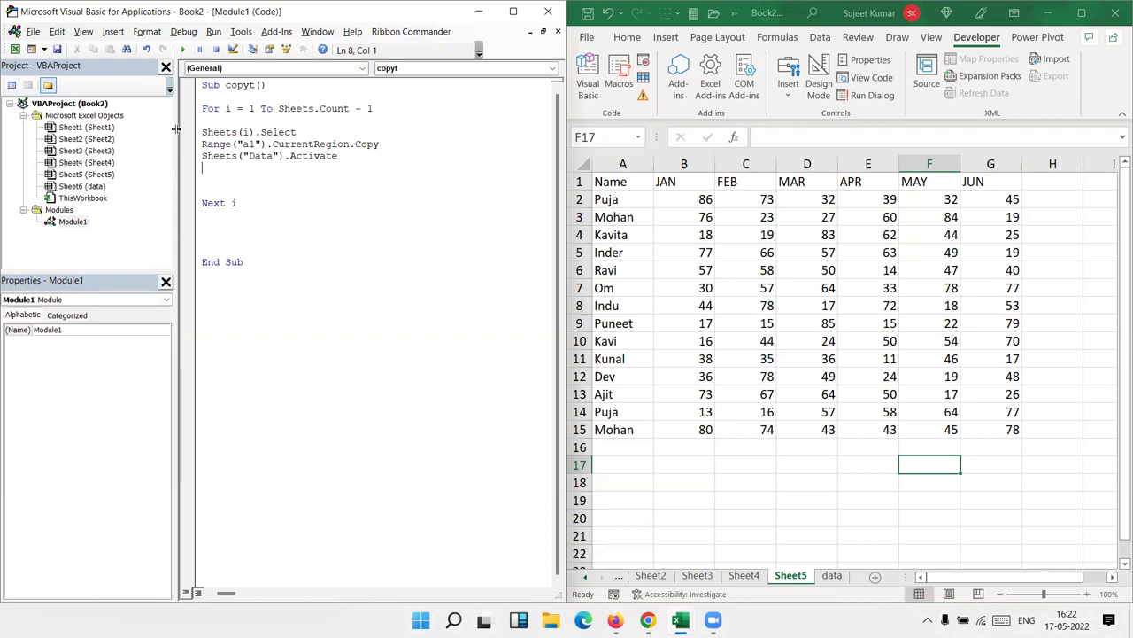
# Add Range("A65000").End(xlUp).Offset(1,0).PasteSpecial to paste below the last used row
pyautogui.write('range(')
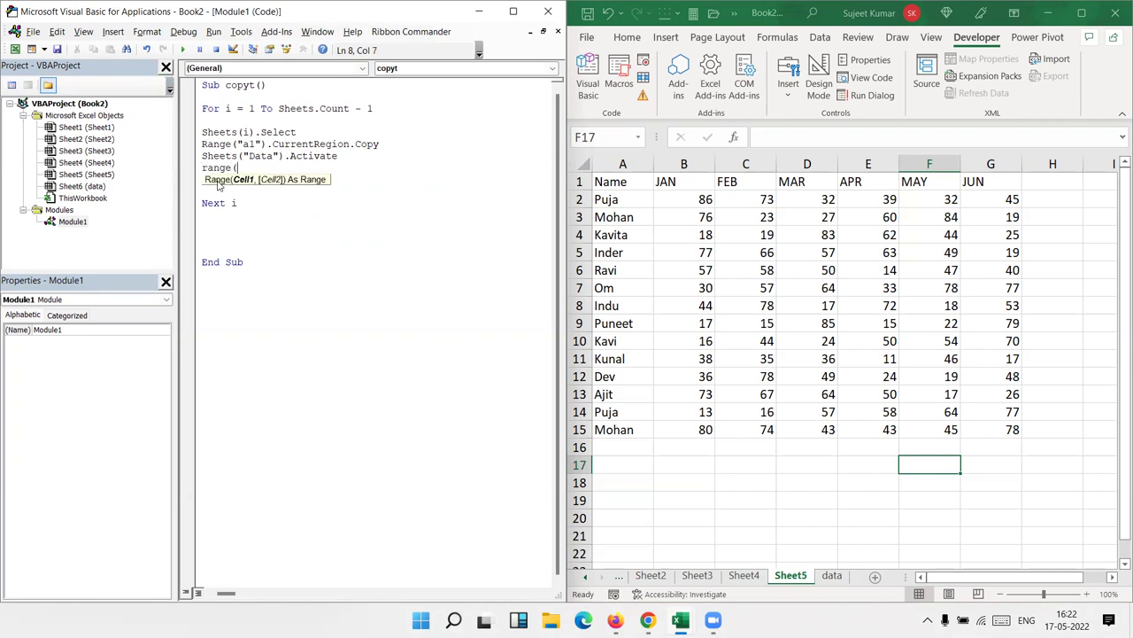
pyautogui.write('"A65000").end')
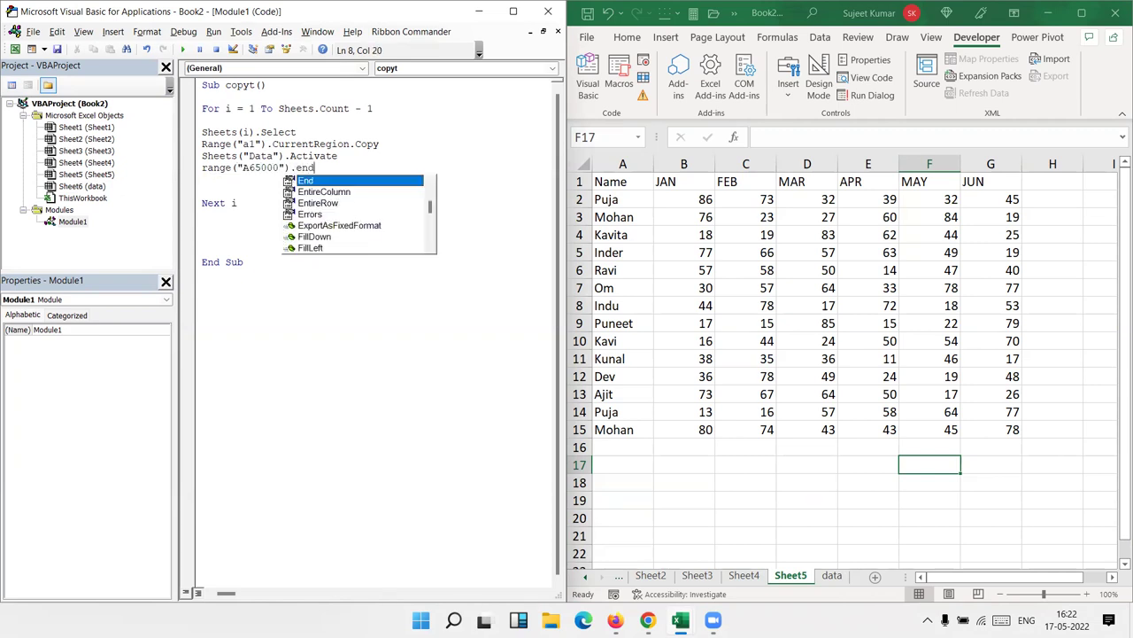
pyautogui.write('(')
pyautogui.press('Down')
pyautogui.press('Down')
pyautogui.press('Down')
pyautogui.press('Tab')
pyautogui.write(').of')
pyautogui.press('Tab')
pyautogui.write('(1,0')
pyautogui.write('paste')
pyautogui.press('Down')
pyautogui.press('Tab')
# Remove the extra blank line and add MsgBox "Job is Done" after Next i
pyautogui.click(218, 181)
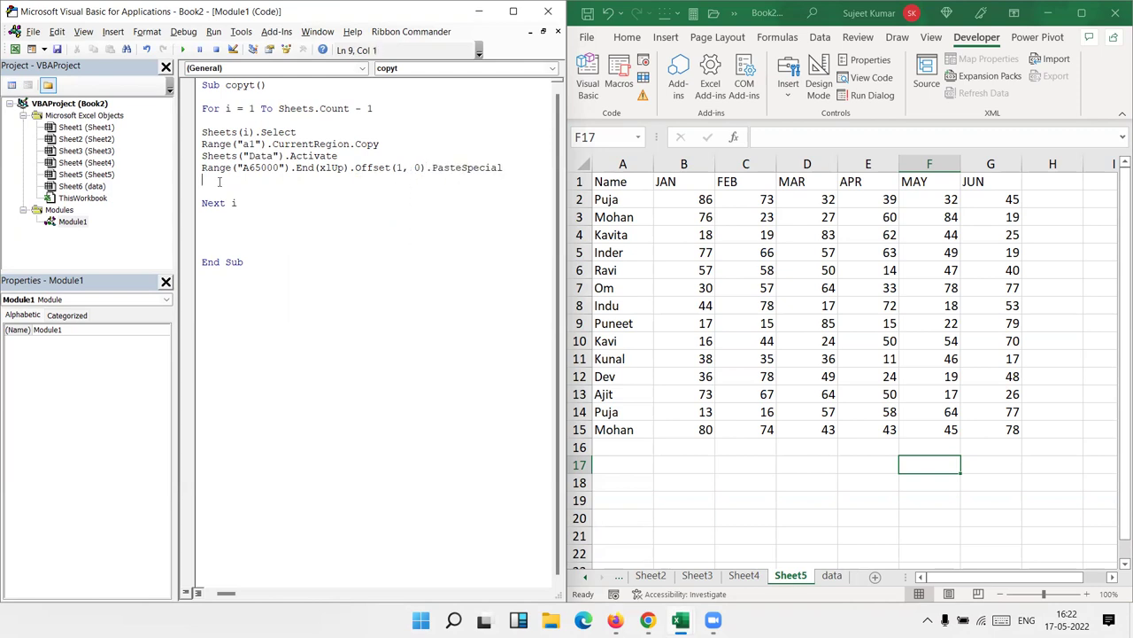
pyautogui.press('Delete')
pyautogui.press('Delete')
pyautogui.press('Down')
pyautogui.press('Down')
pyautogui.write('msgbox "')
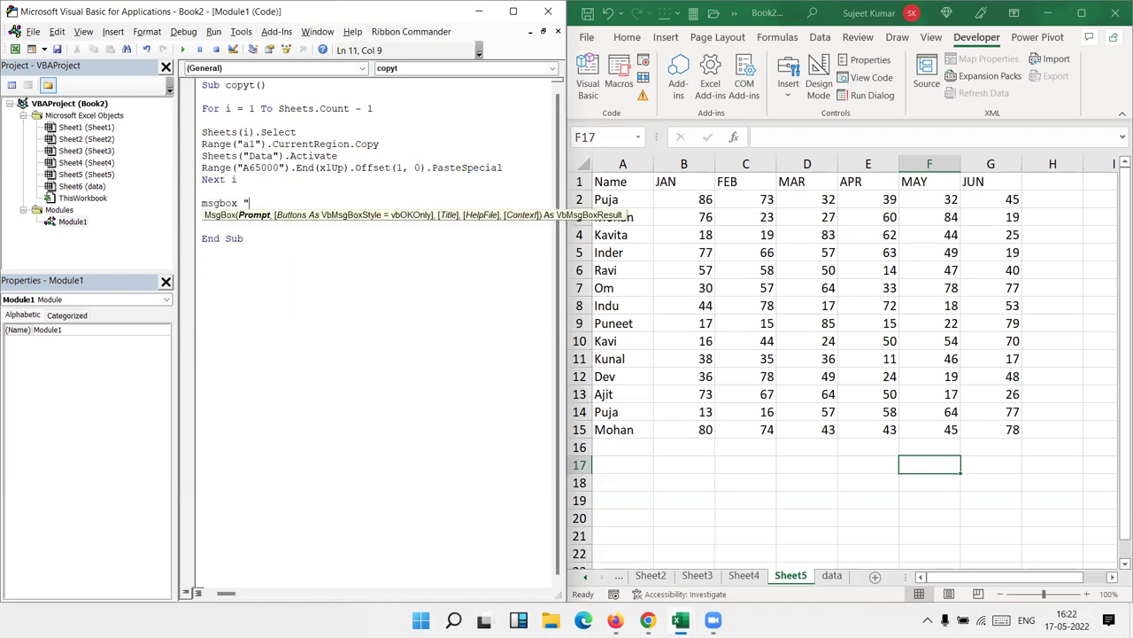
pyautogui.write('Job is Done"')
pyautogui.click(631, 291)
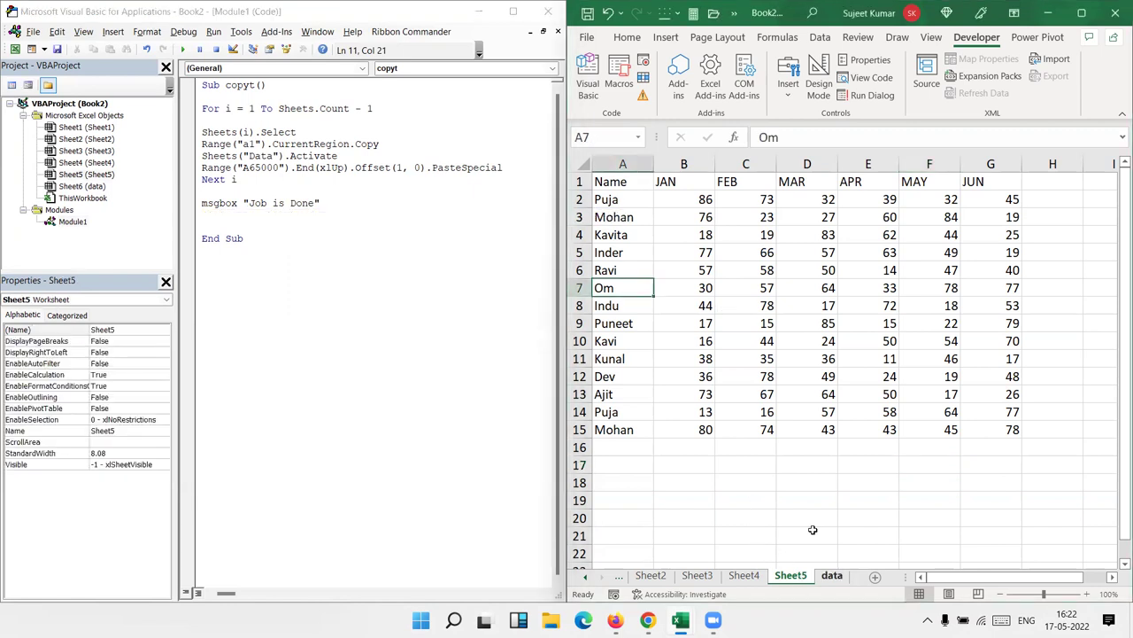
# On the data sheet, view the Macro list, close it without running, and go to Sheet2
pyautogui.click(832, 578)
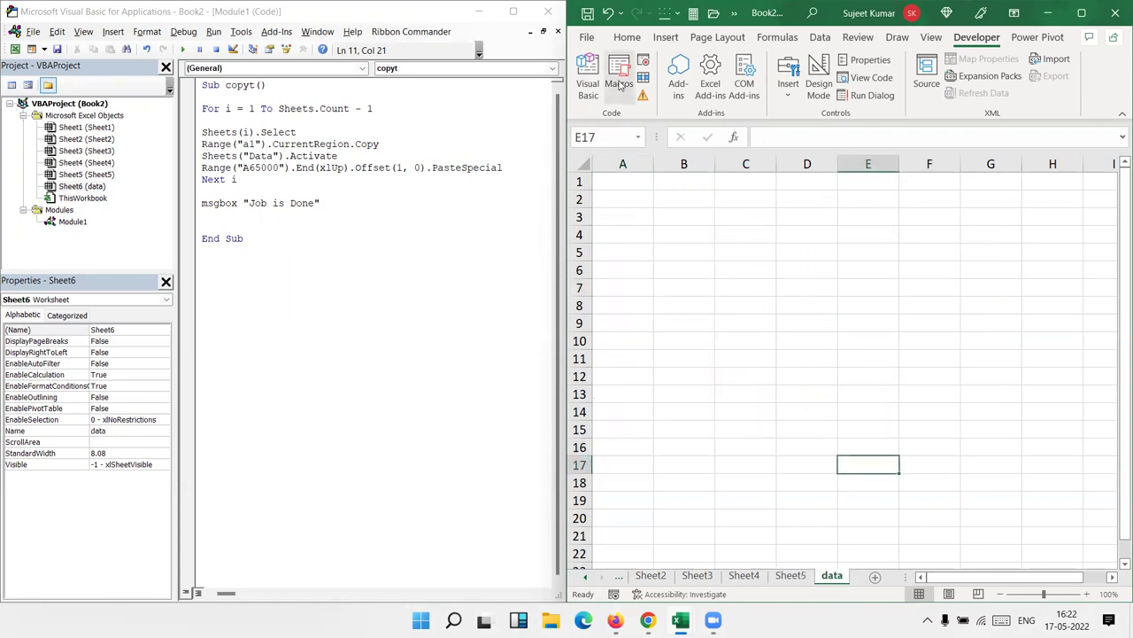
pyautogui.click(619, 82)
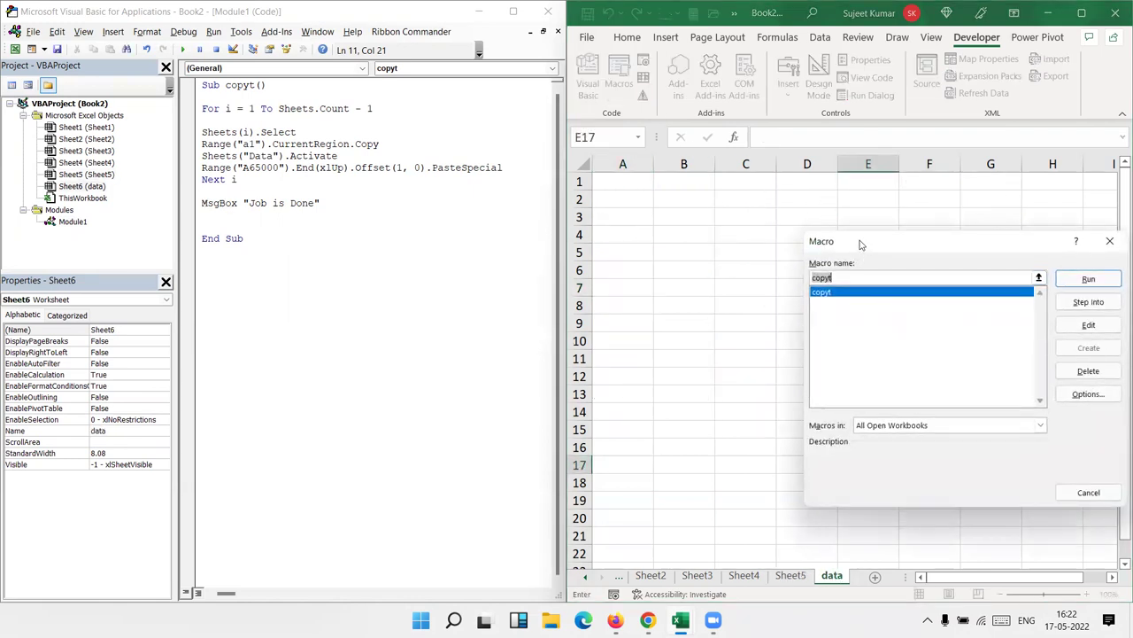
pyautogui.moveTo(861, 244); pyautogui.dragTo(690, 229)
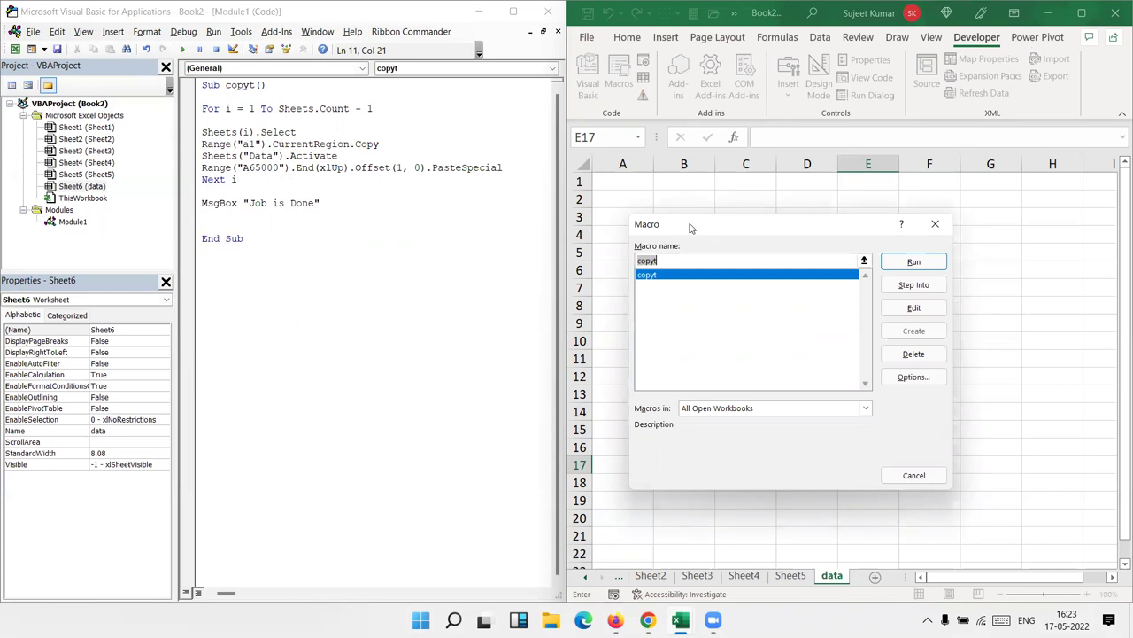
pyautogui.click(935, 224)
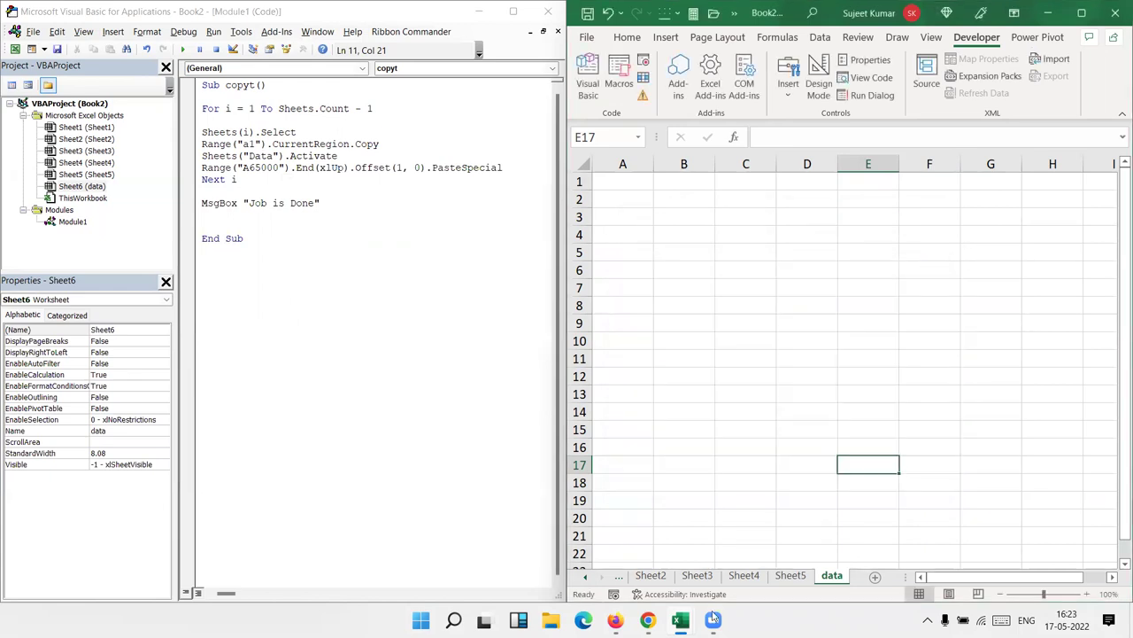
pyautogui.click(659, 578)
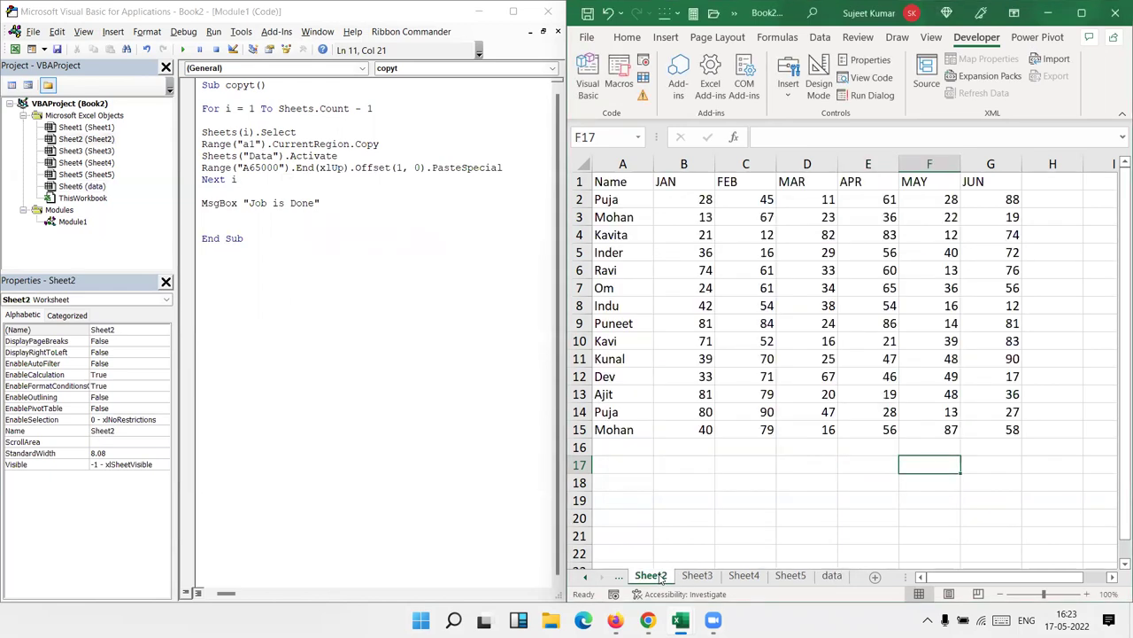
# Copy Sheet2's whole table, cancel the copy, and return to the data sheet
pyautogui.click(623, 184)
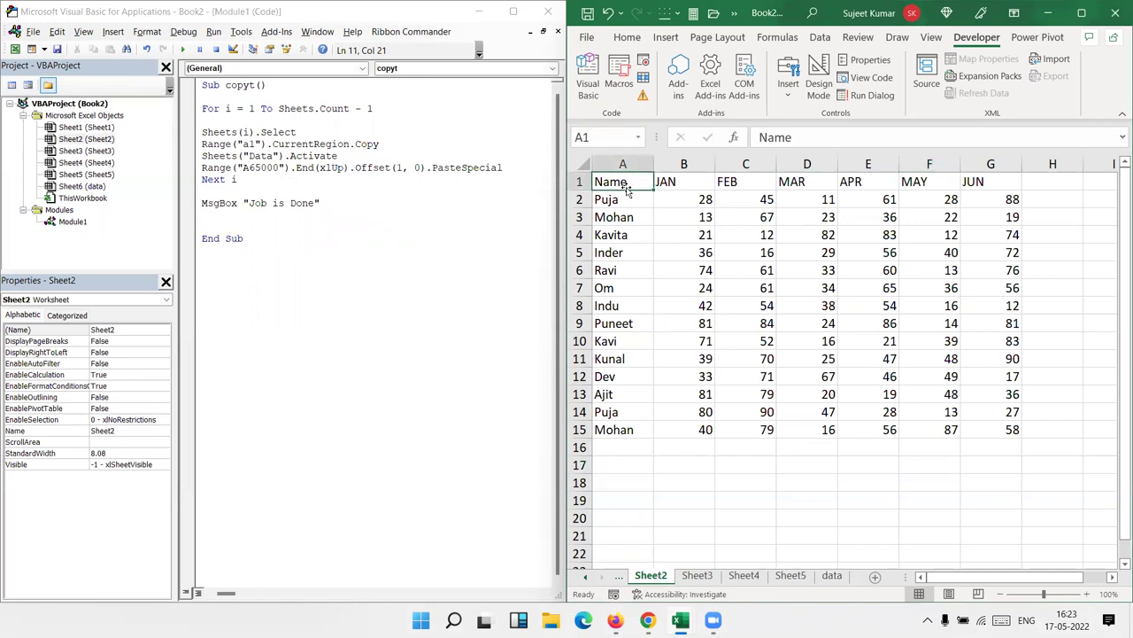
pyautogui.hotkey('ctrl', 'a')
pyautogui.hotkey('ctrl', 'c')
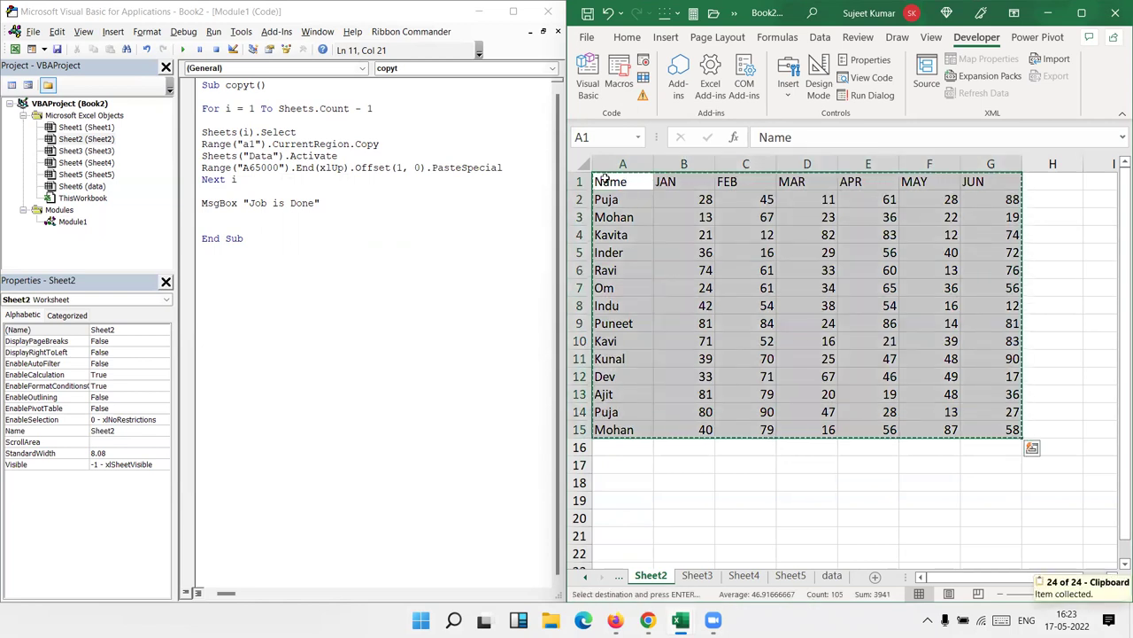
pyautogui.click(683, 232)
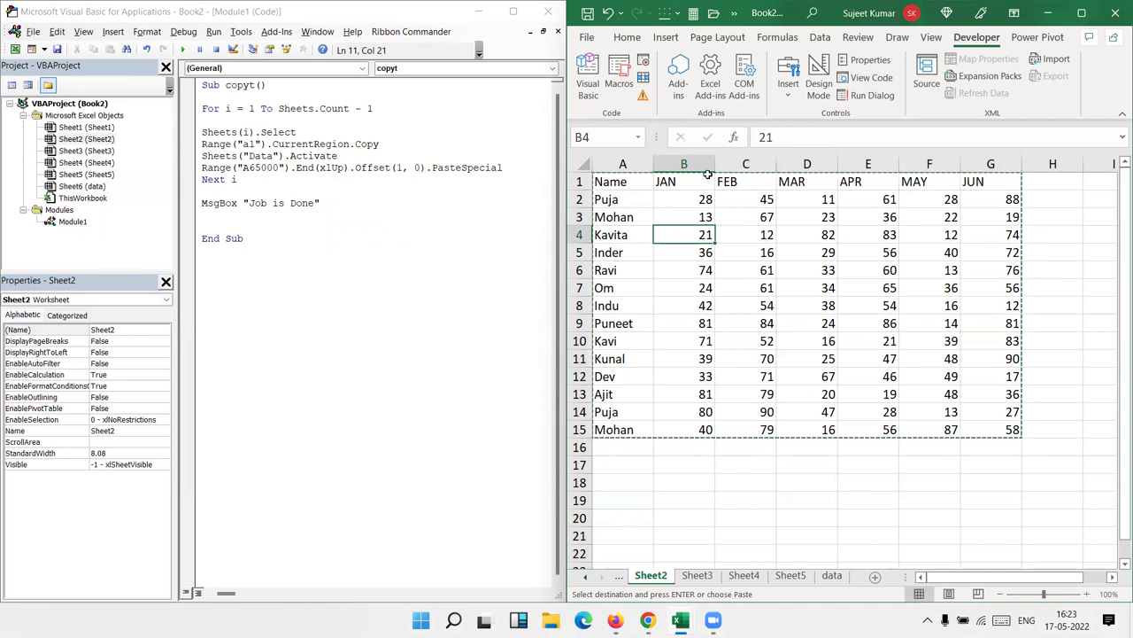
pyautogui.press('Escape')
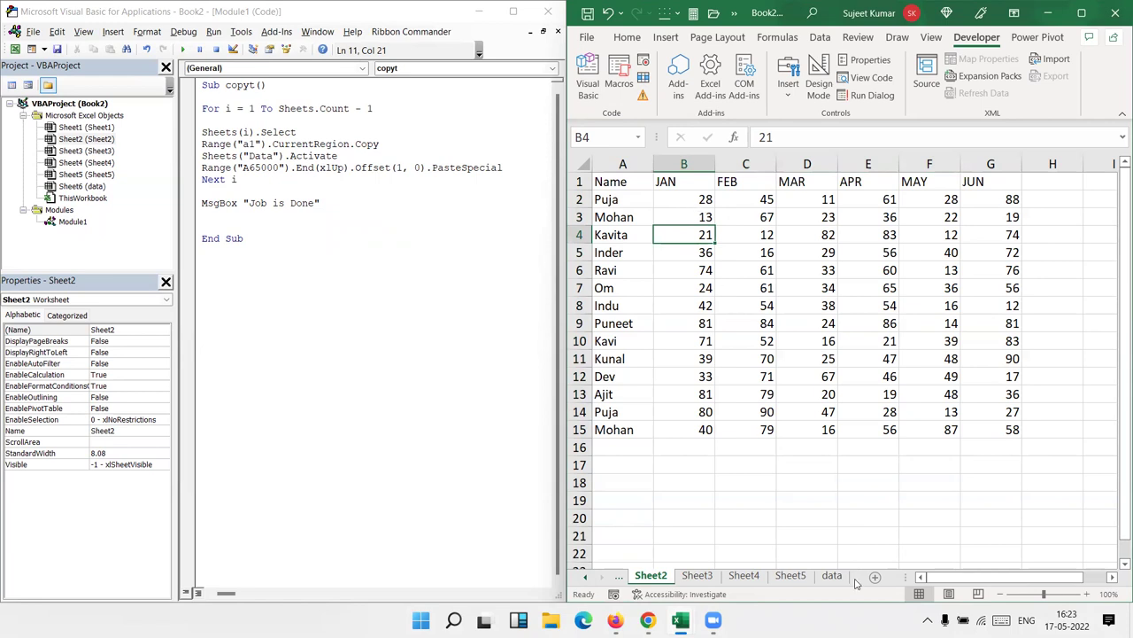
pyautogui.click(831, 575)
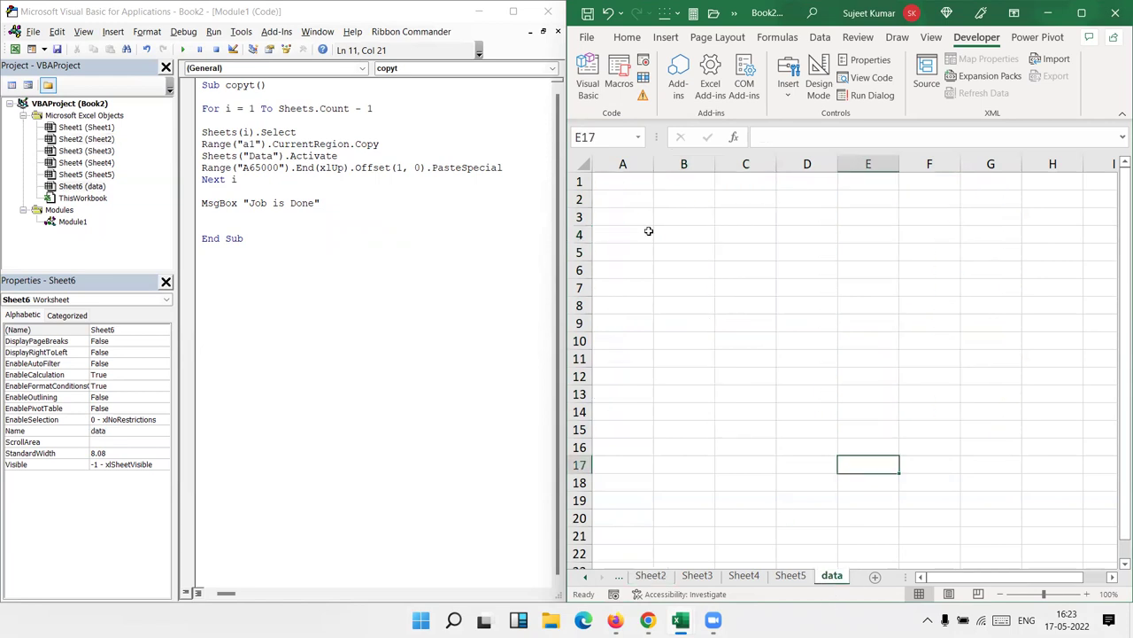
# With C2 selected on the data sheet, run copyt and acknowledge the Job is Done message
pyautogui.click(721, 201)
pyautogui.click(622, 100)
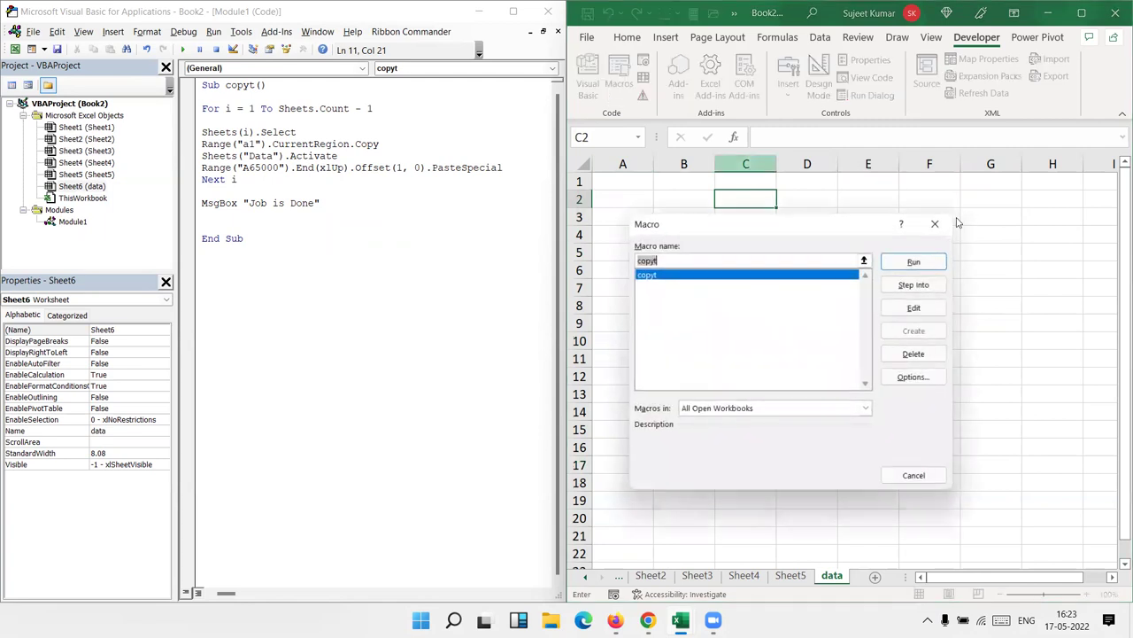
pyautogui.click(904, 266)
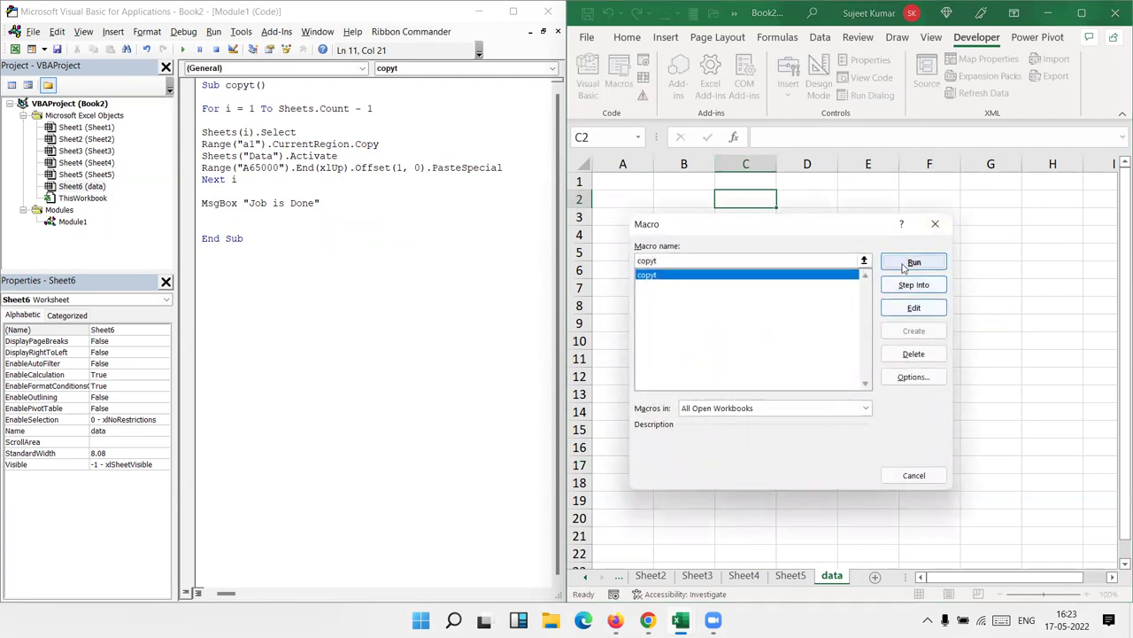
pyautogui.click(904, 266)
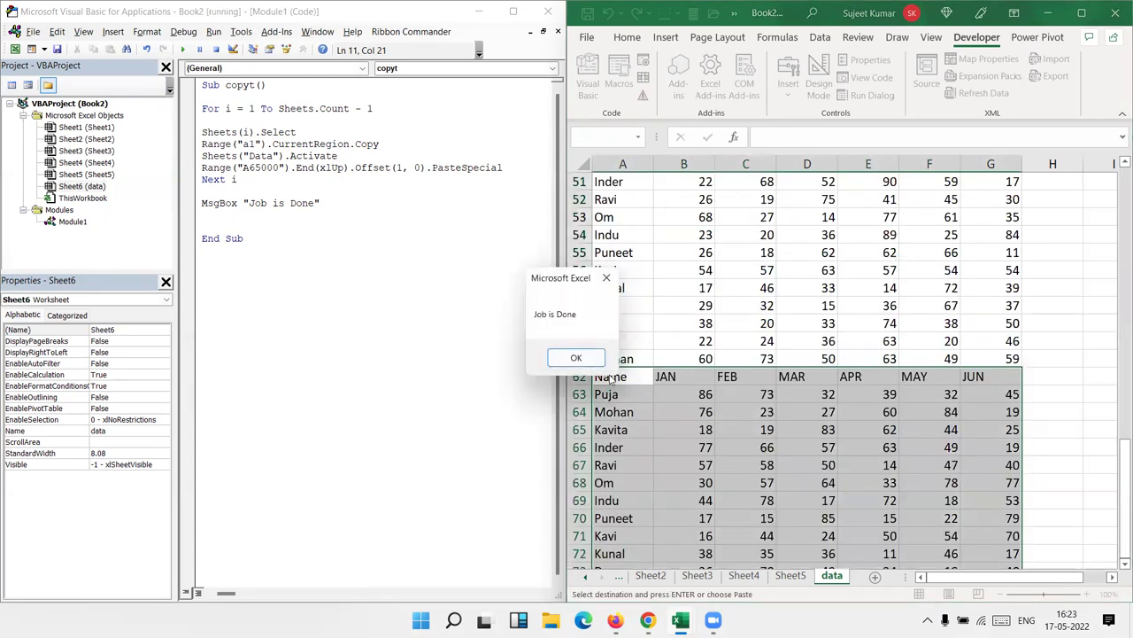
pyautogui.click(576, 357)
pyautogui.scroll(-13, 715, 395)
pyautogui.scroll(13, 714, 394)
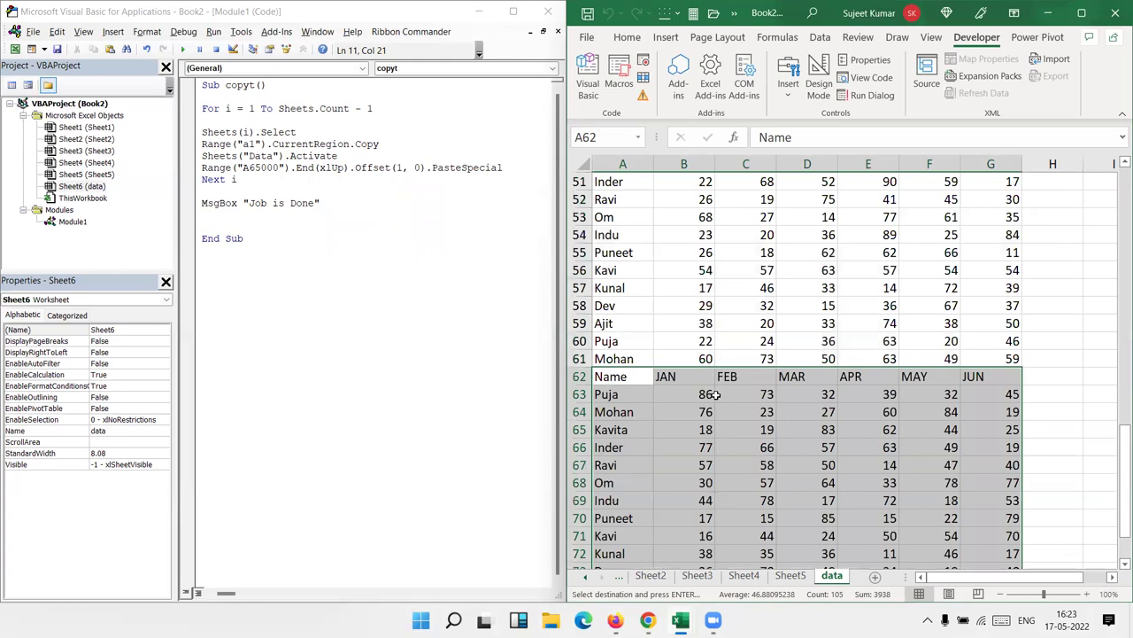
pyautogui.scroll(17, 714, 394)
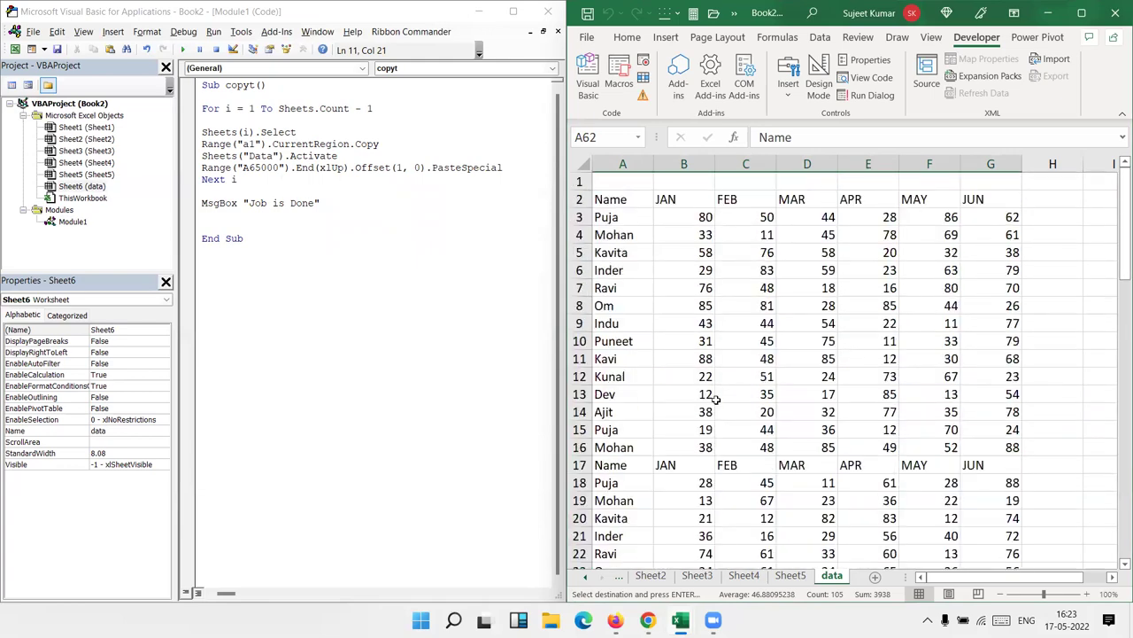
pyautogui.scroll(-6, 714, 395)
pyautogui.scroll(-7, 716, 405)
pyautogui.scroll(-4, 715, 408)
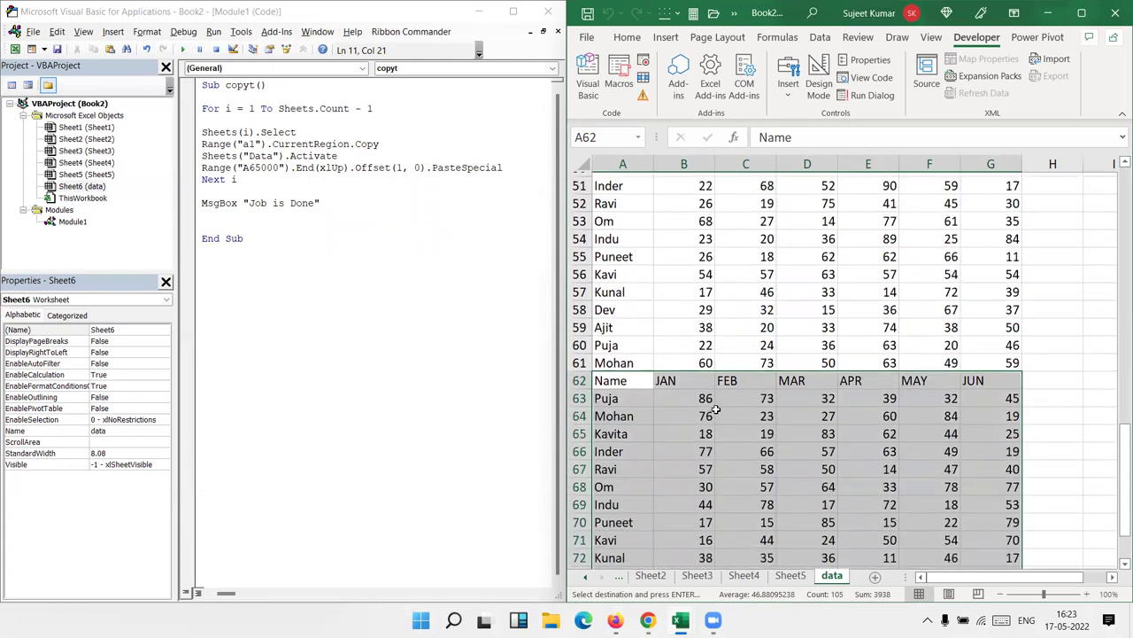
pyautogui.scroll(7, 714, 403)
pyautogui.scroll(10, 715, 389)
# Copy the header row from row 2 into row 1 and clear all data rows below it
pyautogui.moveTo(636, 202); pyautogui.dragTo(972, 197)
pyautogui.hotkey('ctrl', 'c')
pyautogui.click(612, 182)
pyautogui.hotkey('ctrl', 'v')
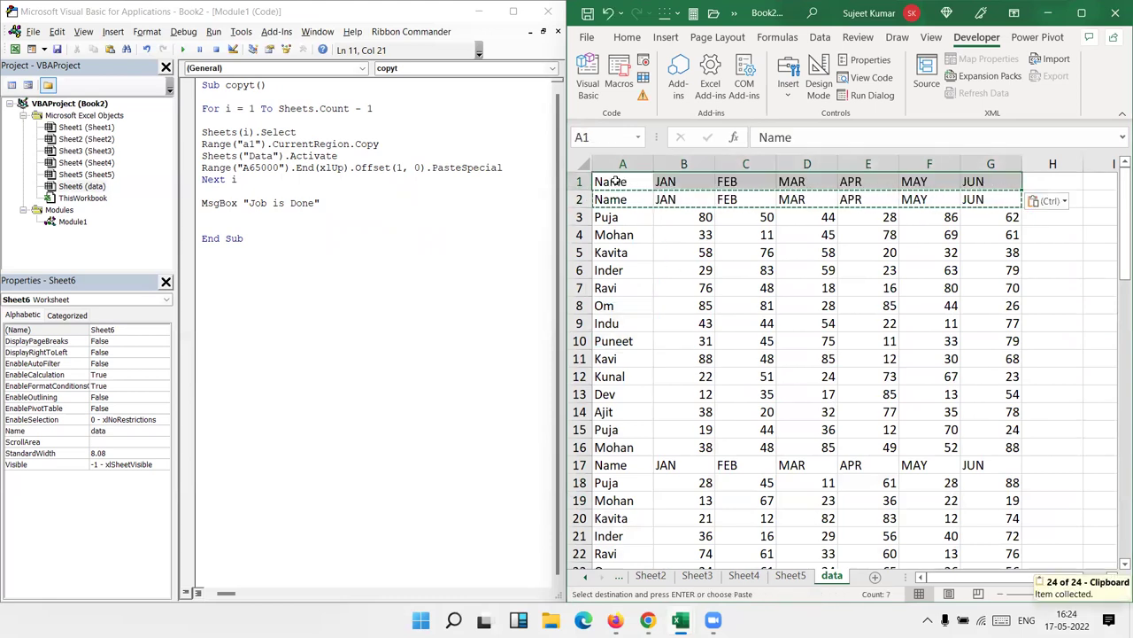
pyautogui.hotkey('ctrl', 'shift', 'End')
pyautogui.press('Delete')
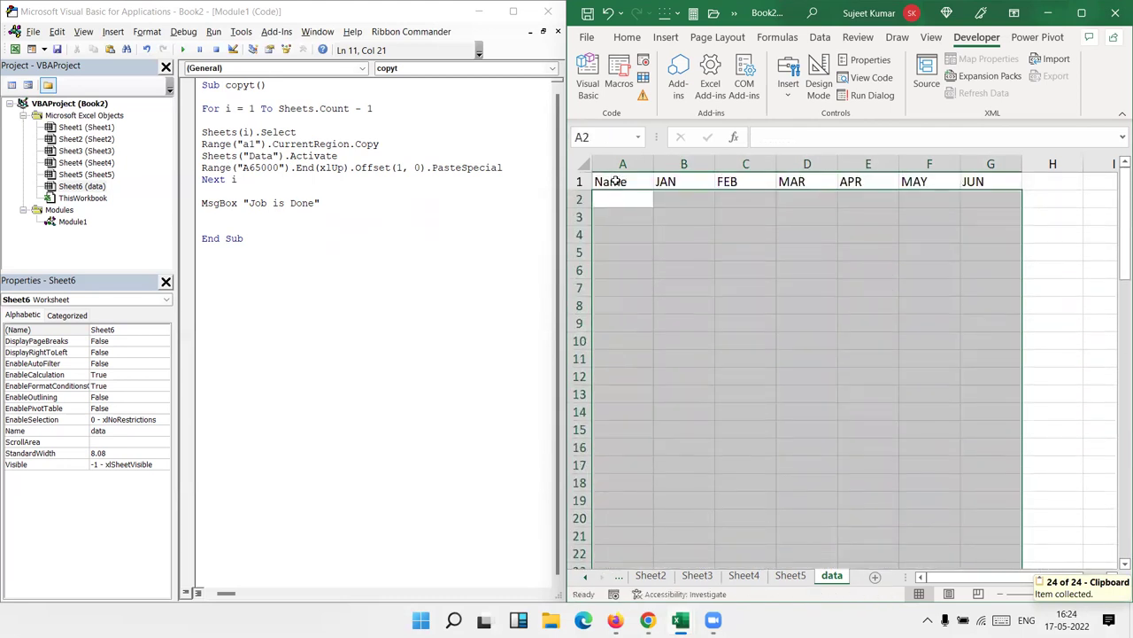
pyautogui.hotkey('ctrl', 'Home')
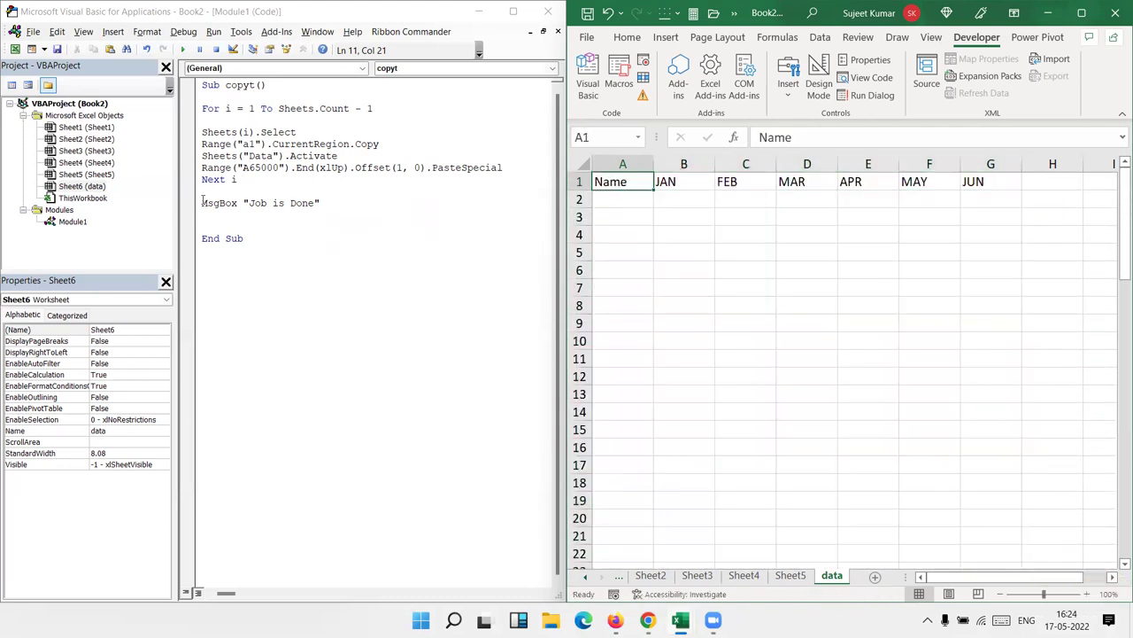
# Add ActiveCell.EntireRow.Delete on a new line above Next i in copyt
pyautogui.click(202, 168)
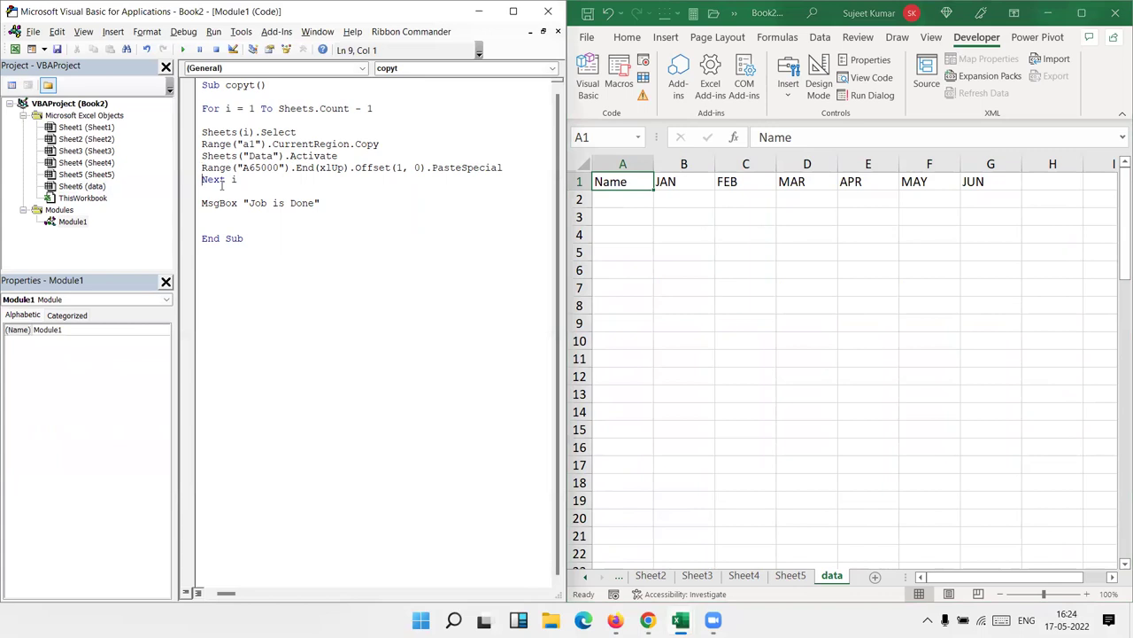
pyautogui.press('Return')
pyautogui.press('Up')
pyautogui.write('activecell.')
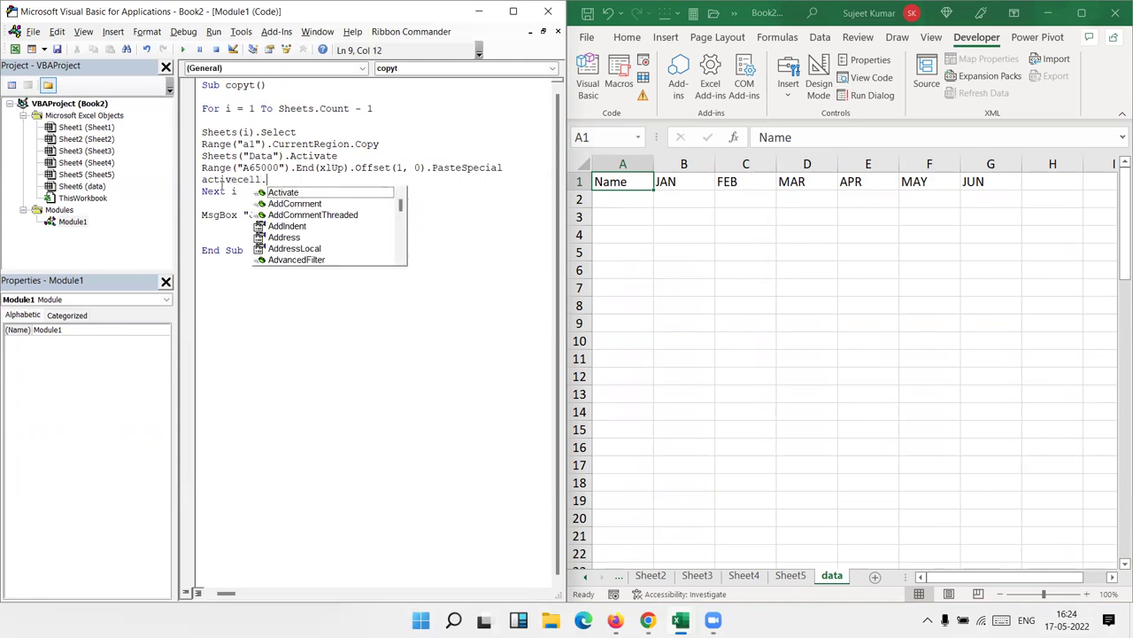
pyautogui.write('en')
pyautogui.press('Down')
pyautogui.press('Tab')
pyautogui.write('.de')
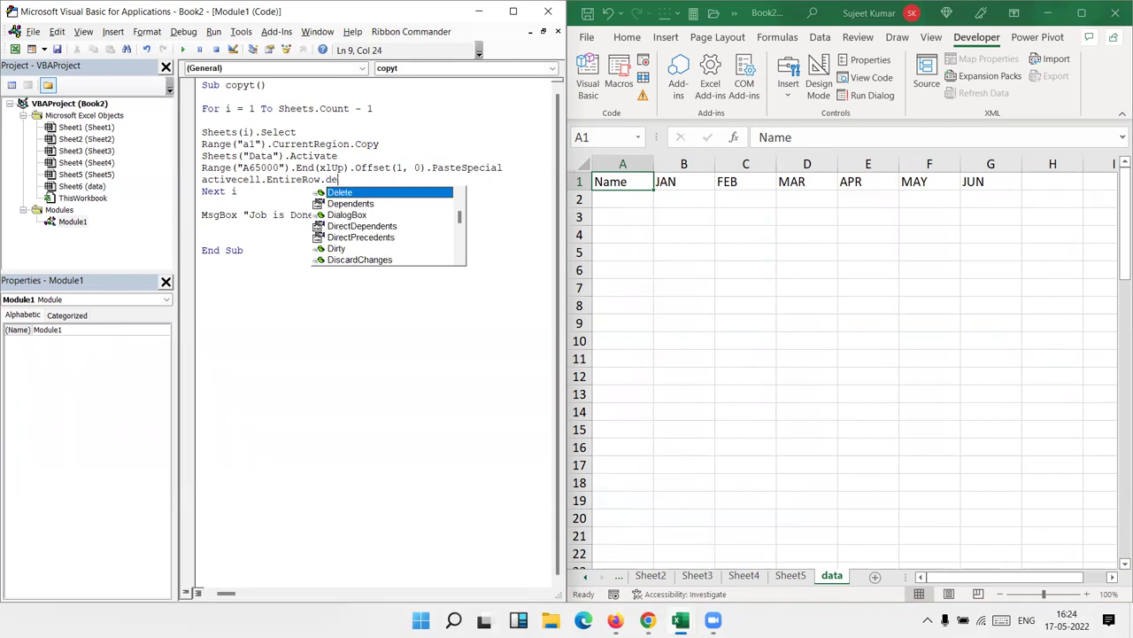
pyautogui.press('Tab')
pyautogui.press('Down')
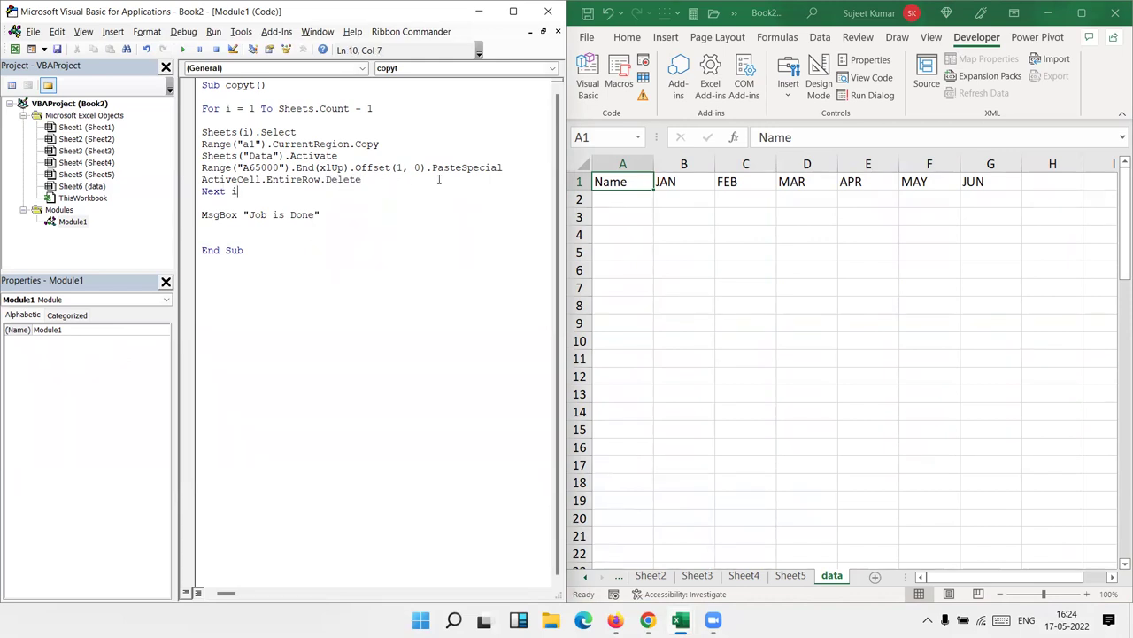
pyautogui.click(625, 217)
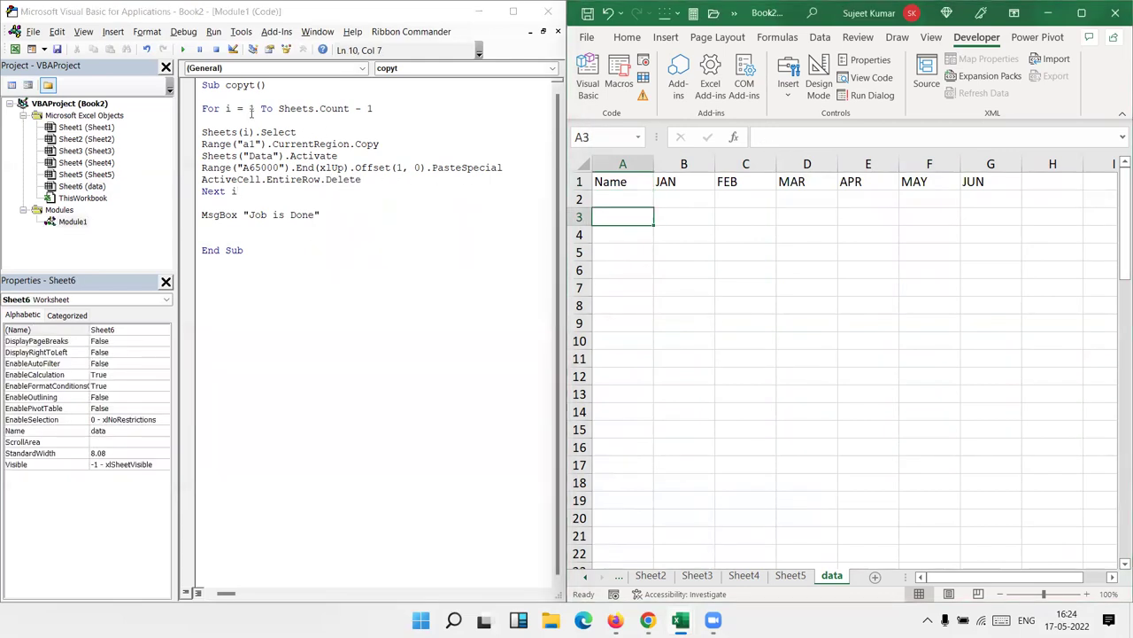
pyautogui.click(251, 113)
# Step into copyt and run its first loop pass, pasting Sheet1's rows onto data
pyautogui.click(183, 31)
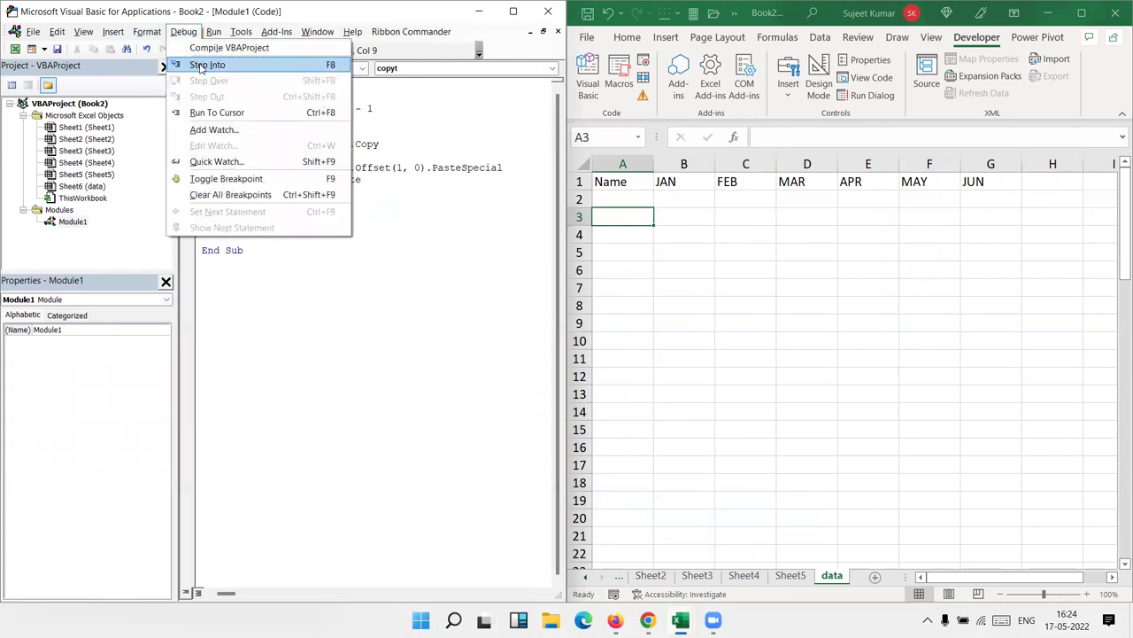
pyautogui.click(203, 67)
pyautogui.click(261, 125)
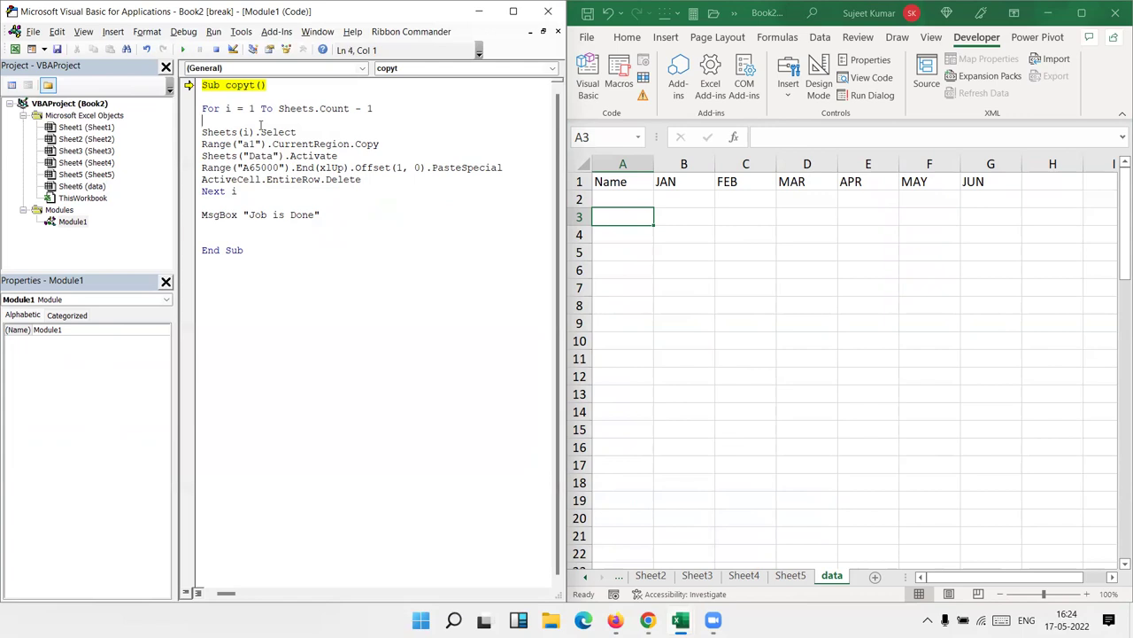
pyautogui.press('F8')
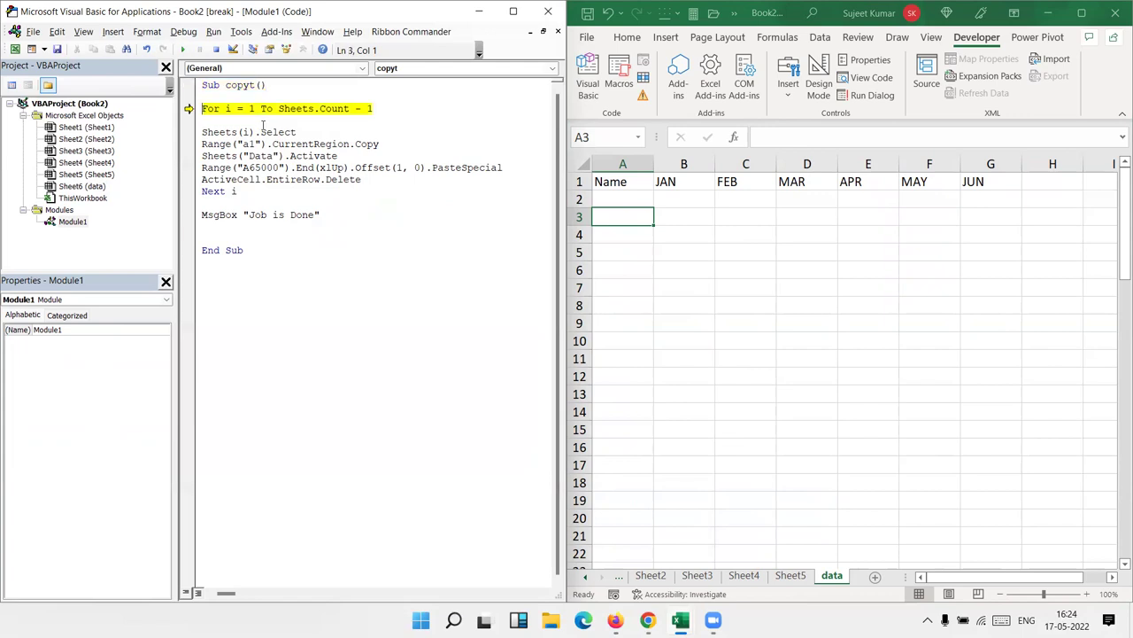
pyautogui.press('F8')
pyautogui.press('F8')
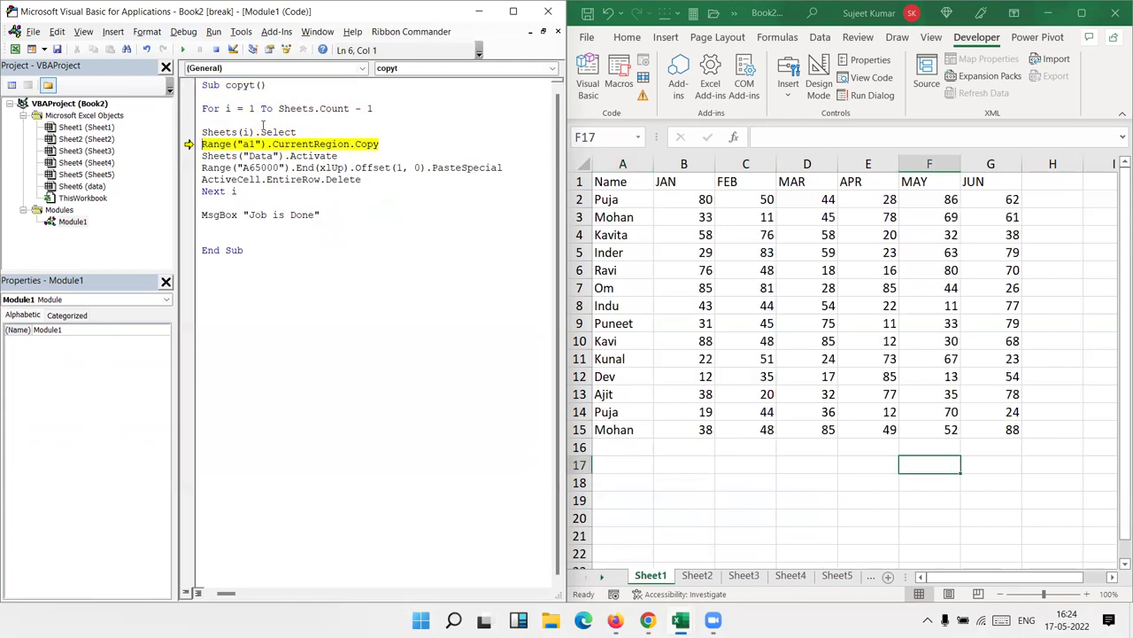
pyautogui.press('F8')
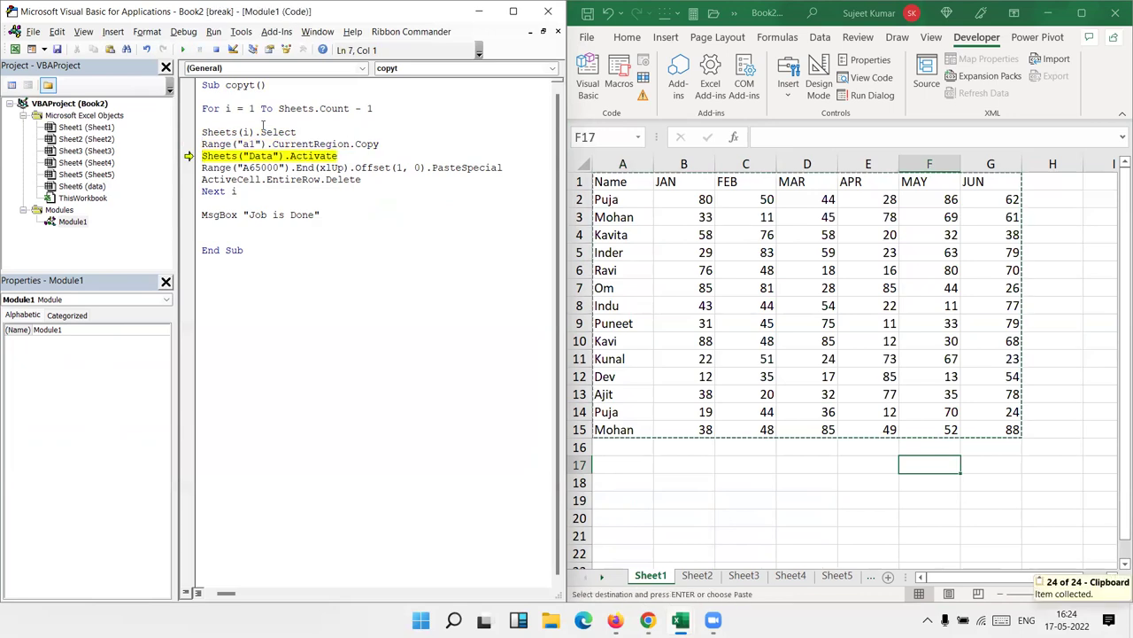
pyautogui.press('F8')
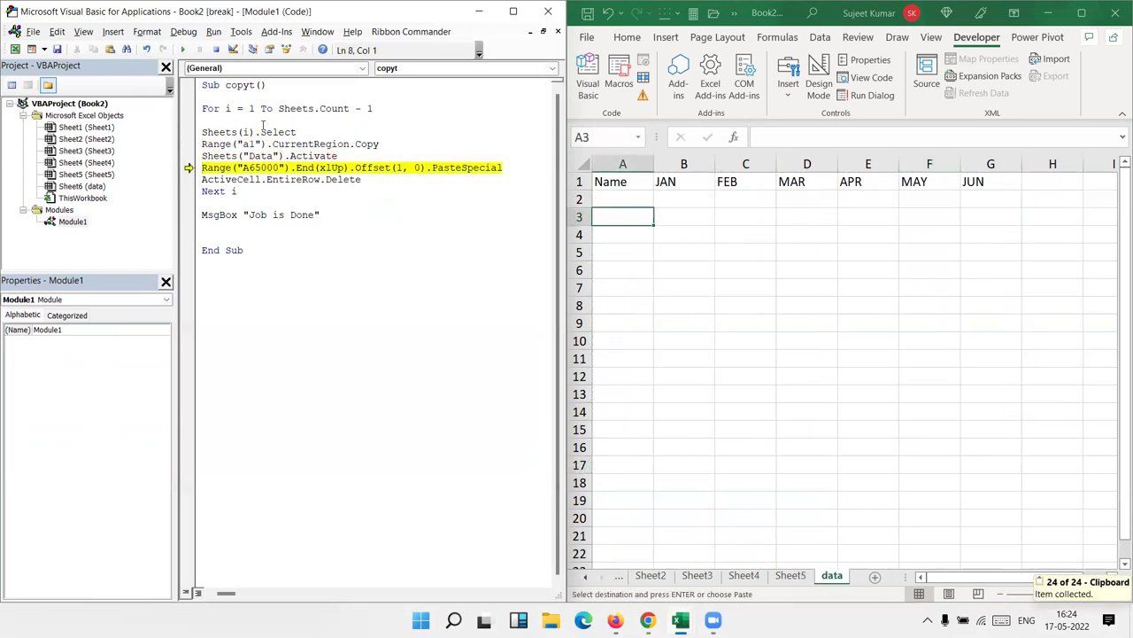
pyautogui.press('F8')
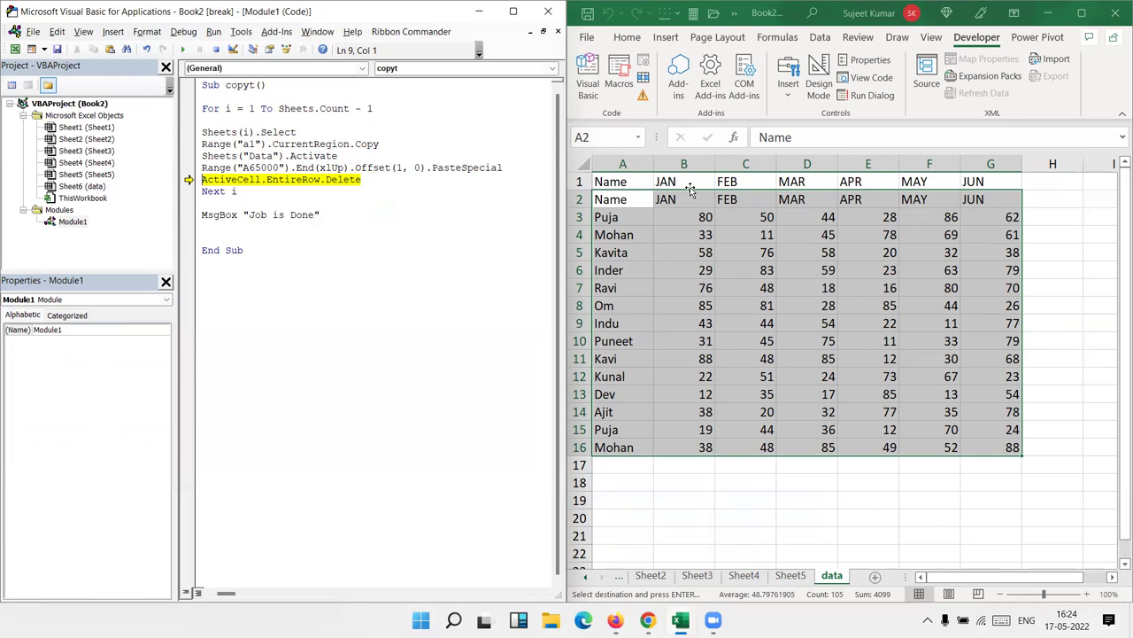
pyautogui.press('F8')
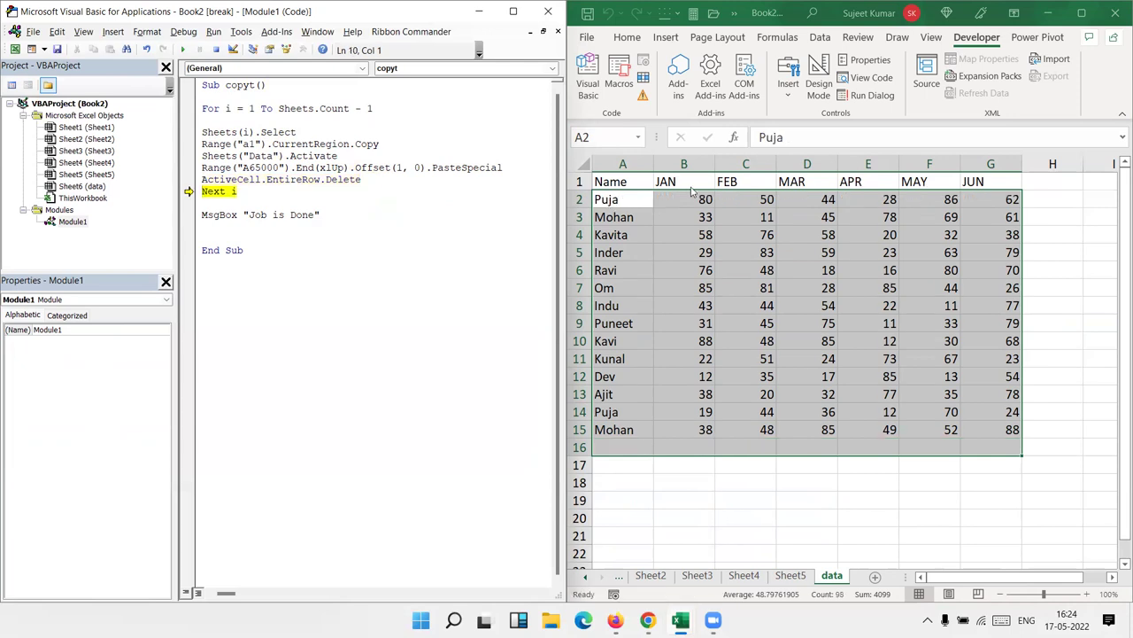
# Step through the second pass copying Sheet2's rows, then Reset to stop the macro
pyautogui.press('F8')
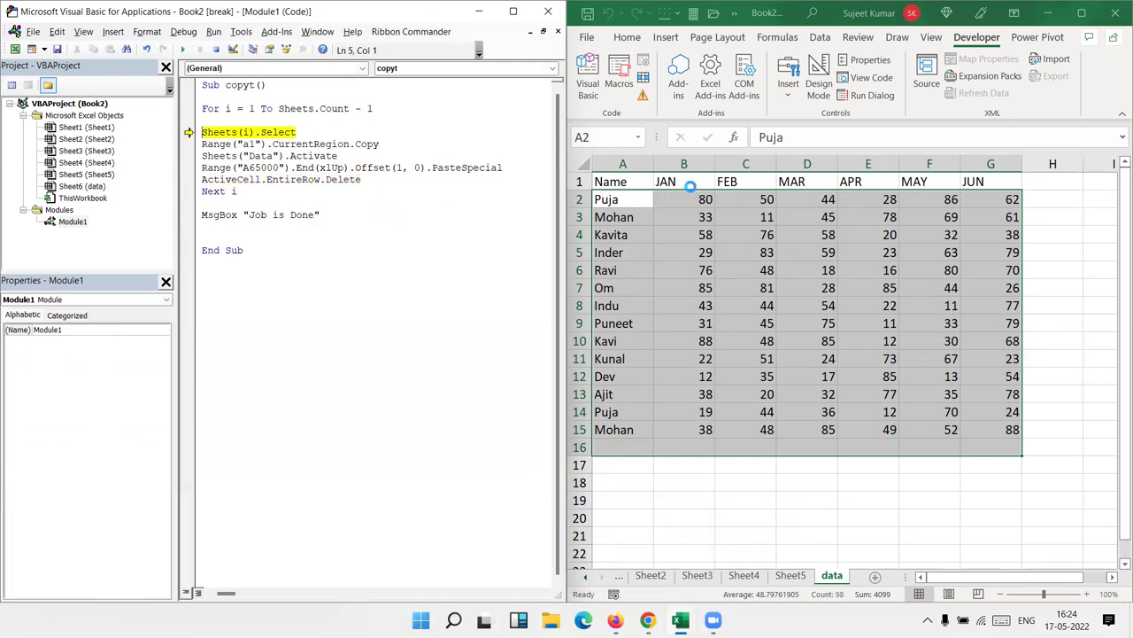
pyautogui.press('F8')
pyautogui.press('F8')
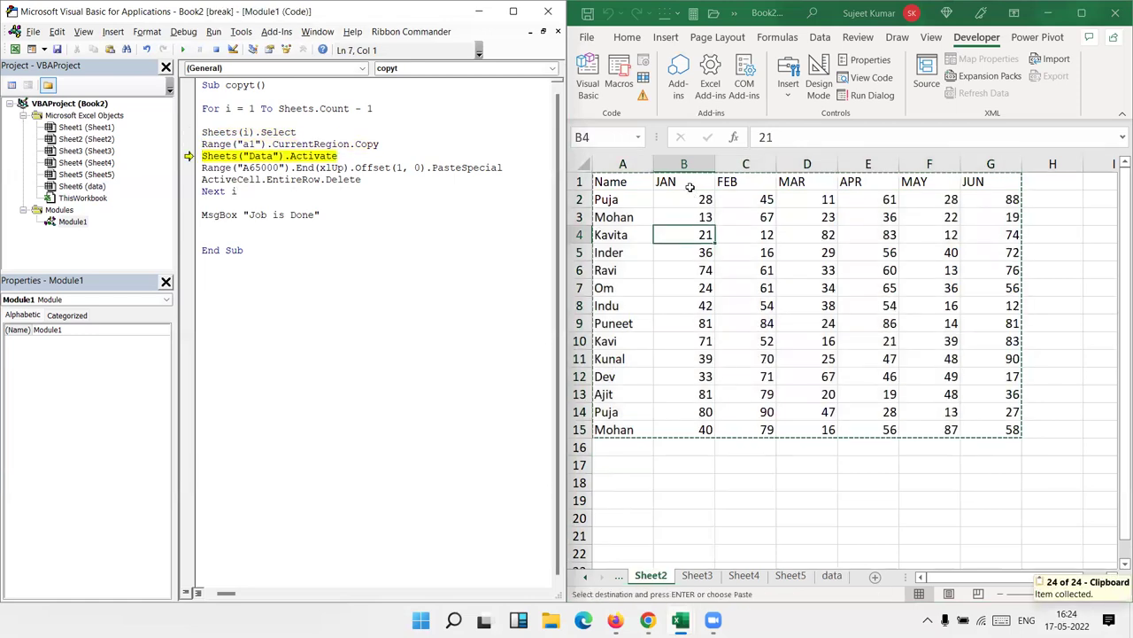
pyautogui.press('F8')
pyautogui.press('F8')
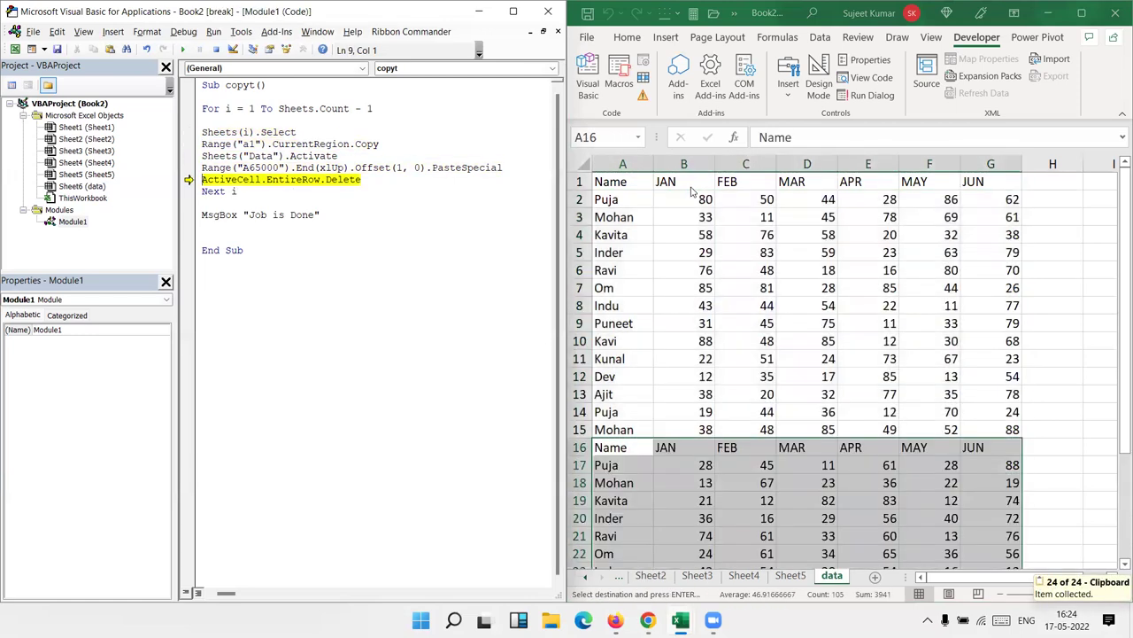
pyautogui.press('F8')
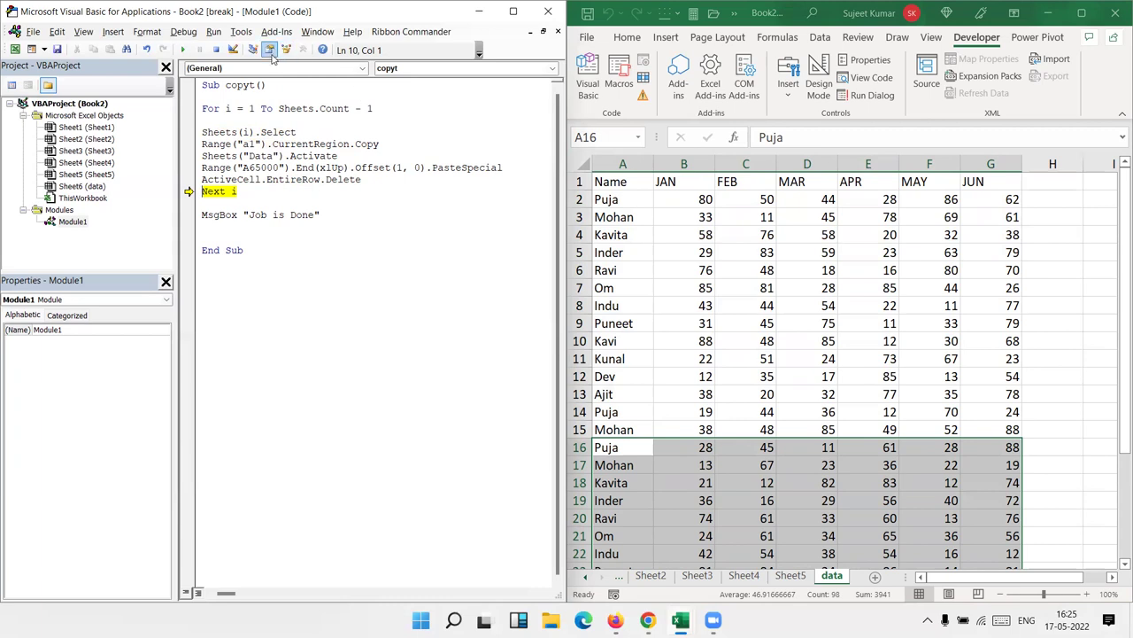
pyautogui.click(216, 49)
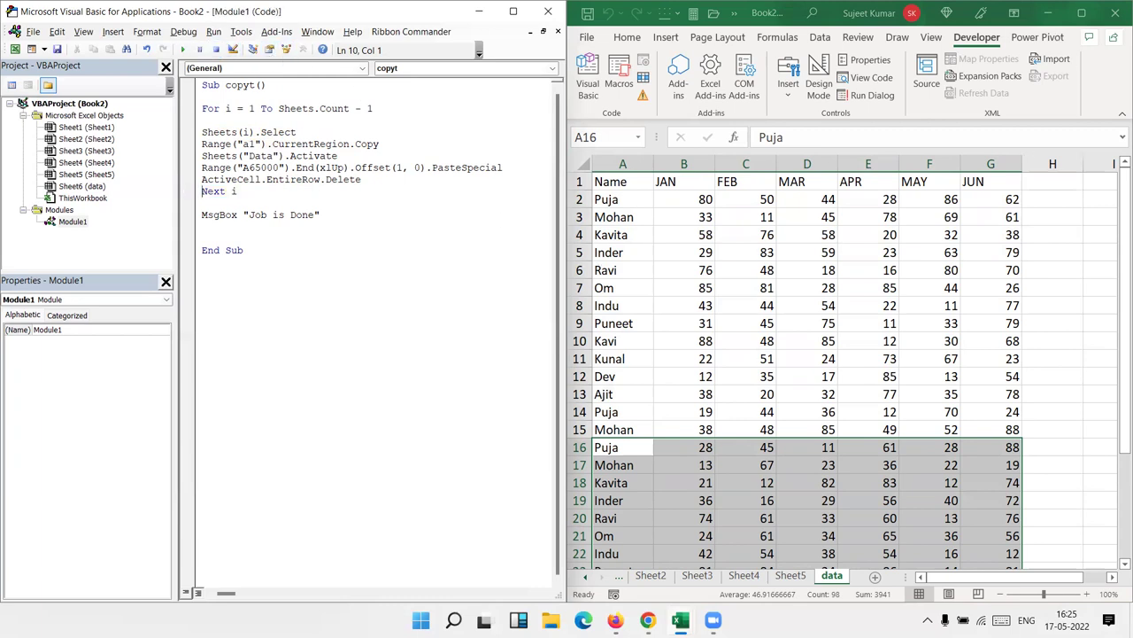
pyautogui.click(680, 619)
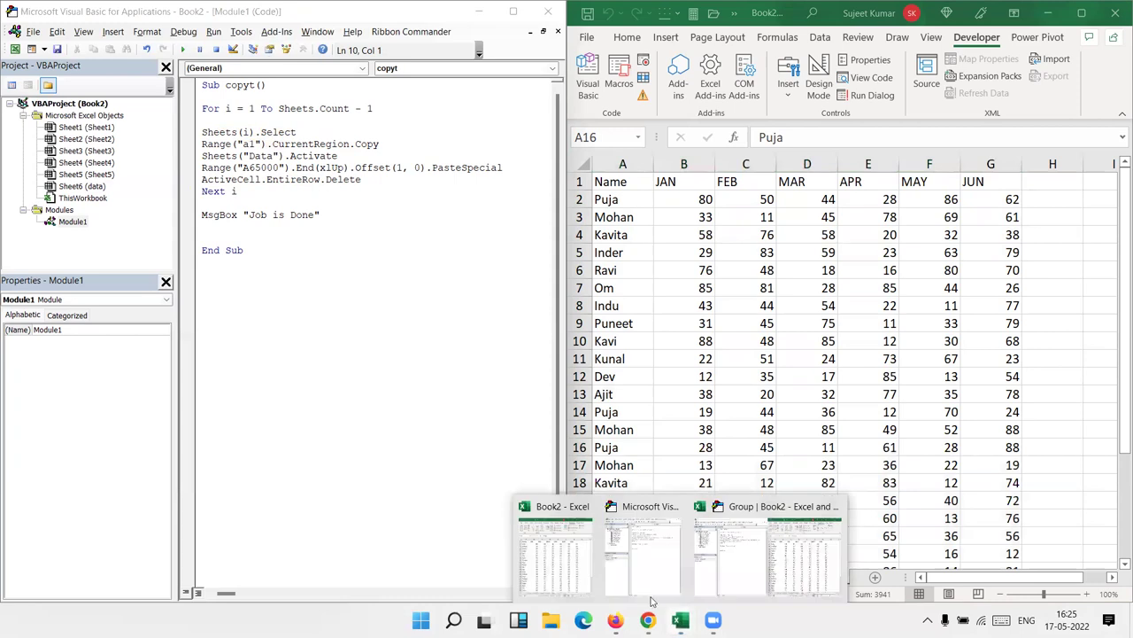
pyautogui.doubleClick(376, 168)
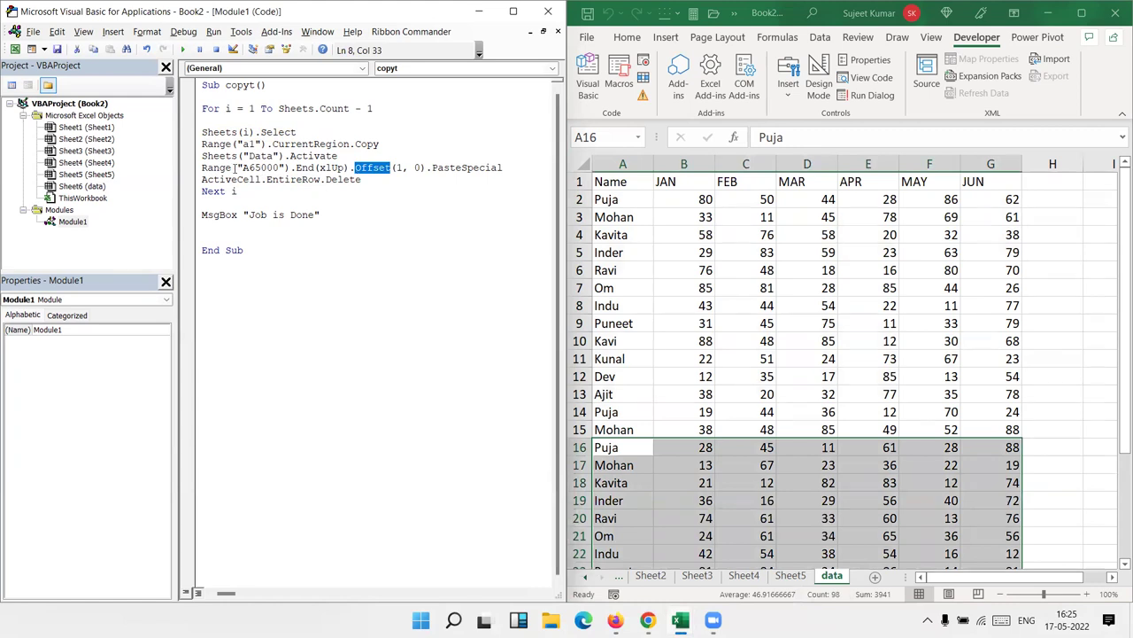
pyautogui.moveTo(331, 179); pyautogui.dragTo(238, 179)
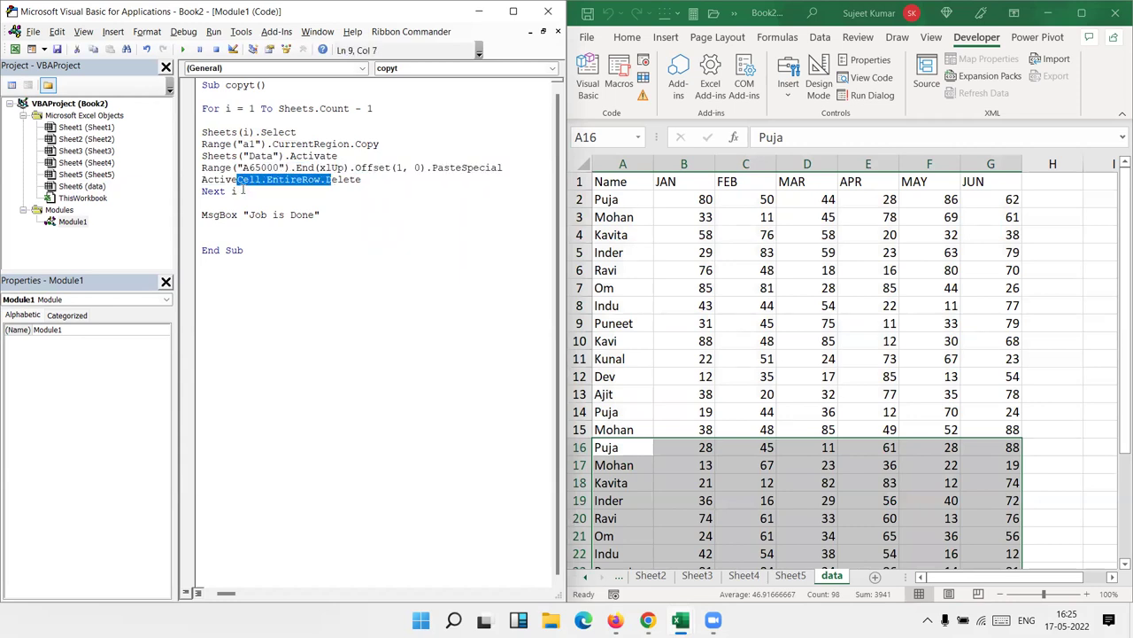
pyautogui.click(707, 218)
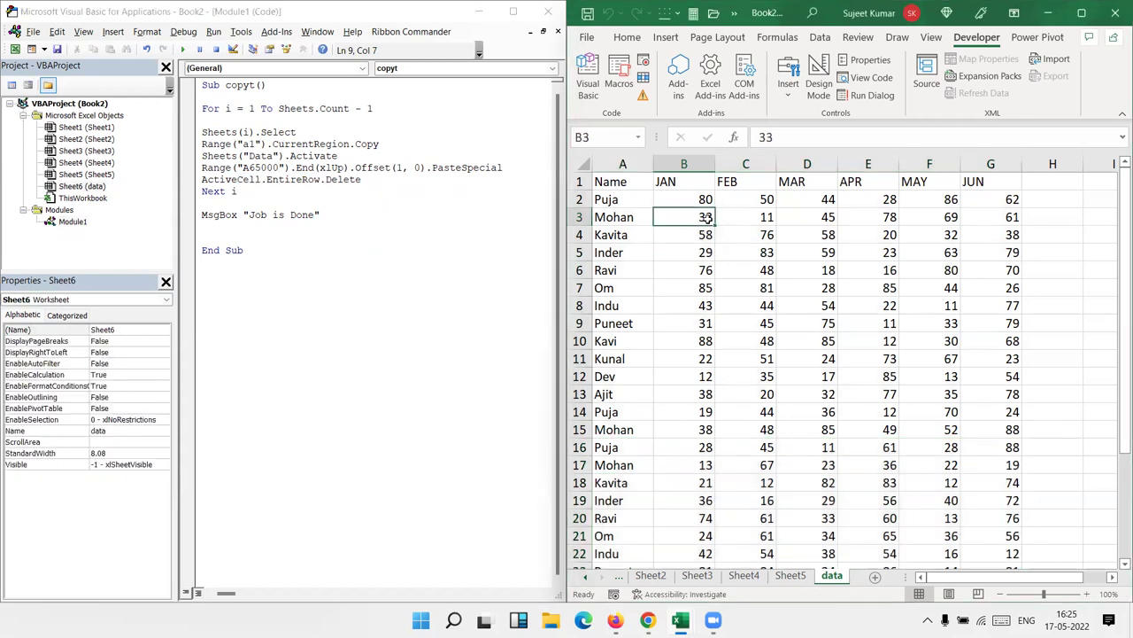
pyautogui.moveTo(237, 191); pyautogui.dragTo(200, 132)
pyautogui.moveTo(675, 163); pyautogui.dragTo(970, 168)
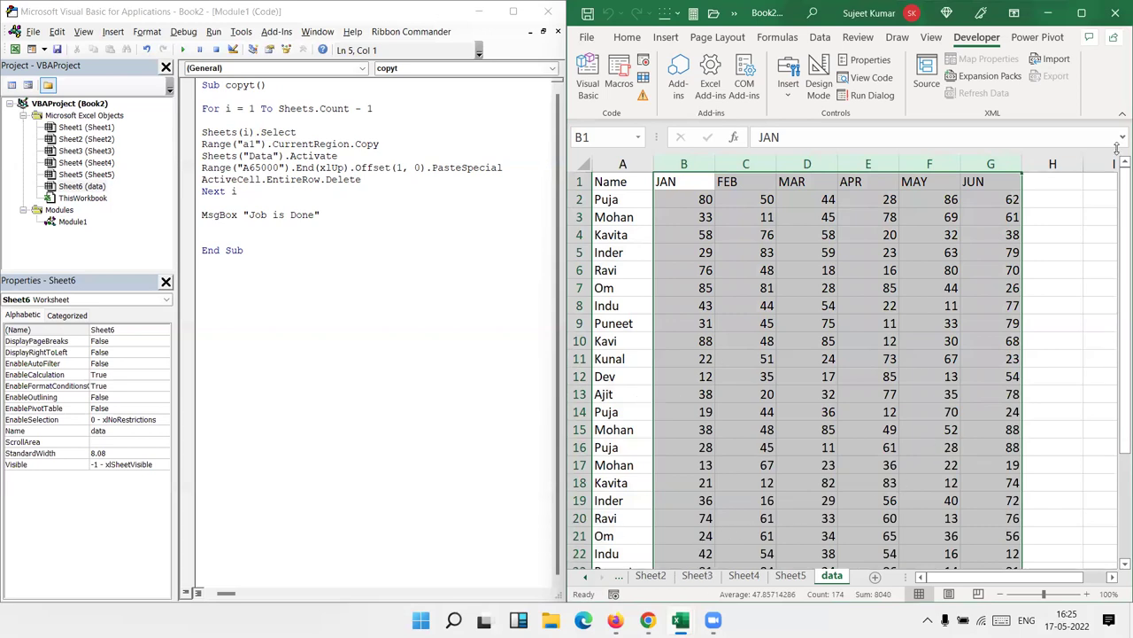
# Maximize Excel and clear the data rows below the header on the data sheet
pyautogui.click(1081, 12)
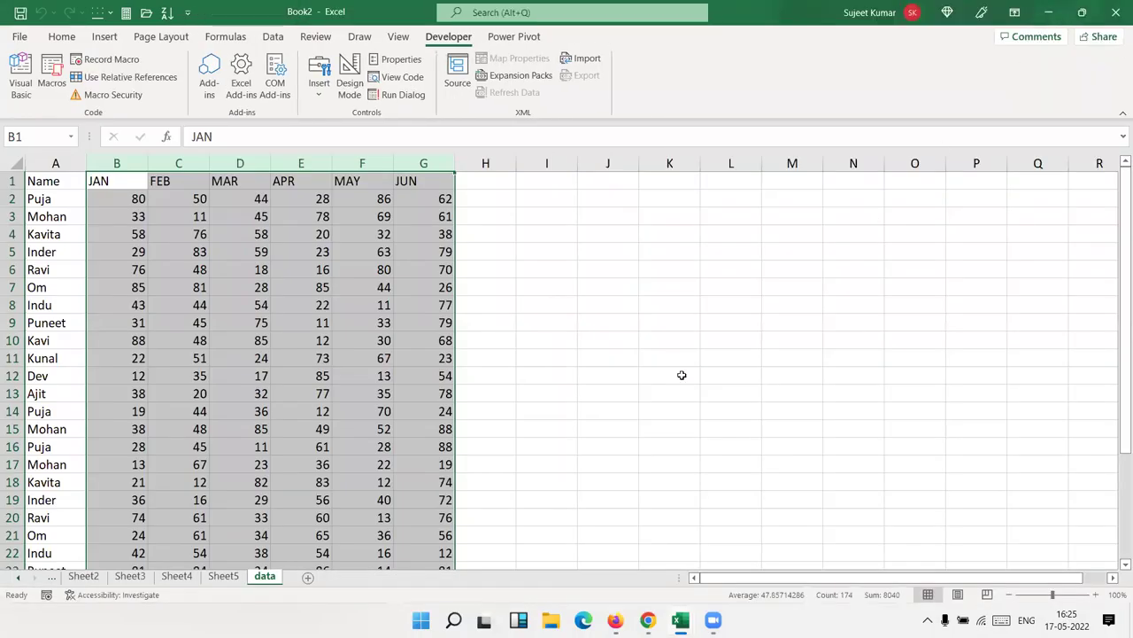
pyautogui.click(687, 373)
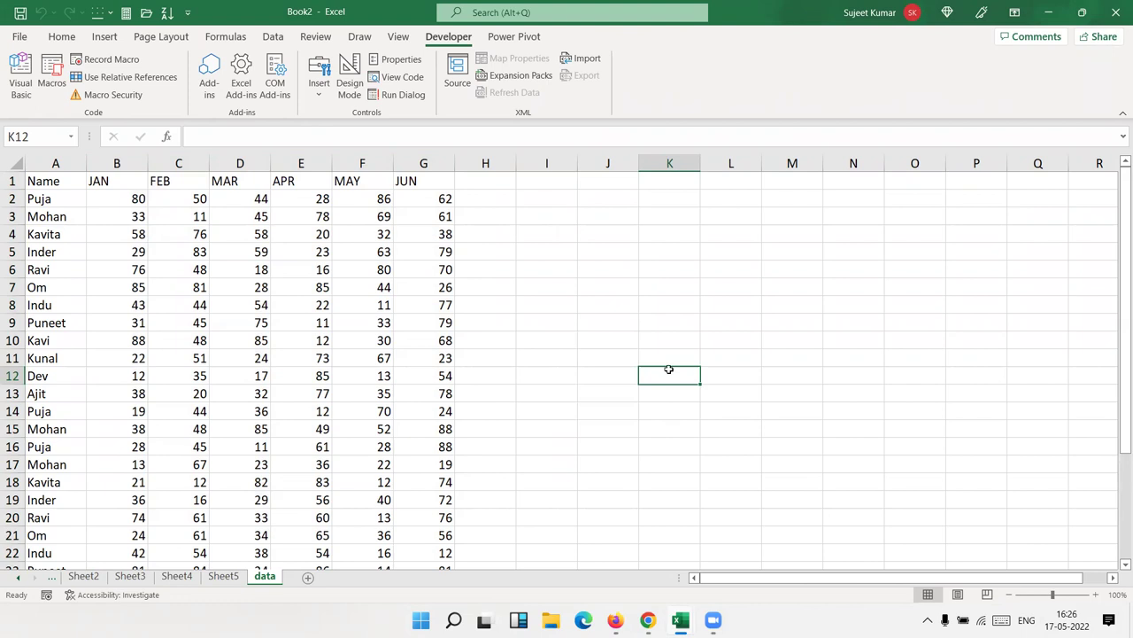
pyautogui.scroll(-7, 378, 359)
pyautogui.scroll(-3, 366, 375)
pyautogui.scroll(10, 363, 379)
pyautogui.moveTo(54, 202)
pyautogui.mouseDown()
pyautogui.moveTo(357, 430)
pyautogui.moveTo(400, 544)
pyautogui.moveTo(399, 528)
pyautogui.mouseUp()
pyautogui.scroll(3, 397, 522)
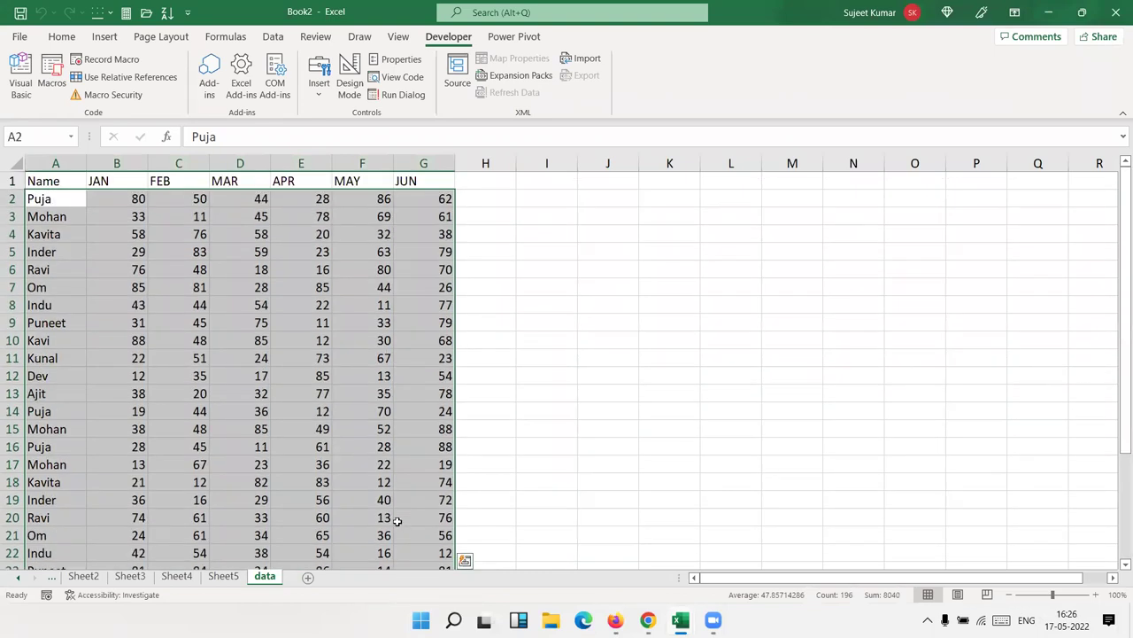
pyautogui.press('Delete')
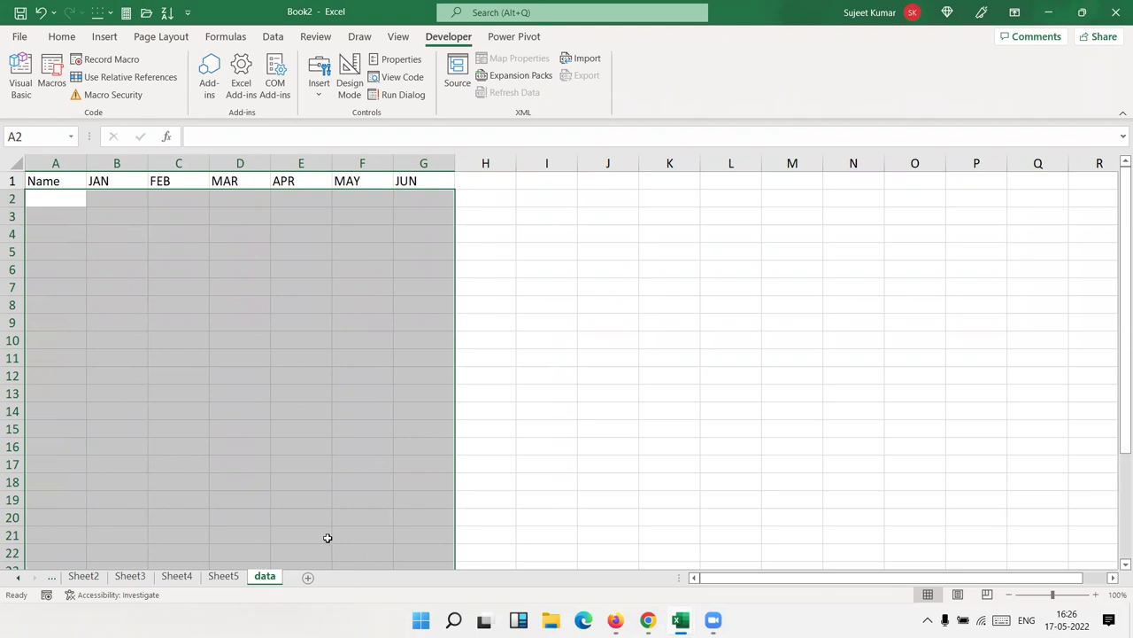
pyautogui.click(326, 536)
# Copy Sheet5 as Sheet5 (2), then return to data and open the Macros list
pyautogui.click(224, 577)
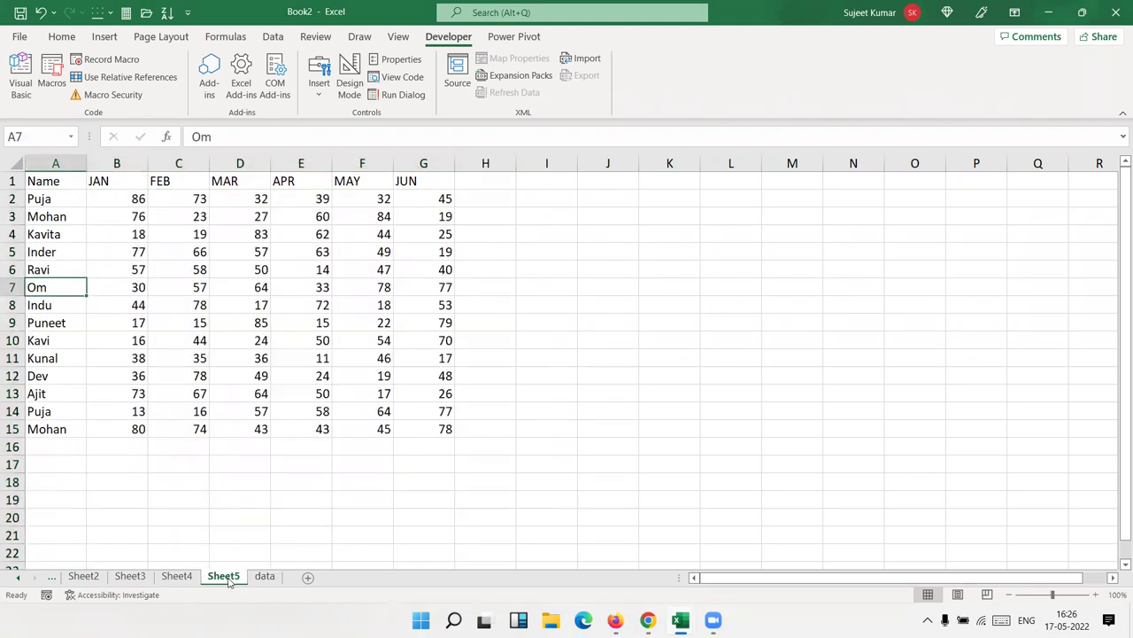
pyautogui.moveTo(228, 580); pyautogui.dragTo(266, 574)
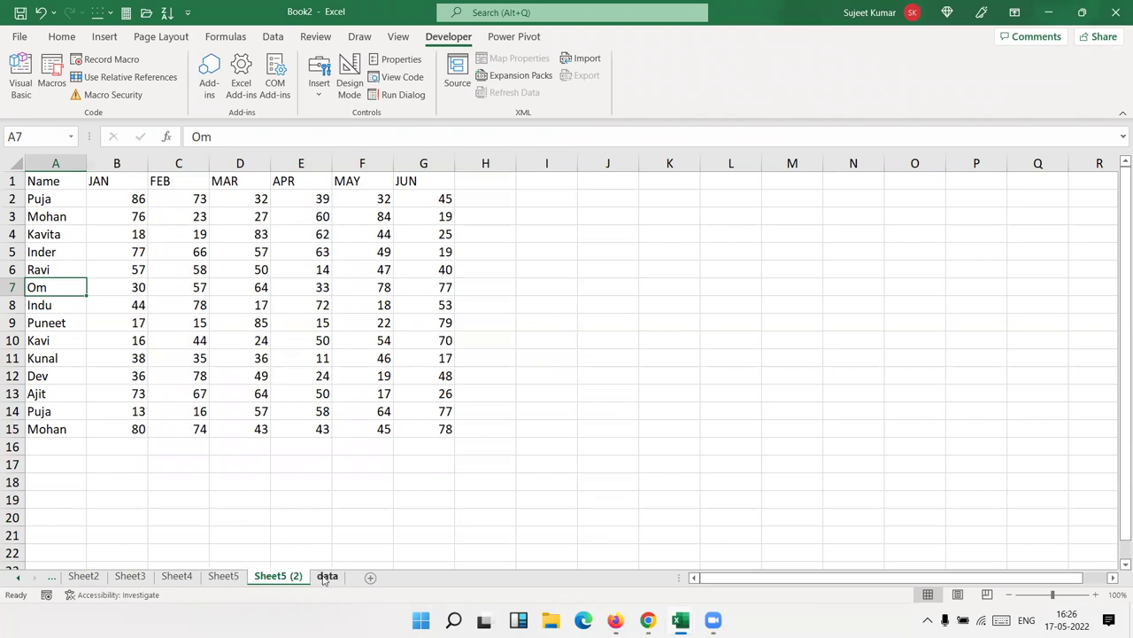
pyautogui.click(327, 577)
pyautogui.click(178, 340)
pyautogui.click(51, 75)
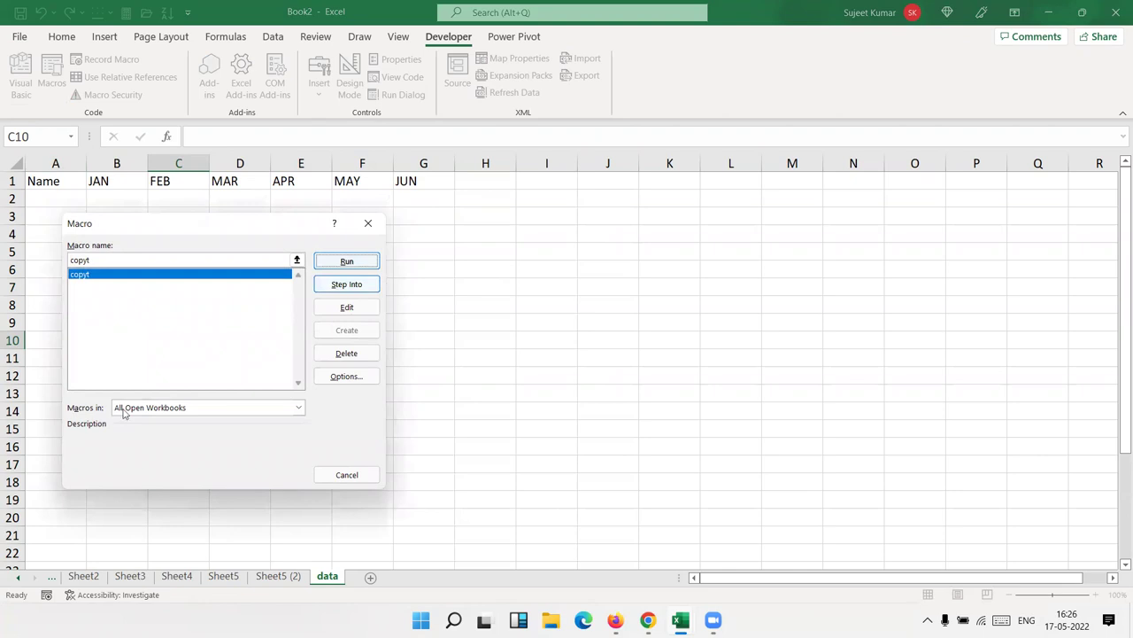
# Run copyt, dismiss the 'Job is Done' message, and review the stacked results and Sheet5 (2)
pyautogui.click(345, 261)
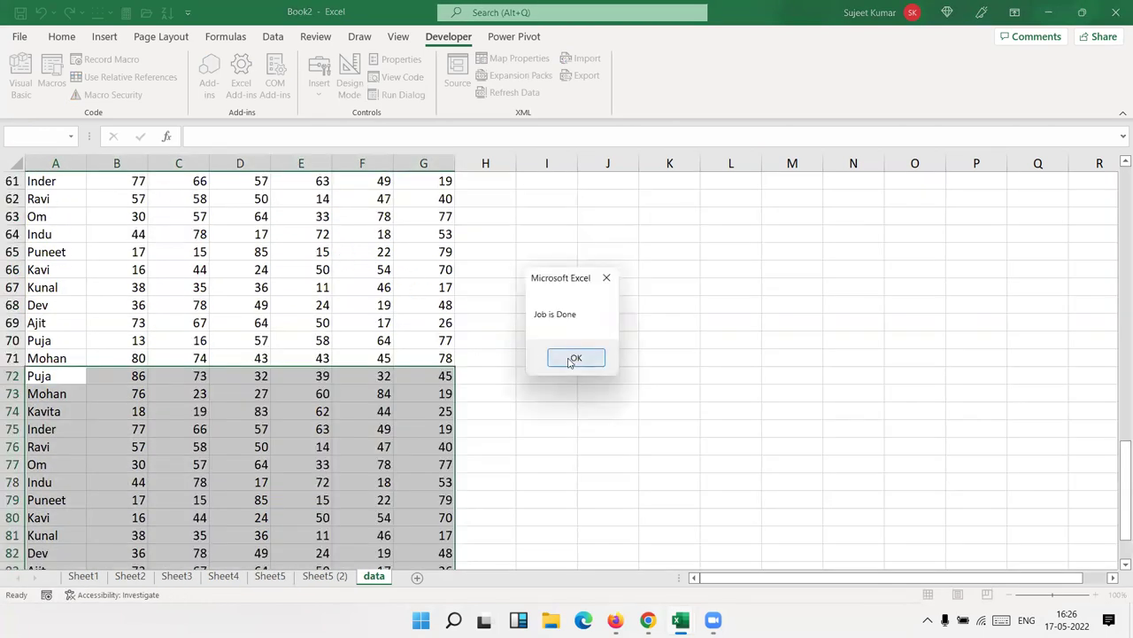
pyautogui.click(571, 363)
pyautogui.scroll(-7, 146, 422)
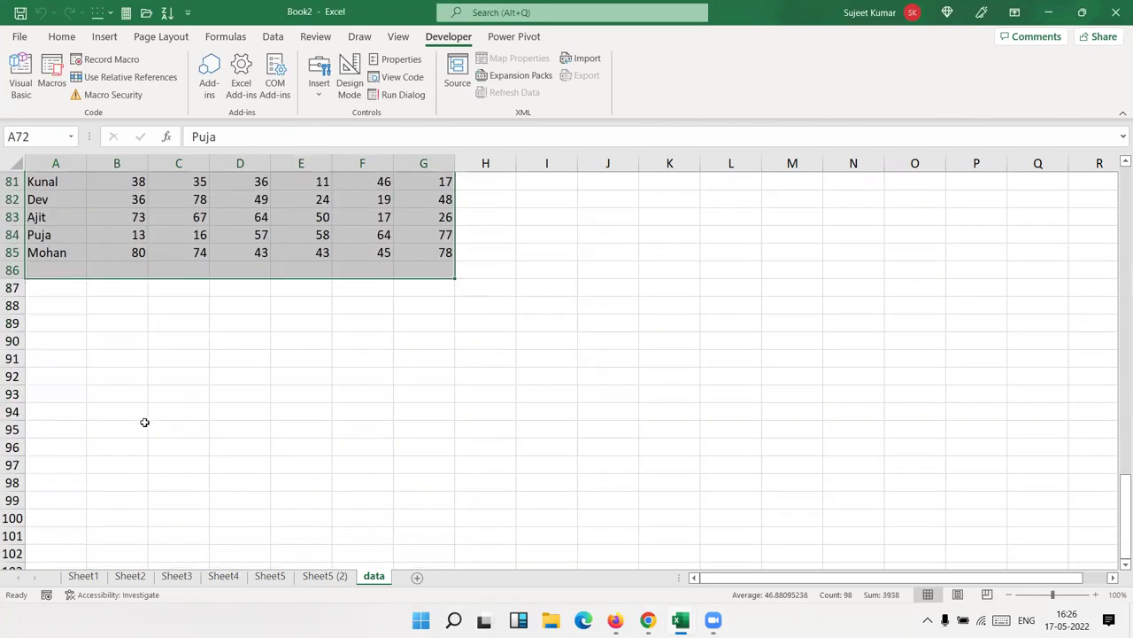
pyautogui.scroll(3, 144, 423)
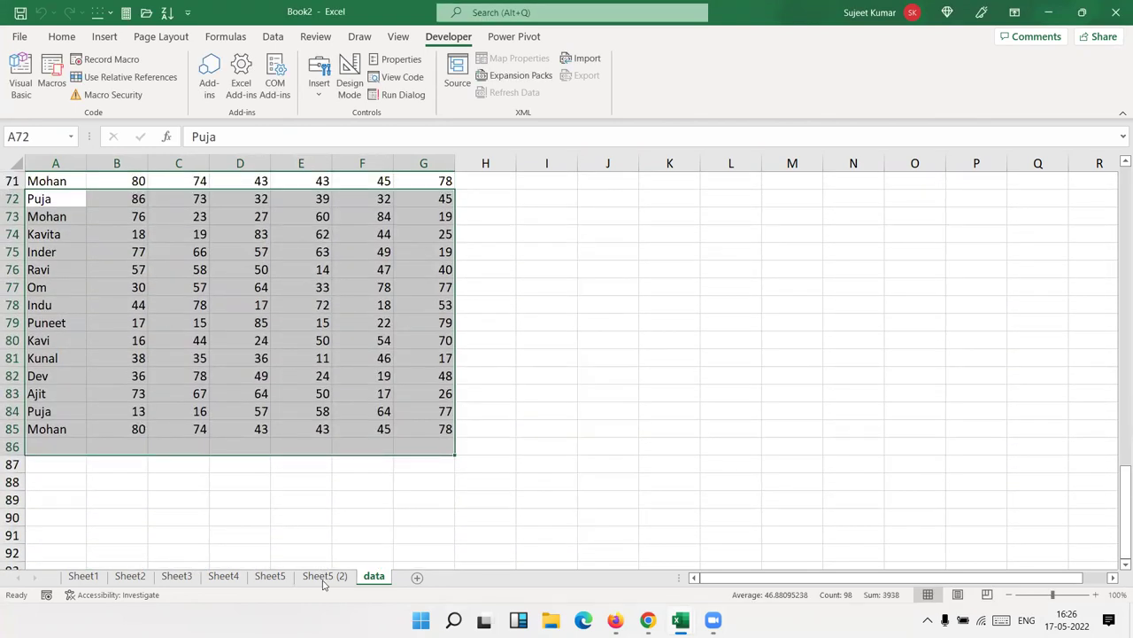
pyautogui.click(324, 576)
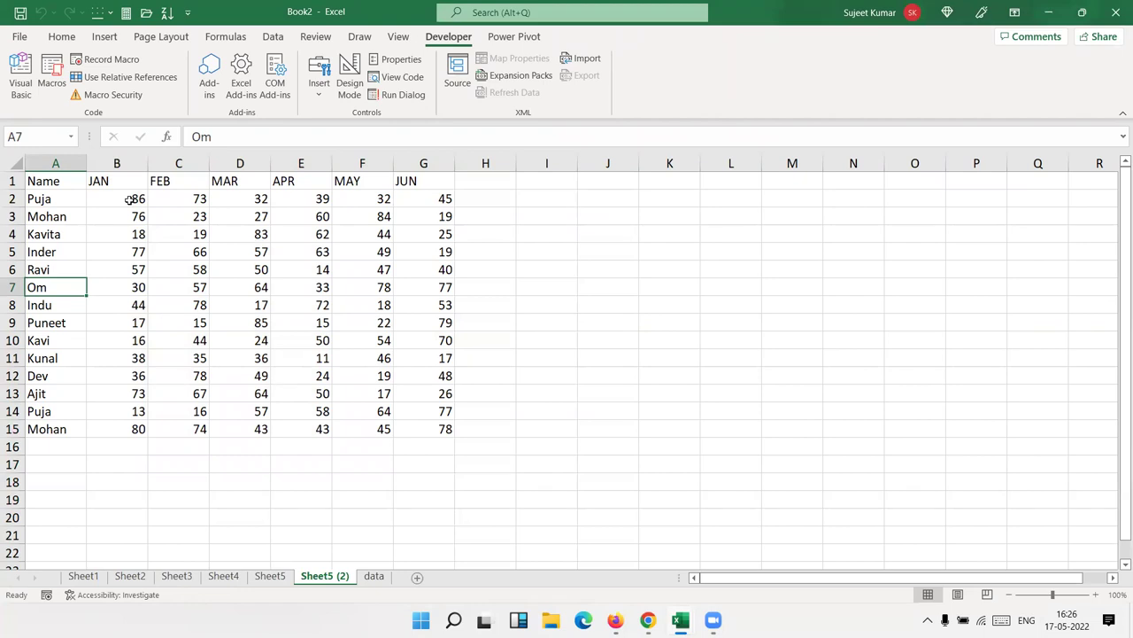
pyautogui.click(374, 577)
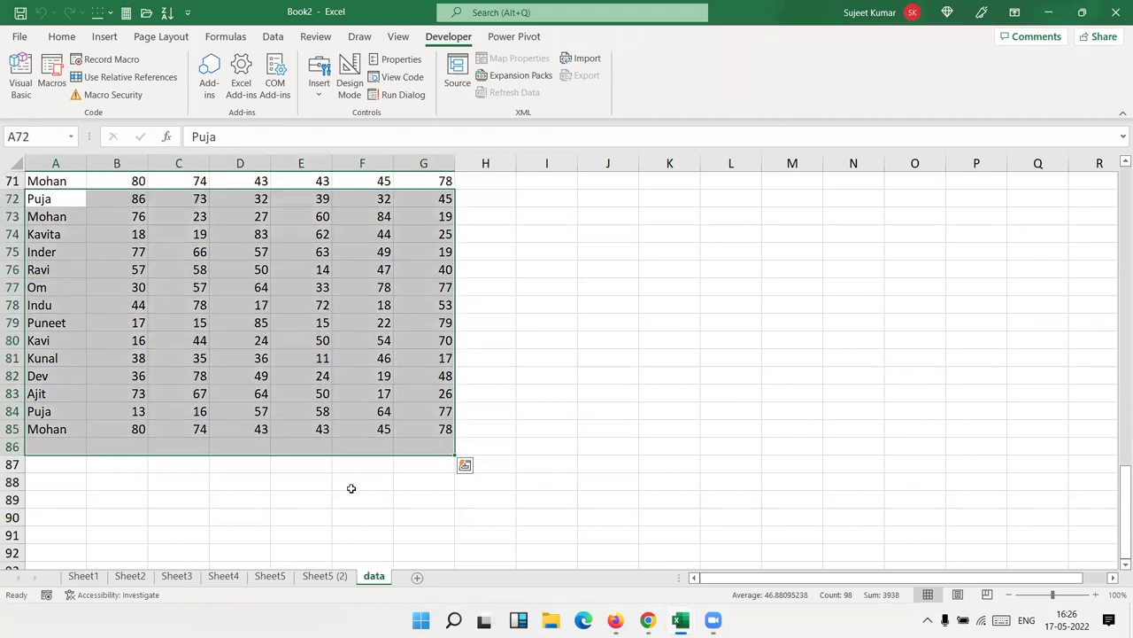
# Select the entire data block from A2 down to the last stacked row below the headers
pyautogui.moveTo(342, 416); pyautogui.dragTo(319, 395)
pyautogui.click(337, 416)
pyautogui.scroll(7, 329, 433)
pyautogui.scroll(17, 319, 433)
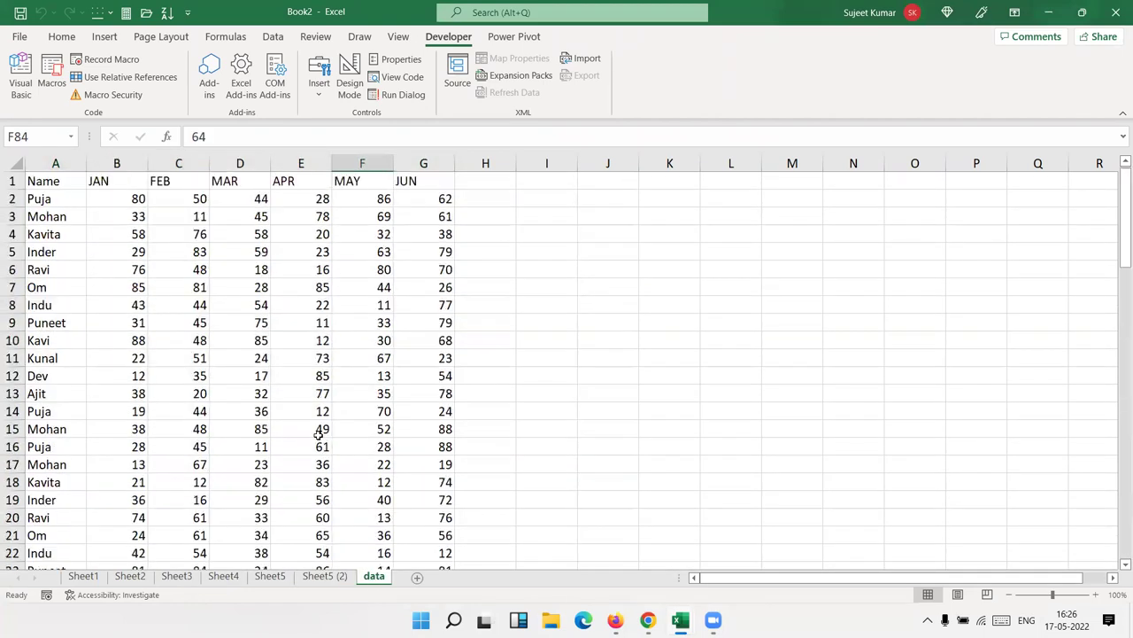
pyautogui.click(65, 197)
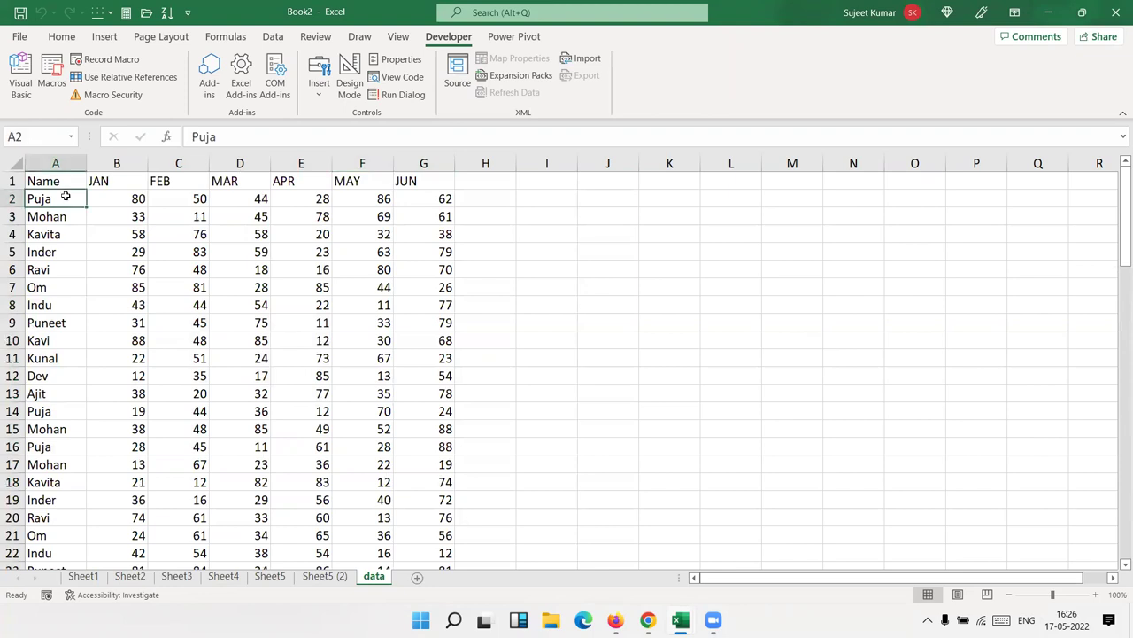
pyautogui.hotkey('ctrl', 'shift', 'Right')
pyautogui.hotkey('ctrl', 'shift', 'Down')
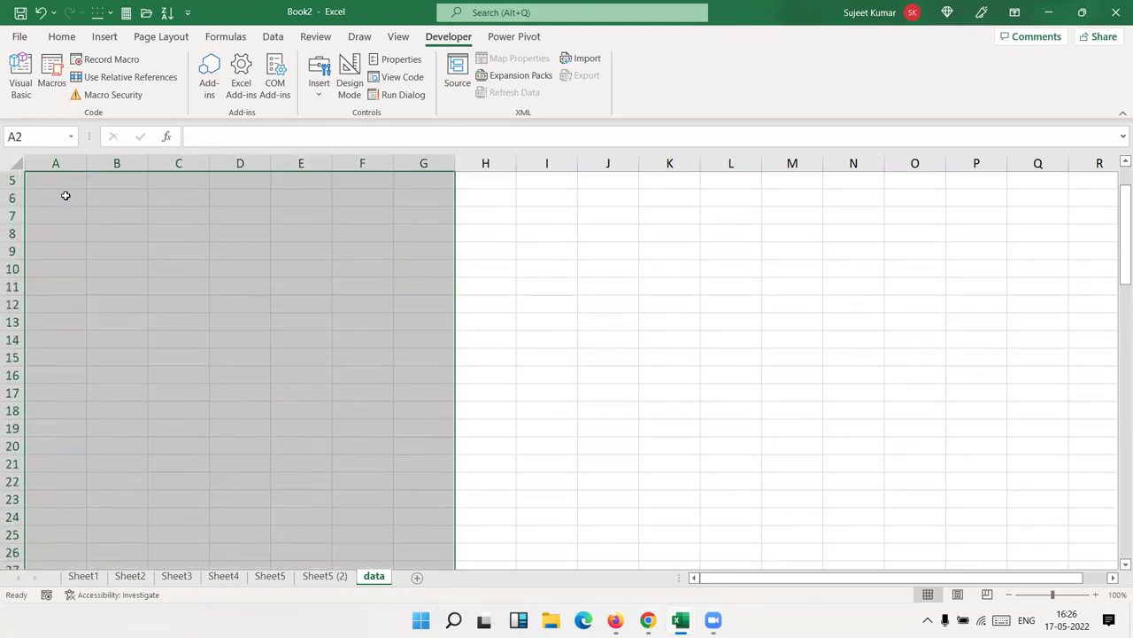
pyautogui.scroll(2, 66, 196)
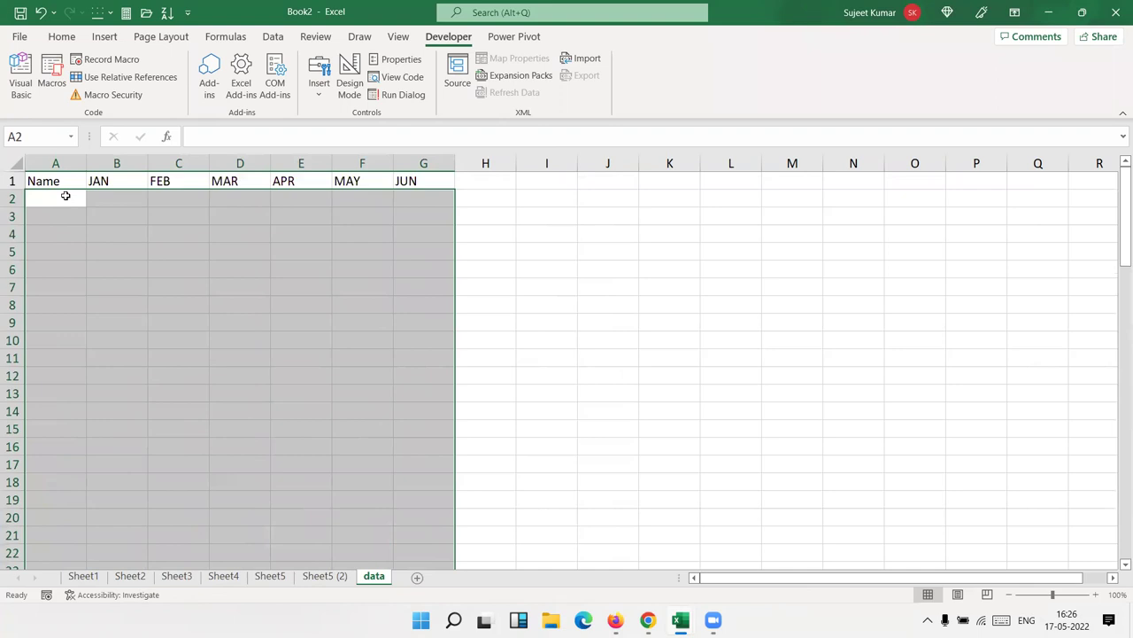
# Return to A1 and insert a new blank worksheet, Sheet8, after data
pyautogui.hotkey('ctrl', 'Home')
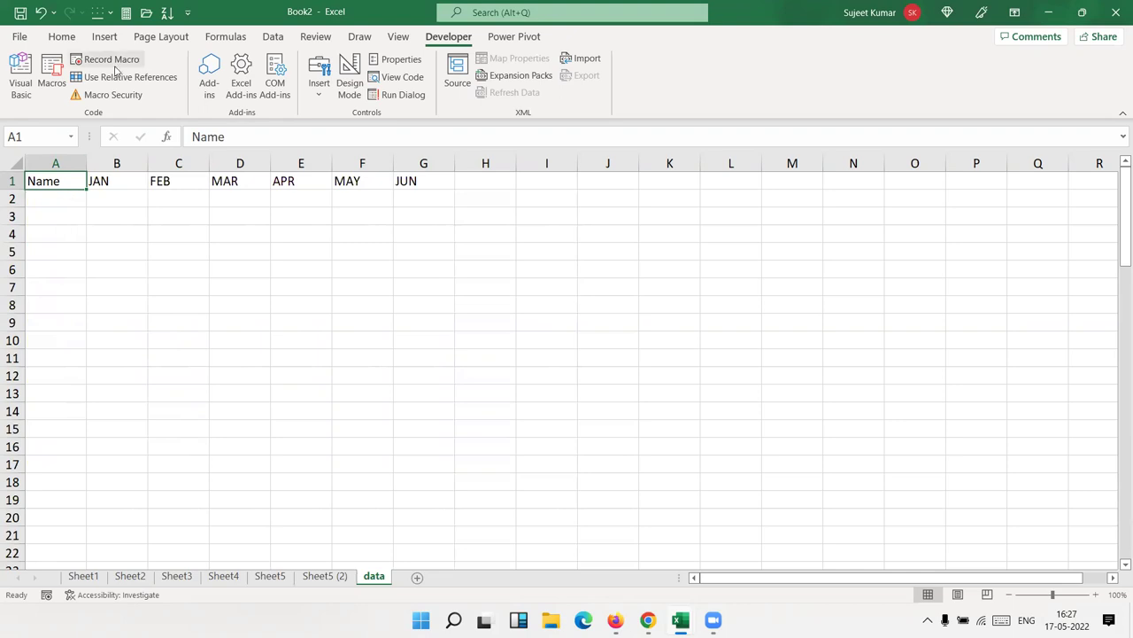
pyautogui.click(418, 577)
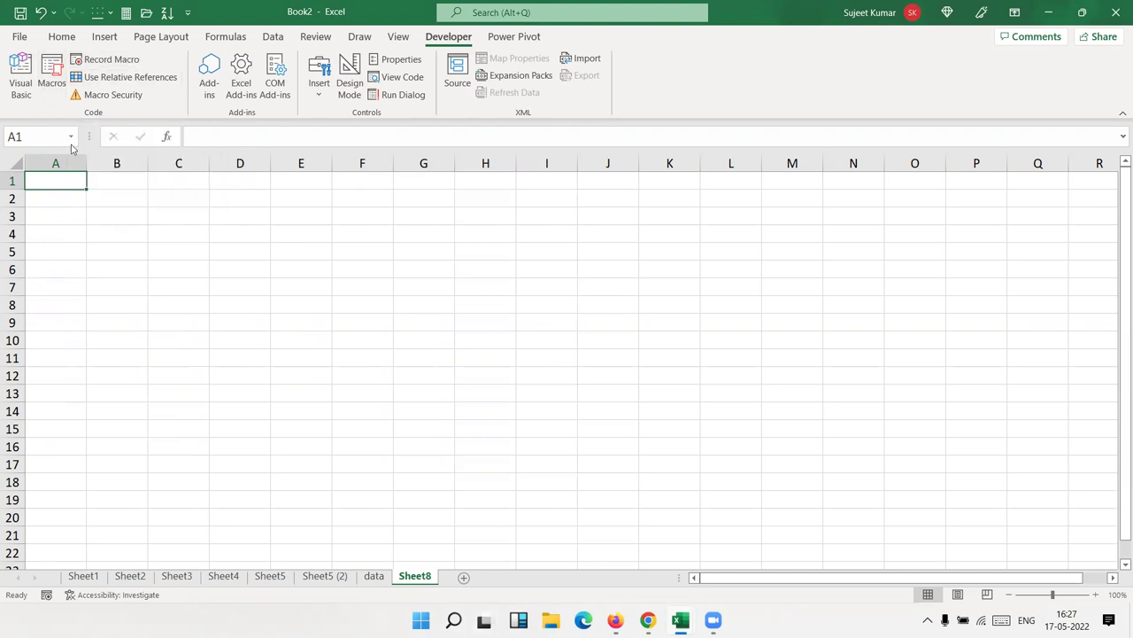
# Import 'FNDWRR_exe. AR Aging (1)(1).txt' from Downloads via From Text/CSV and load it as a table
pyautogui.click(273, 40)
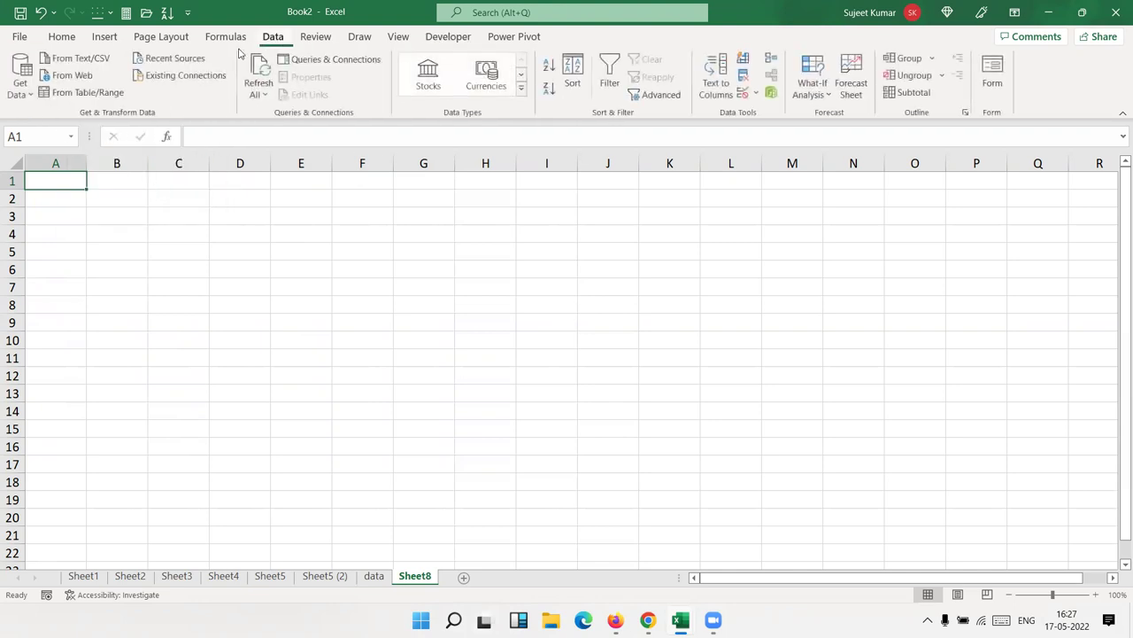
pyautogui.click(76, 59)
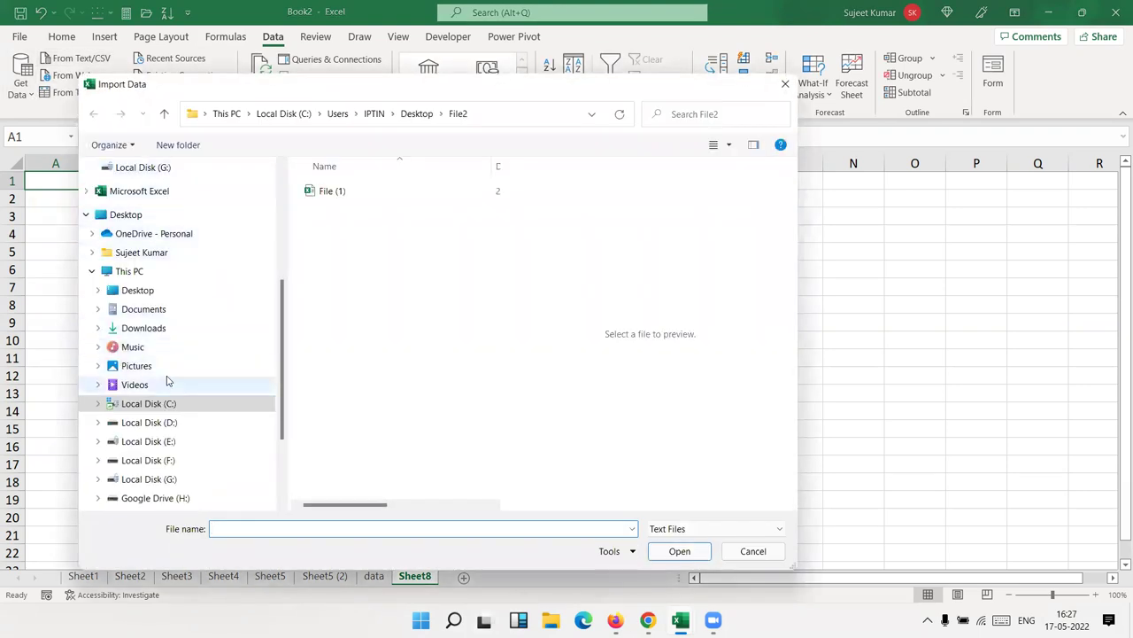
pyautogui.click(144, 330)
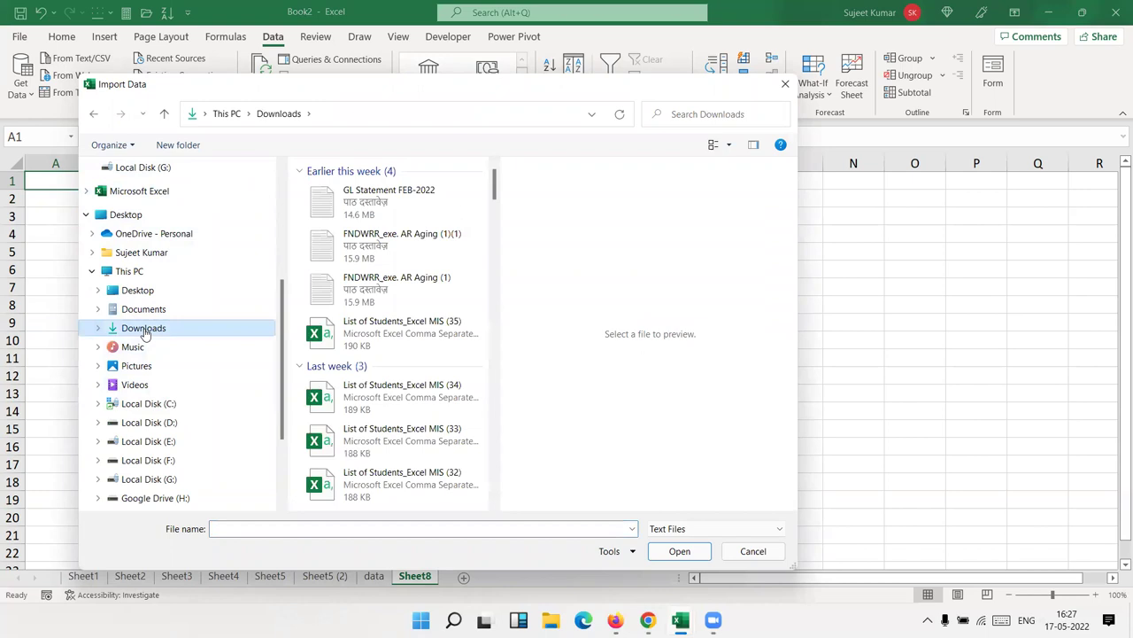
pyautogui.click(376, 206)
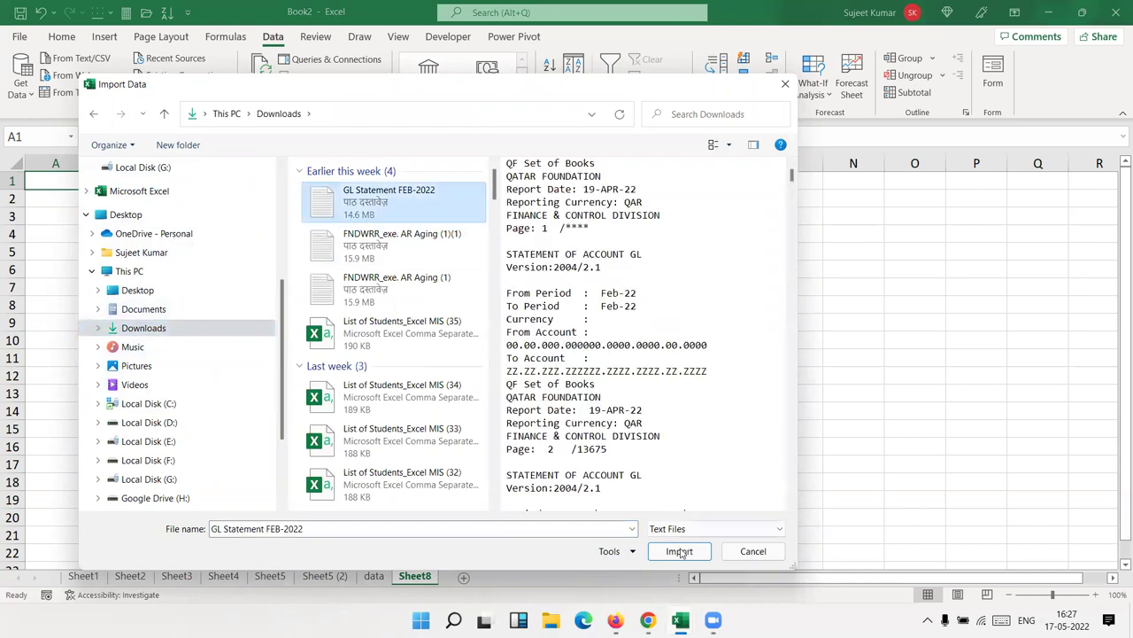
pyautogui.click(409, 252)
pyautogui.click(668, 552)
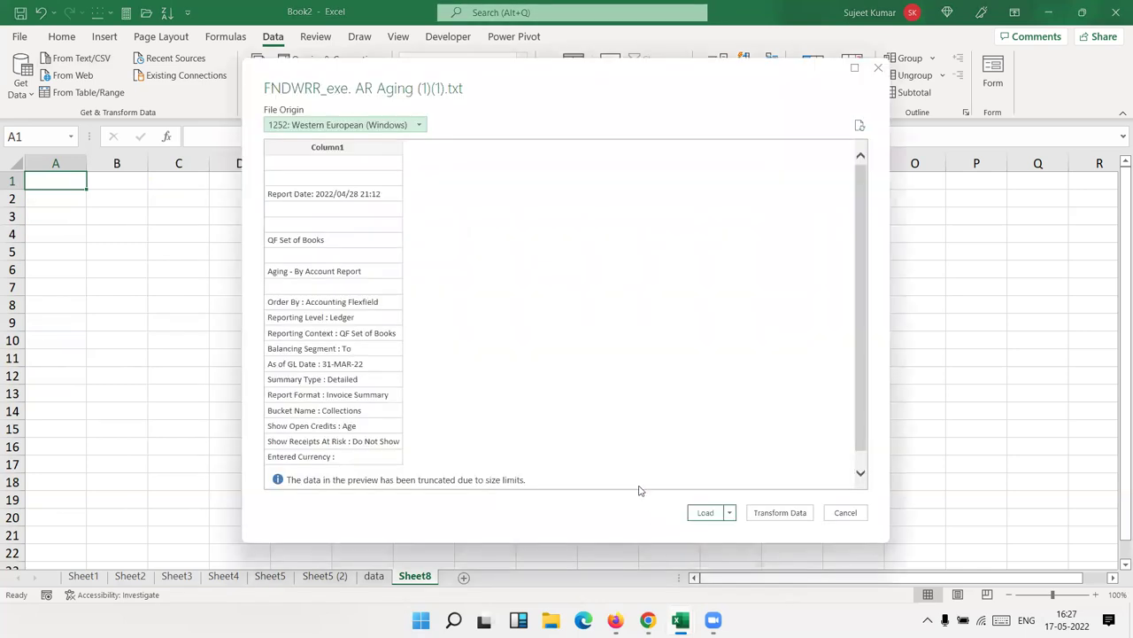
pyautogui.scroll(-1, 345, 282)
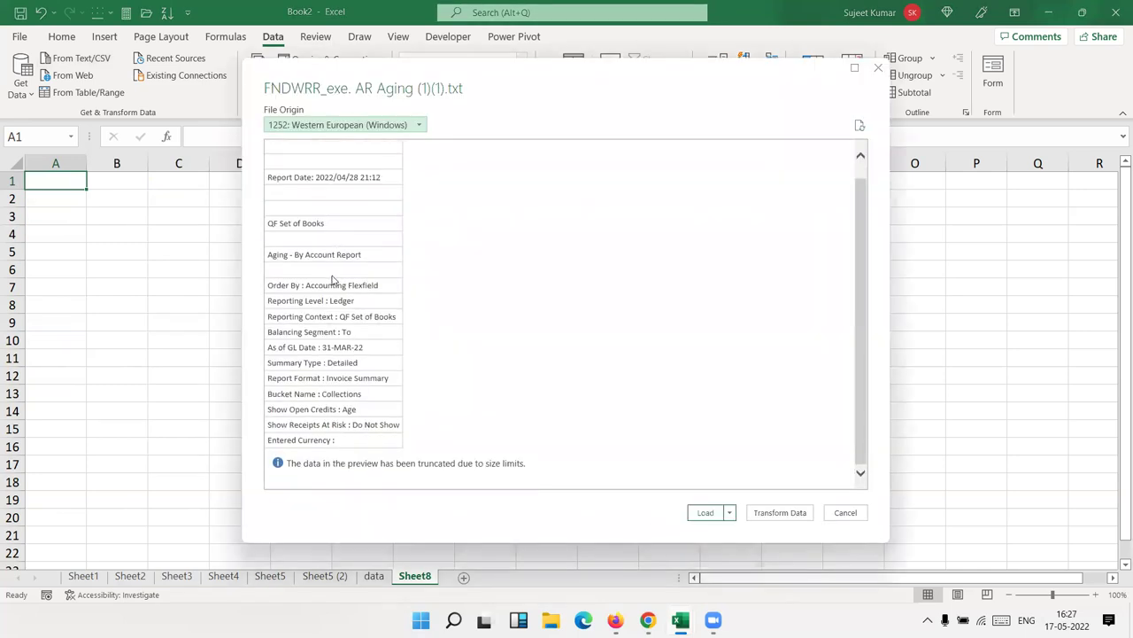
pyautogui.click(705, 512)
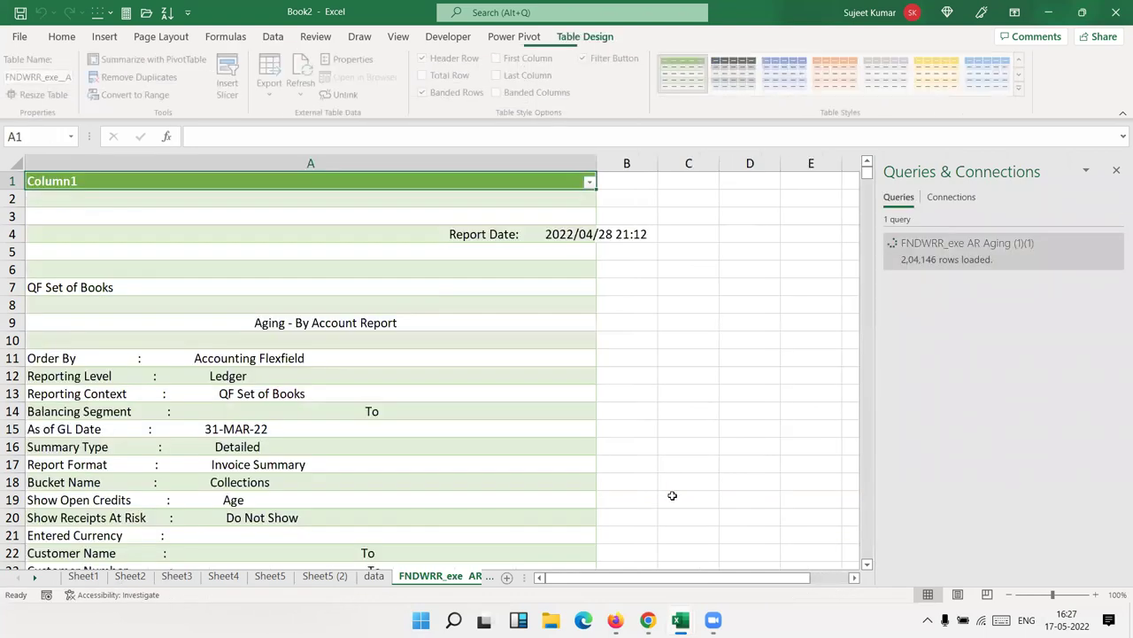
# Review the report's parameter lines, from Order By through Show Open Credits and Reporting Level
pyautogui.click(62, 360)
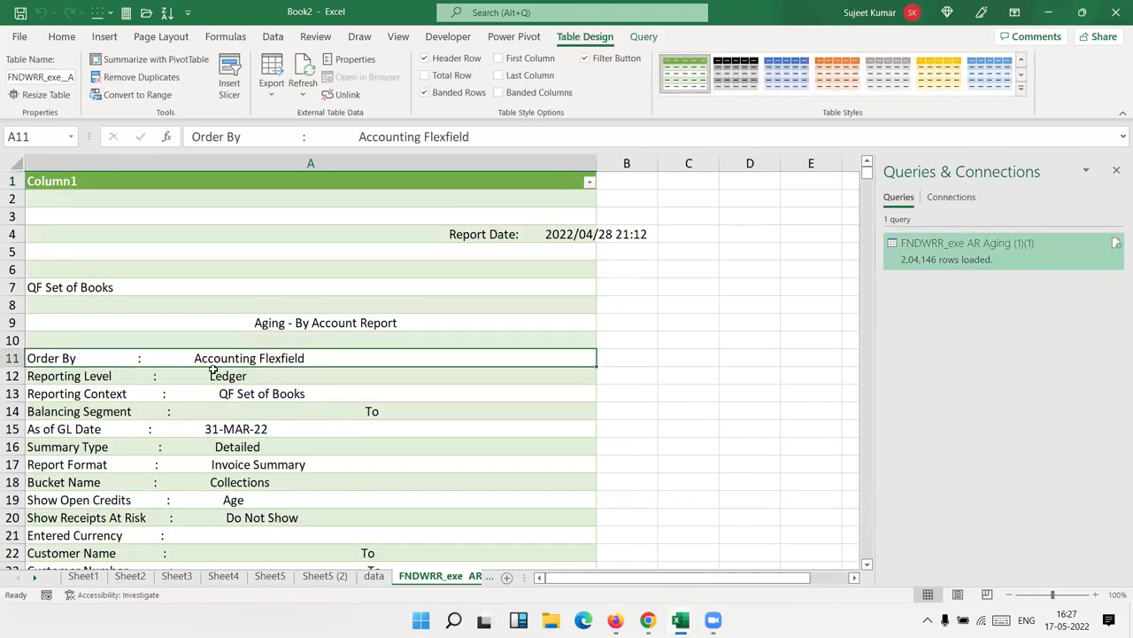
pyautogui.click(123, 378)
pyautogui.click(124, 396)
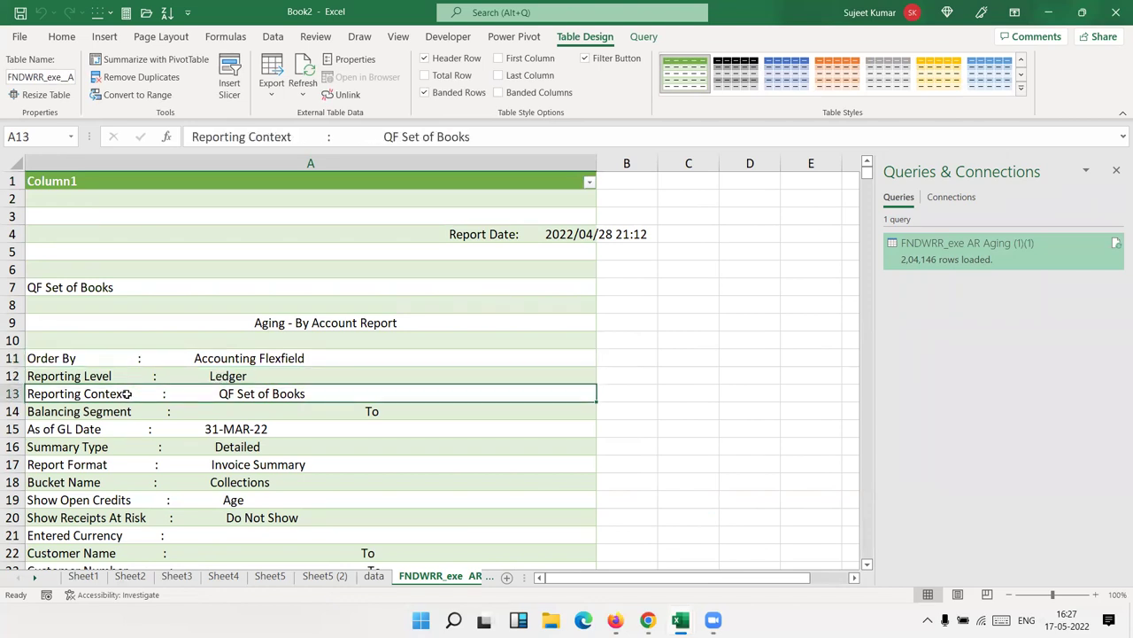
pyautogui.click(115, 416)
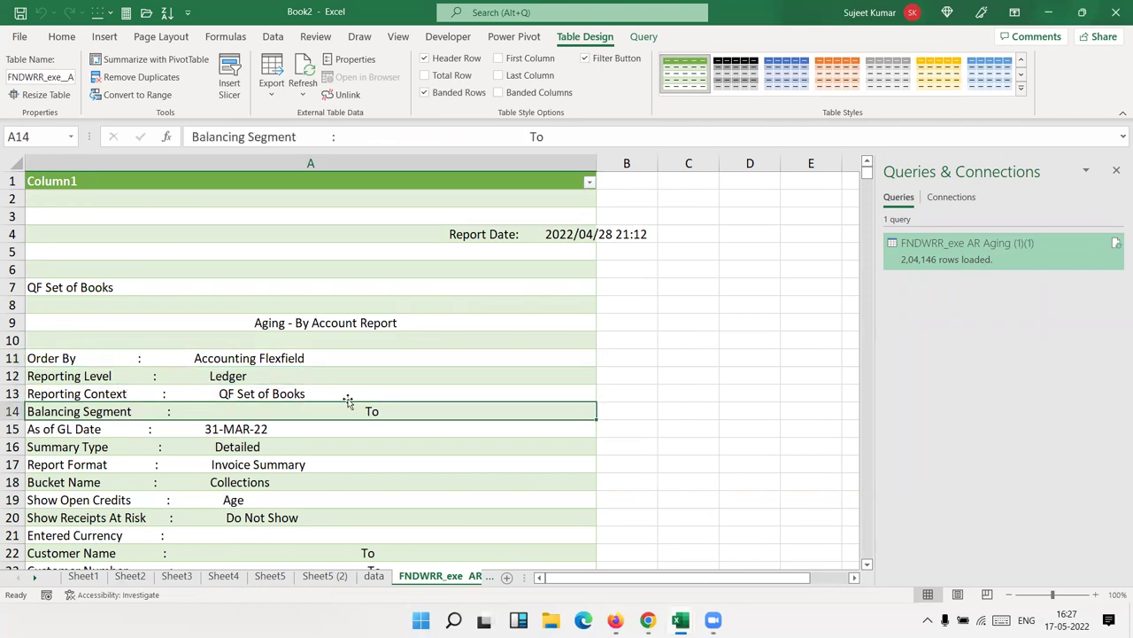
pyautogui.click(126, 428)
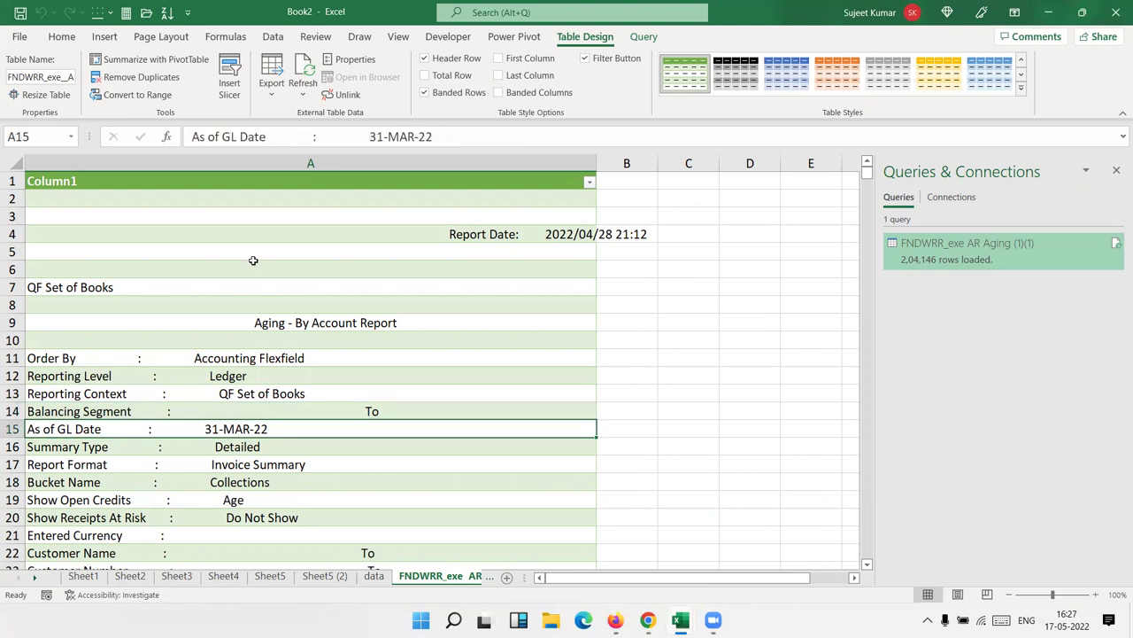
pyautogui.click(213, 450)
pyautogui.click(210, 465)
pyautogui.click(201, 481)
pyautogui.click(201, 501)
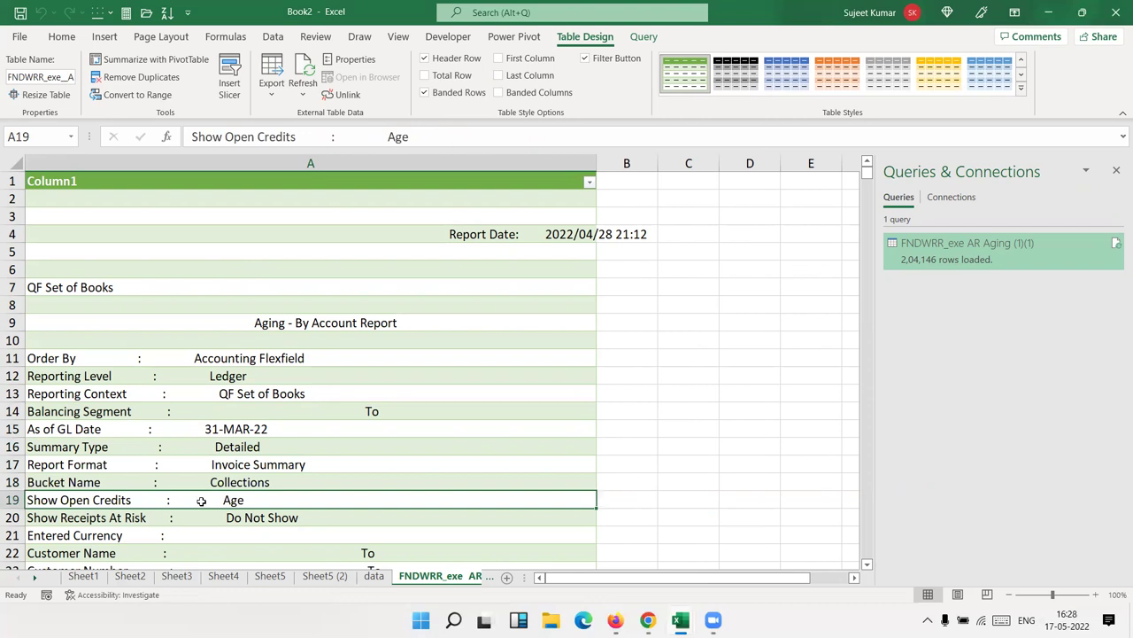
pyautogui.scroll(-3, 201, 501)
pyautogui.scroll(-3, 177, 469)
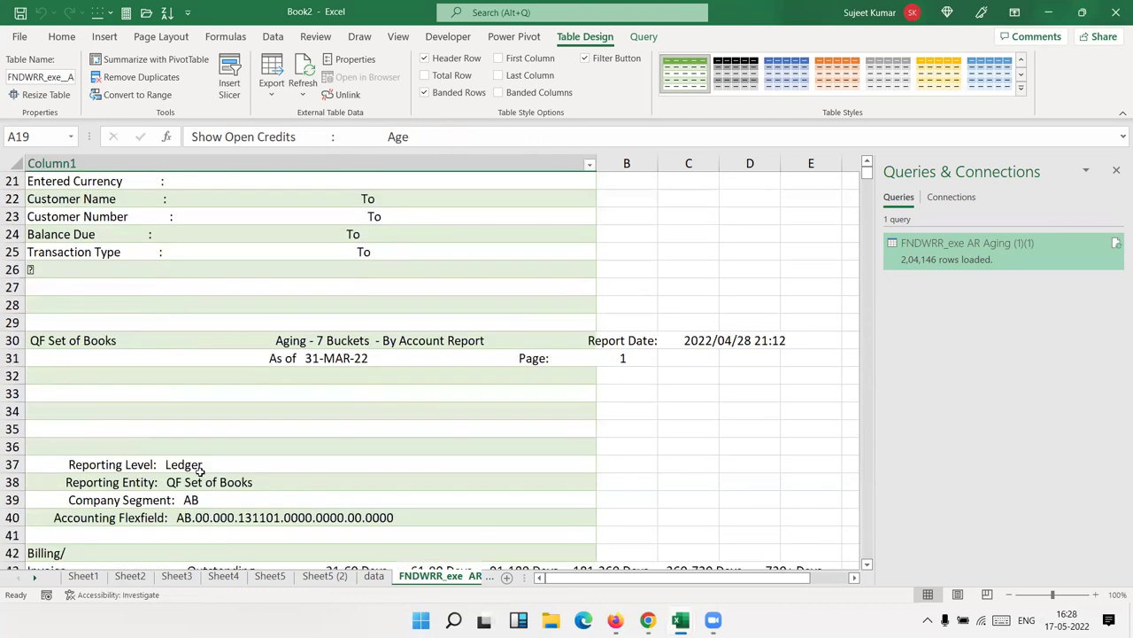
pyautogui.click(252, 354)
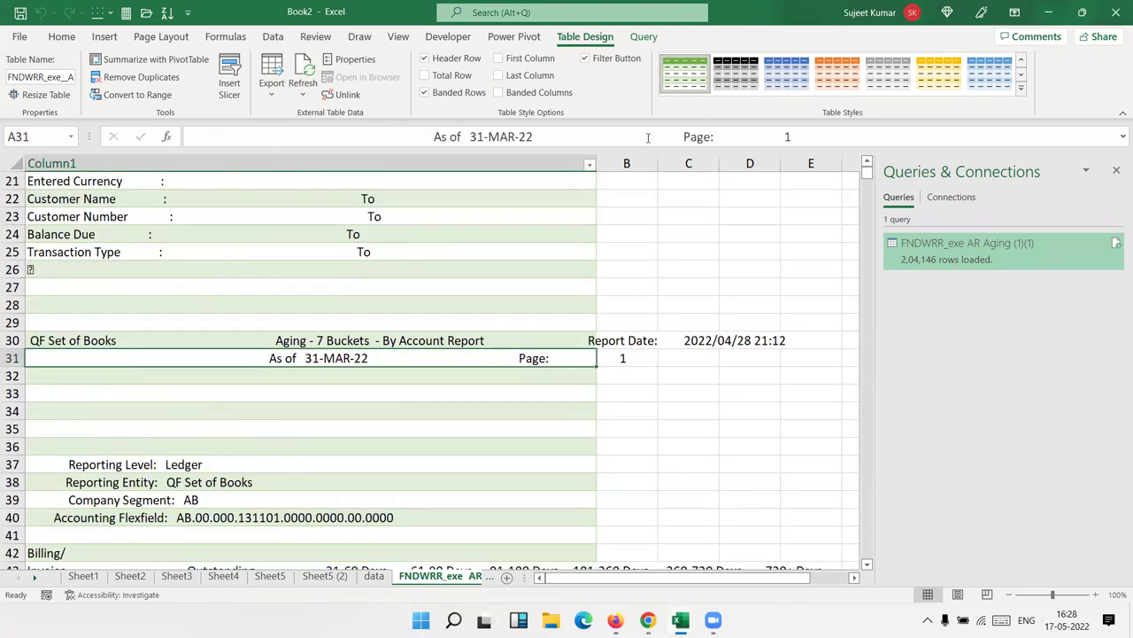
pyautogui.scroll(-3, 201, 531)
pyautogui.scroll(-1, 202, 531)
pyautogui.scroll(1, 139, 330)
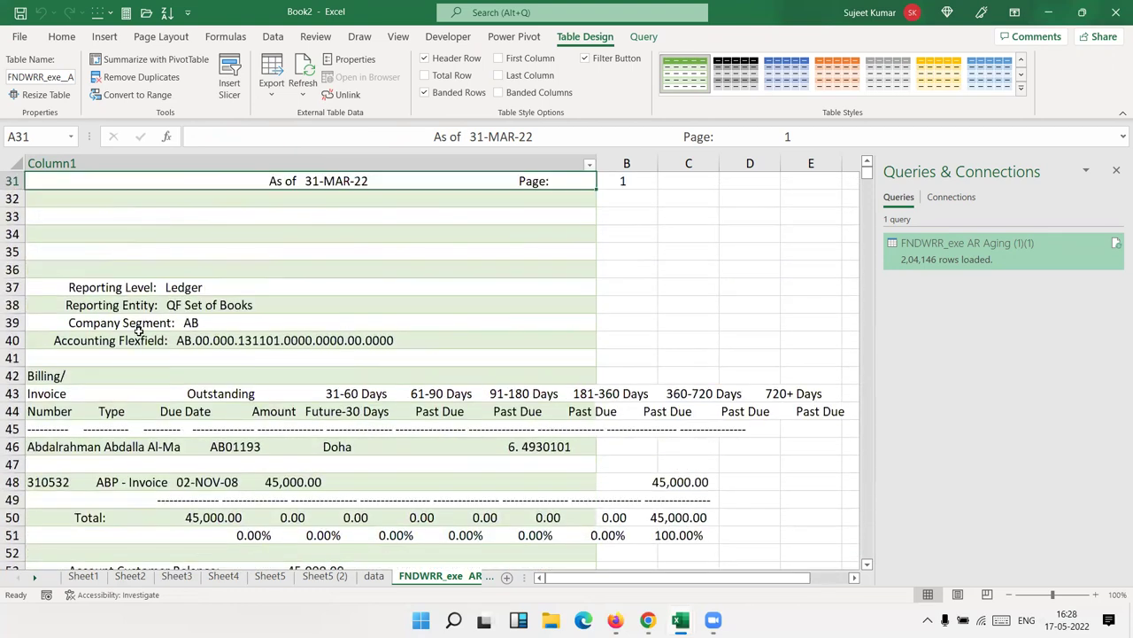
pyautogui.click(141, 290)
pyautogui.scroll(3, 148, 321)
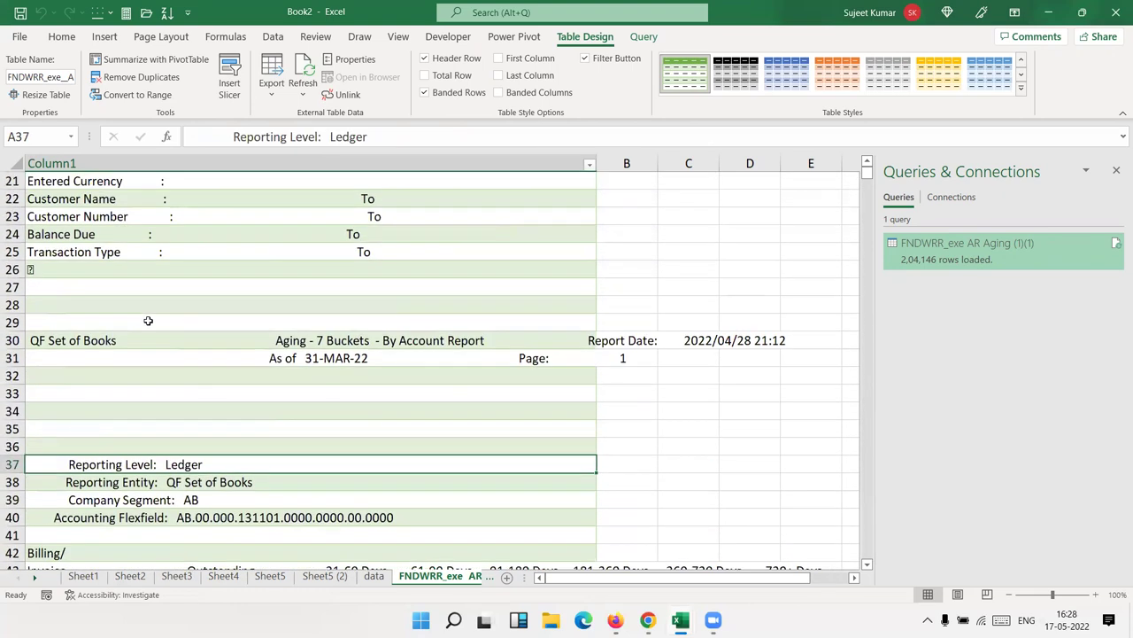
pyautogui.scroll(-3, 110, 371)
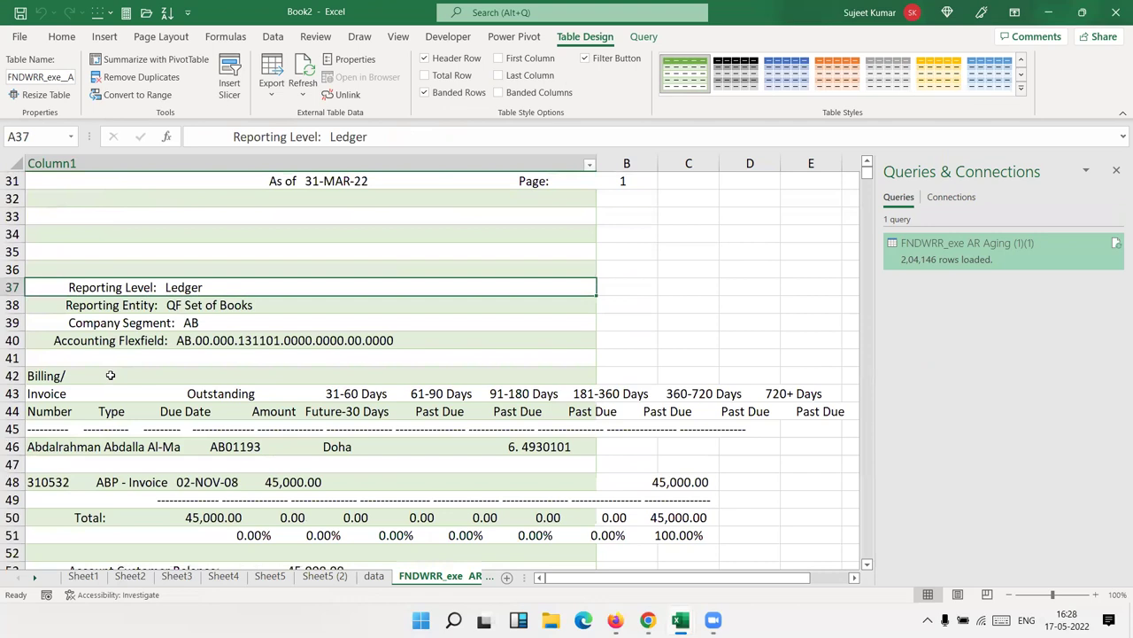
# Scroll through customer header rows, invoice lines and the Total lines in rows 126 and 135
pyautogui.click(74, 448)
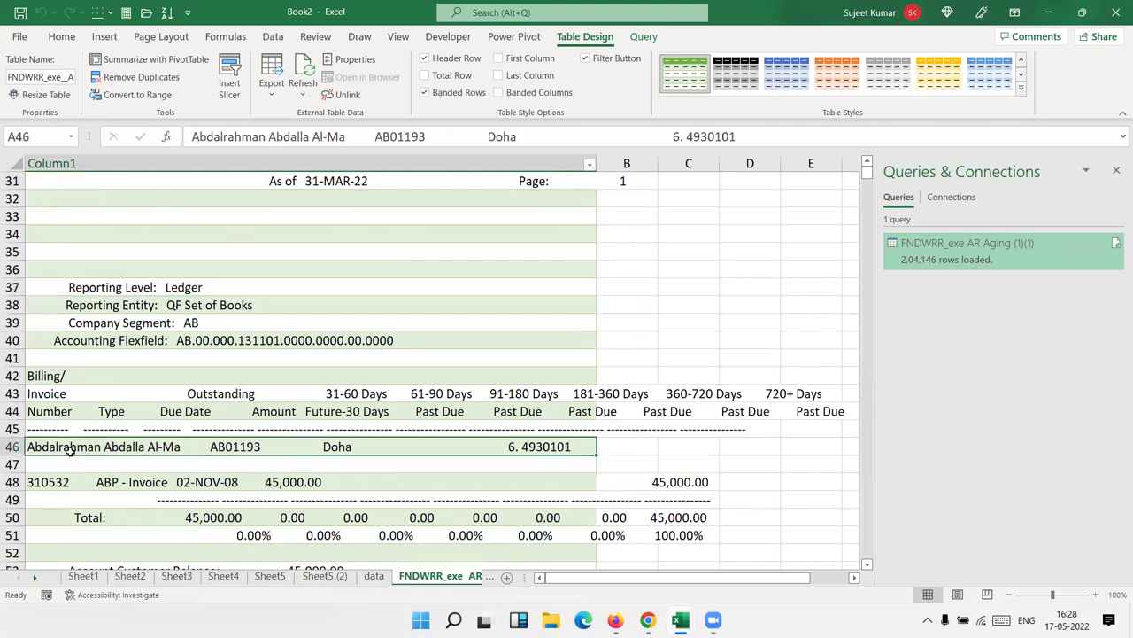
pyautogui.scroll(-3, 72, 469)
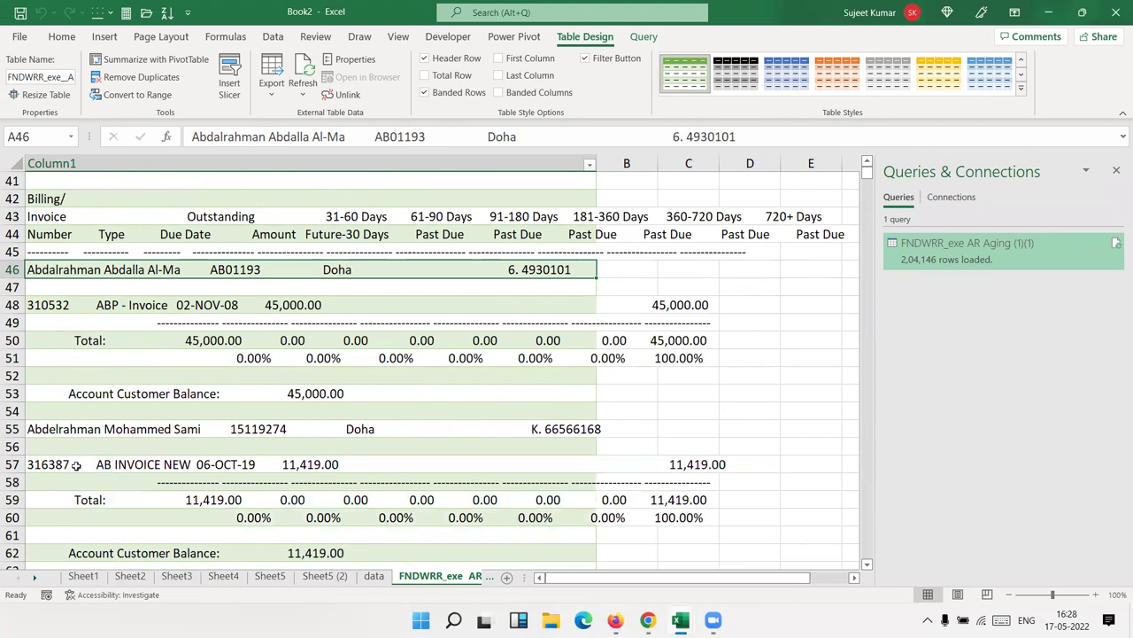
pyautogui.click(78, 431)
pyautogui.scroll(-3, 78, 431)
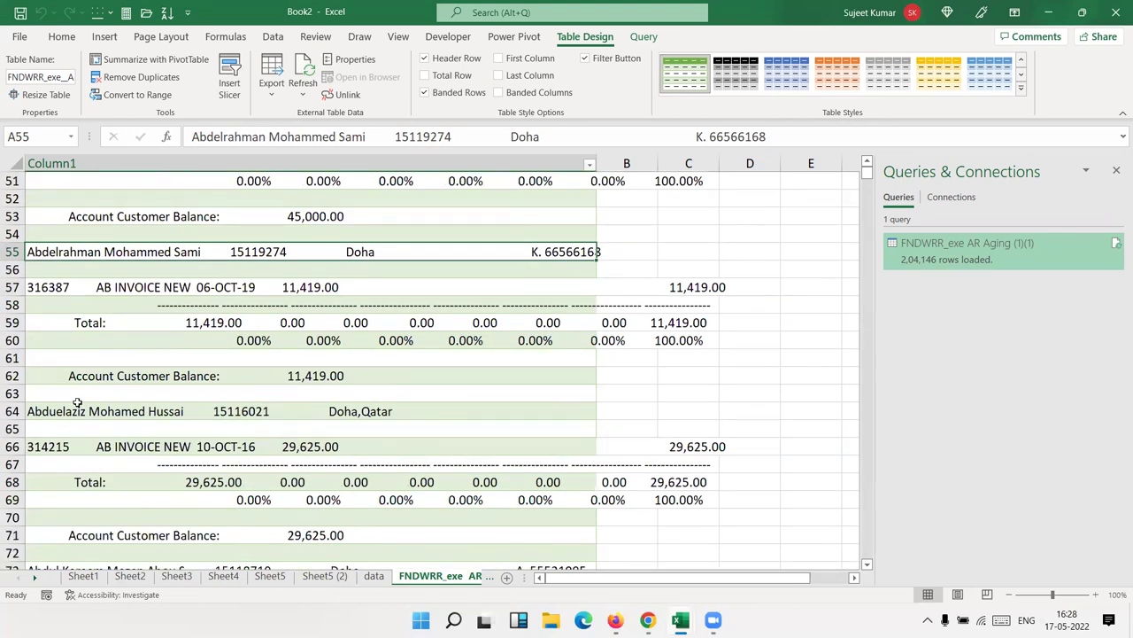
pyautogui.click(78, 411)
pyautogui.scroll(-3, 78, 411)
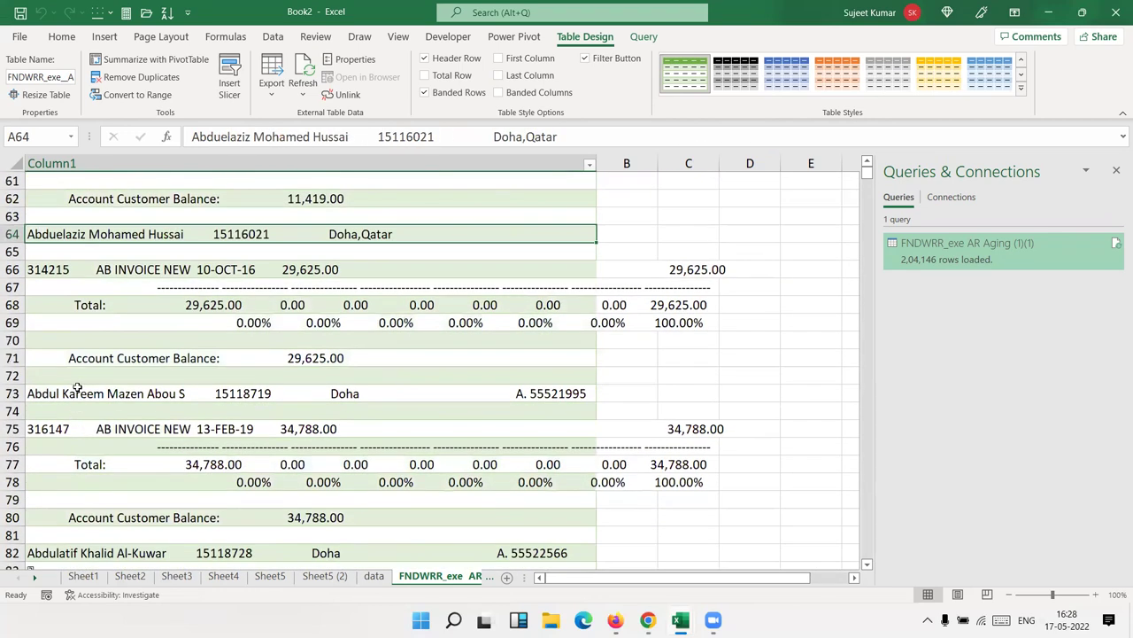
pyautogui.click(78, 390)
pyautogui.scroll(-3, 78, 404)
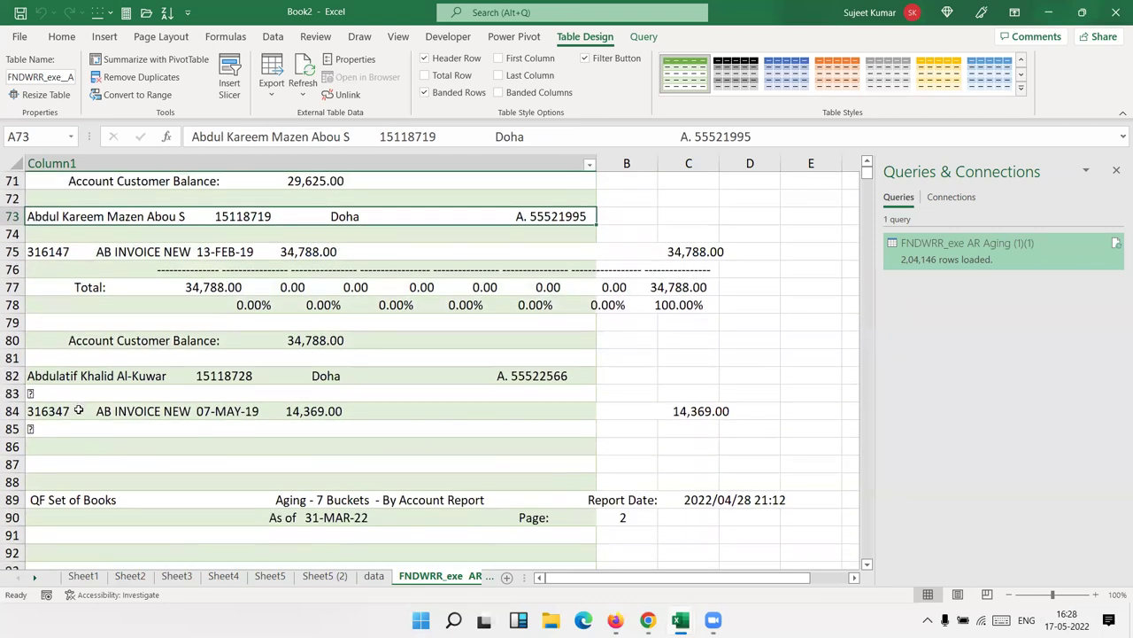
pyautogui.scroll(-3, 78, 411)
pyautogui.scroll(-3, 79, 423)
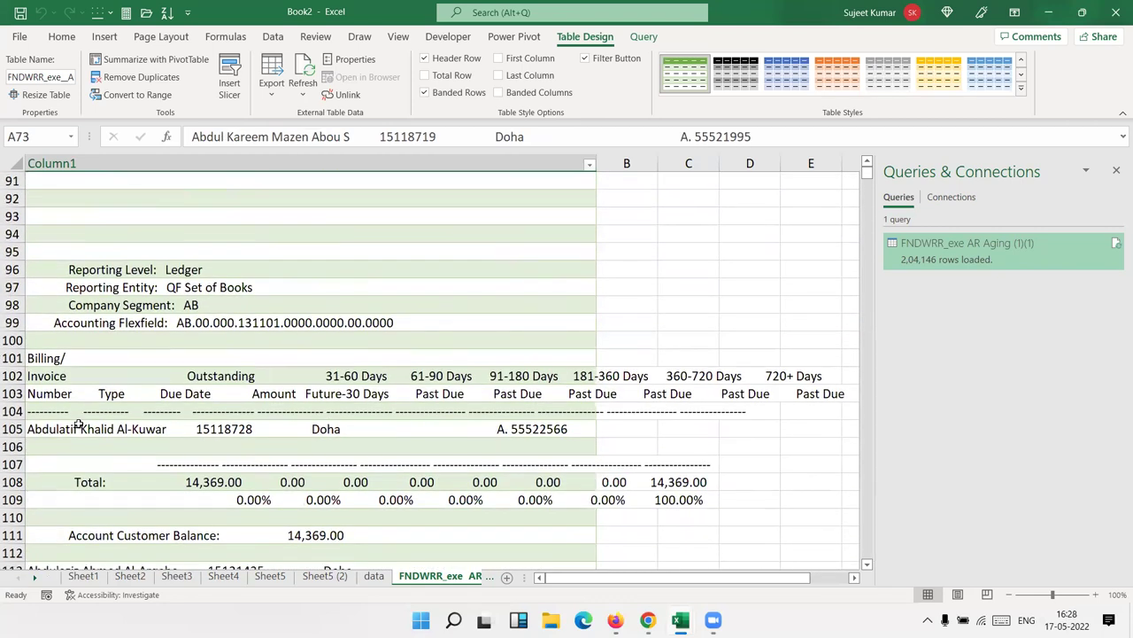
pyautogui.scroll(-3, 79, 427)
pyautogui.scroll(-3, 78, 426)
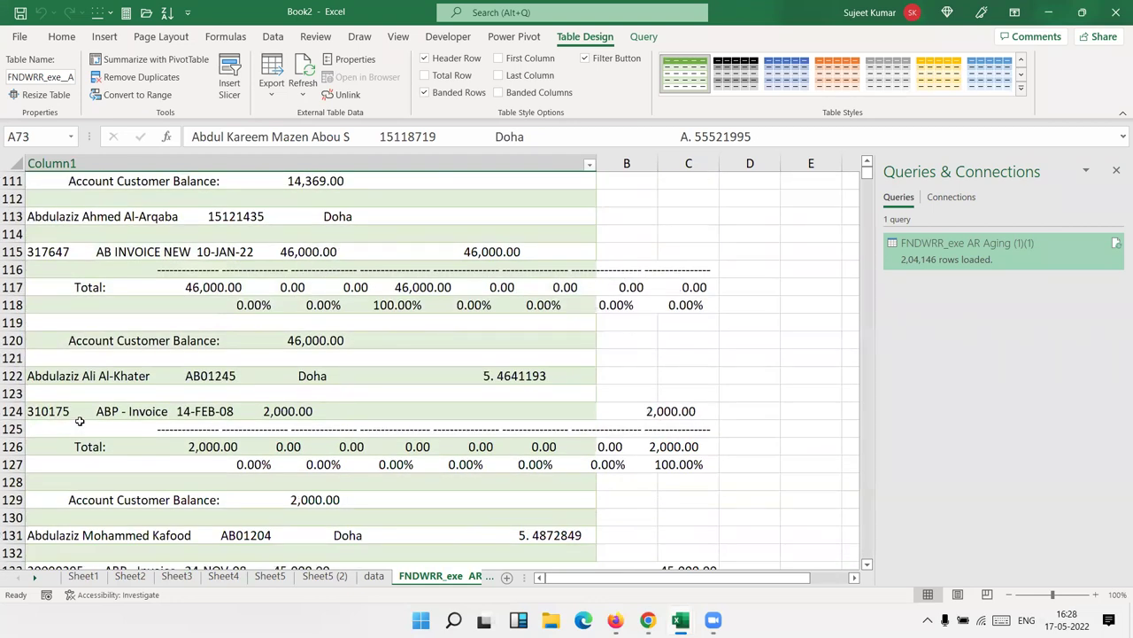
pyautogui.click(82, 422)
pyautogui.click(88, 445)
pyautogui.scroll(-3, 89, 445)
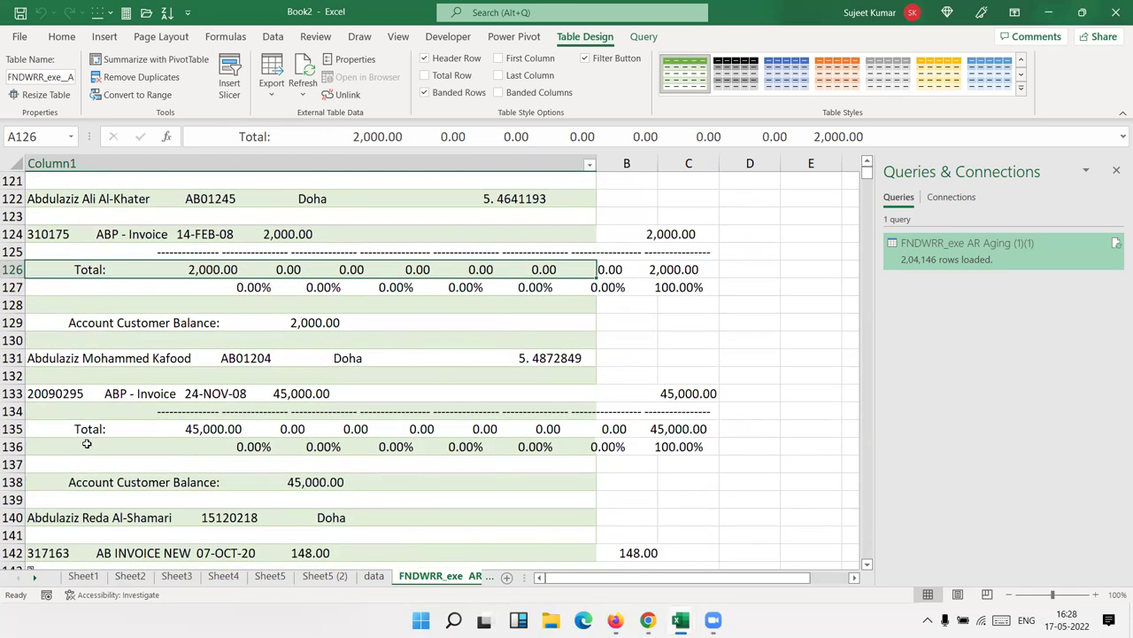
pyautogui.click(87, 430)
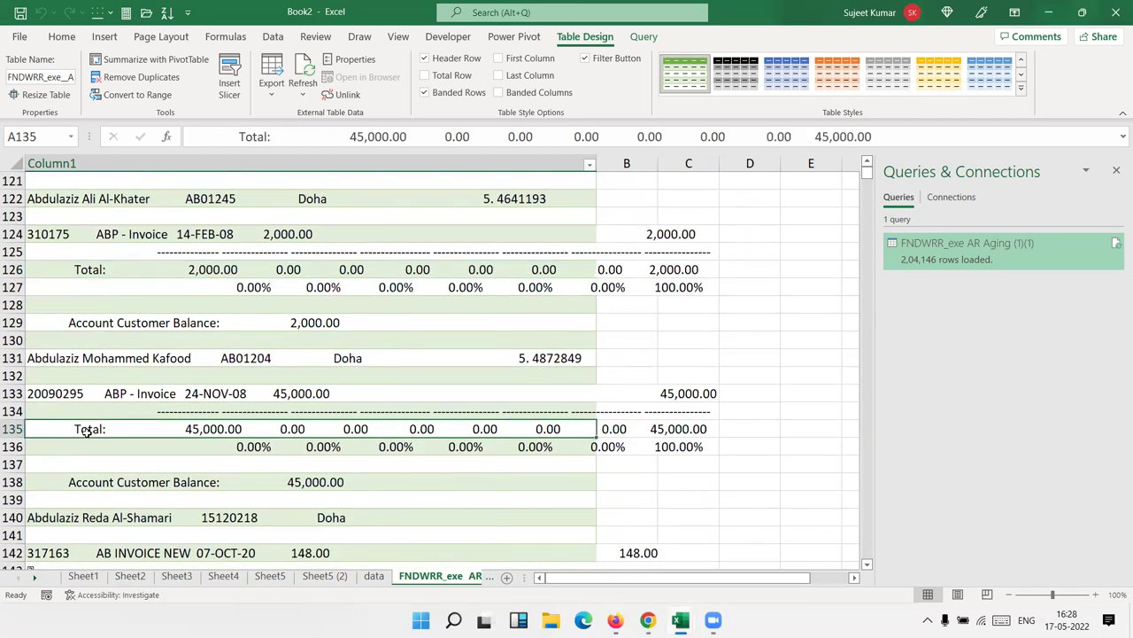
pyautogui.scroll(-7, 85, 436)
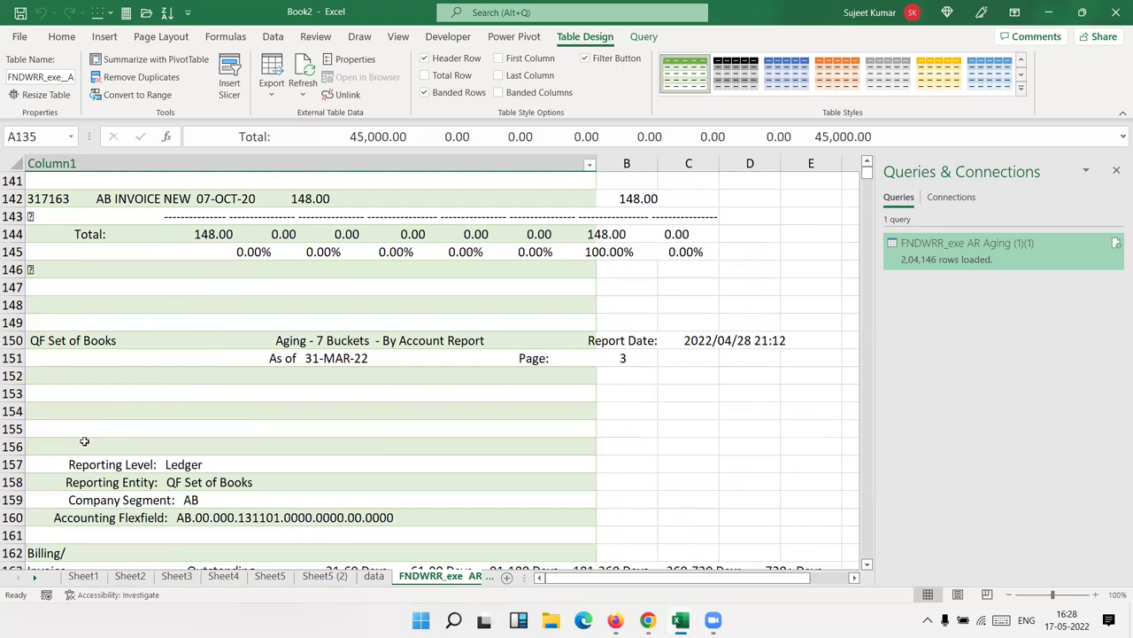
pyautogui.scroll(-3, 84, 442)
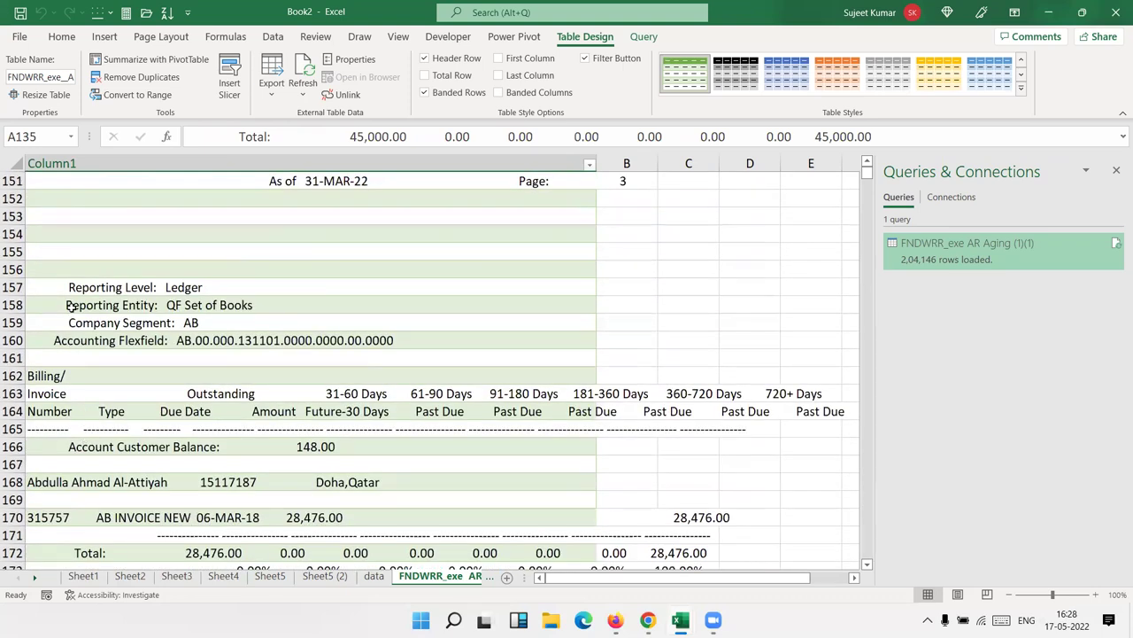
# Check page 3's Invoice headings and balance line, then select the whole Column1 table column
pyautogui.click(72, 287)
pyautogui.scroll(3, 70, 347)
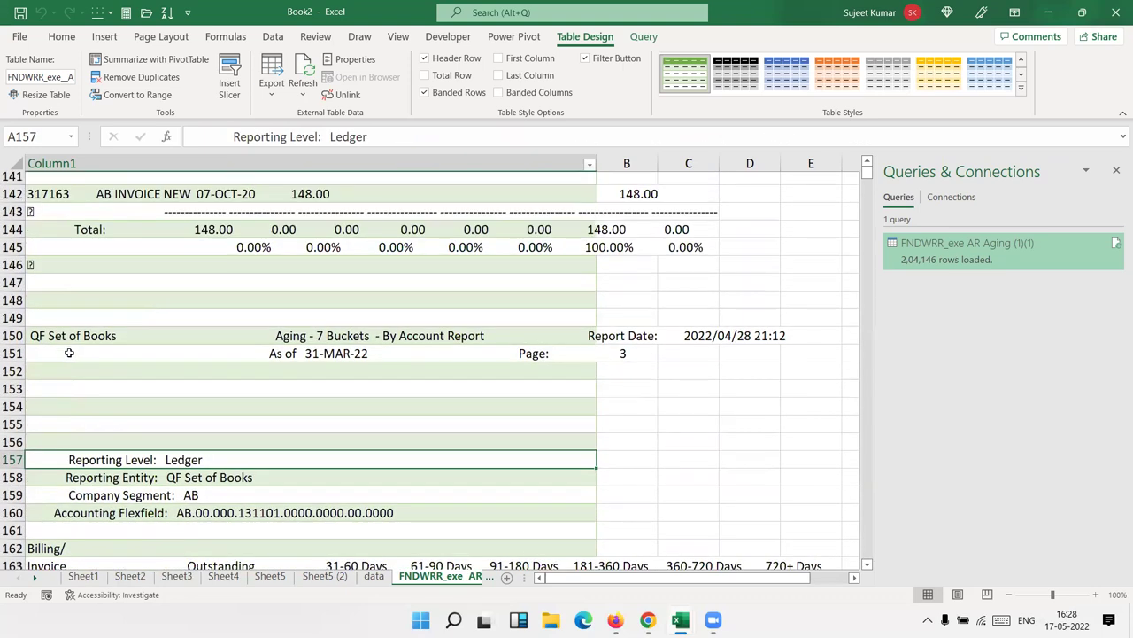
pyautogui.scroll(-3, 78, 441)
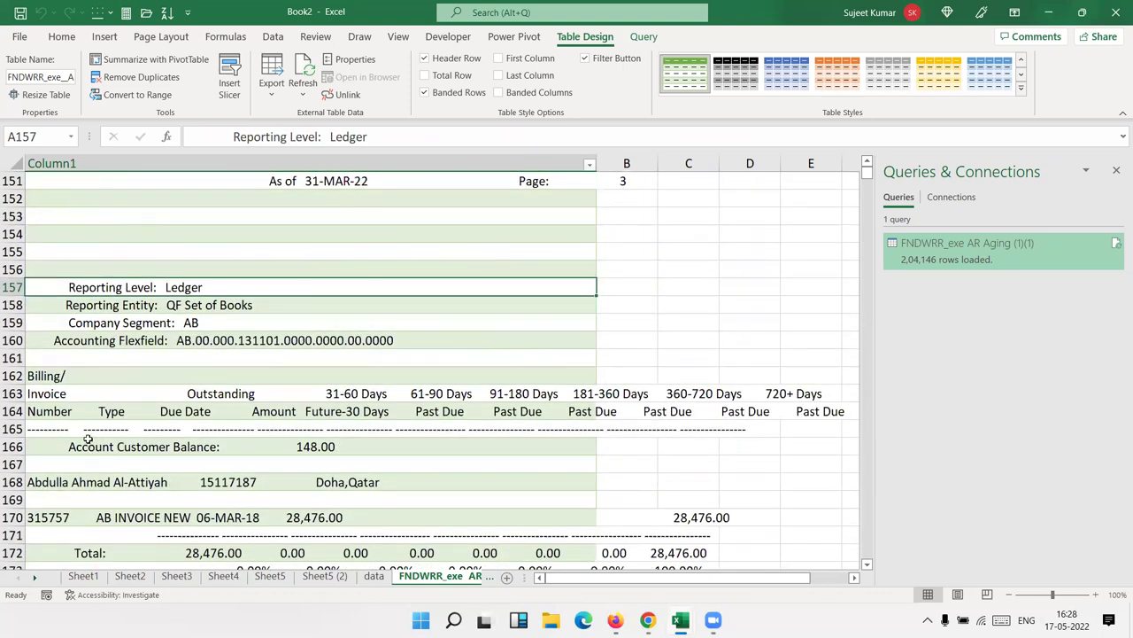
pyautogui.click(70, 391)
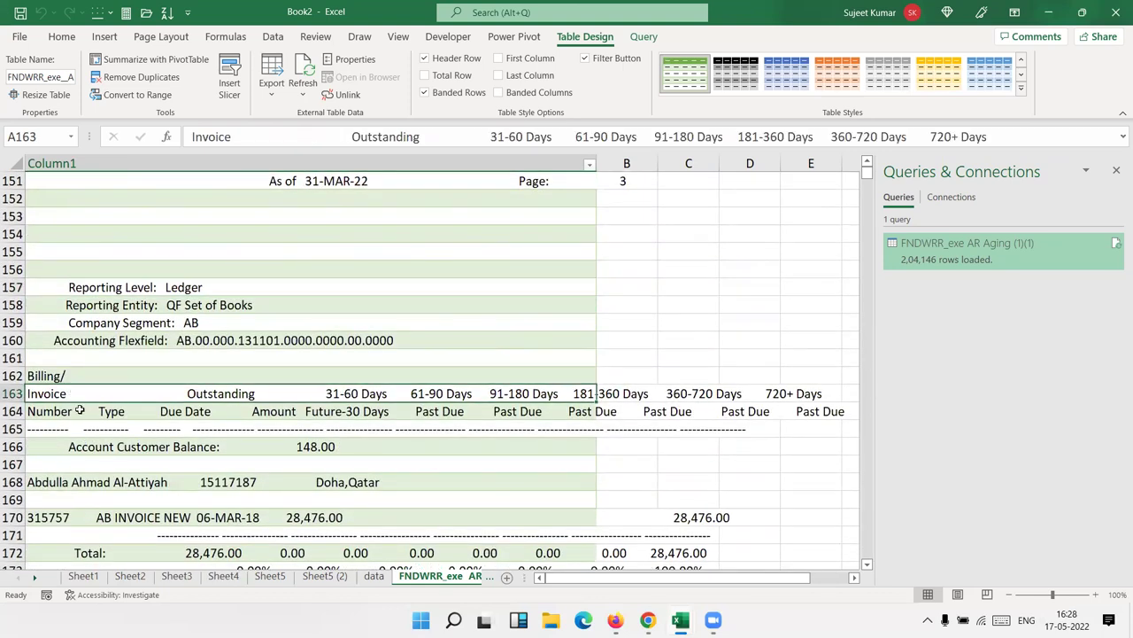
pyautogui.click(76, 411)
pyautogui.click(81, 393)
pyautogui.click(184, 449)
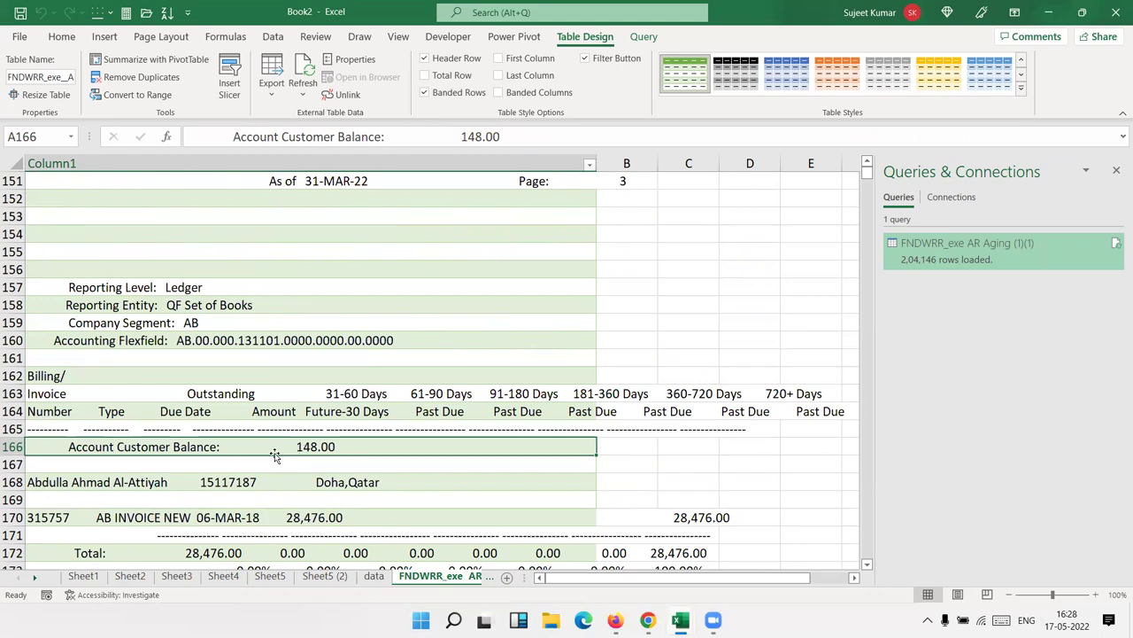
pyautogui.scroll(-3, 274, 456)
pyautogui.scroll(-4, 272, 452)
pyautogui.scroll(-2, 271, 450)
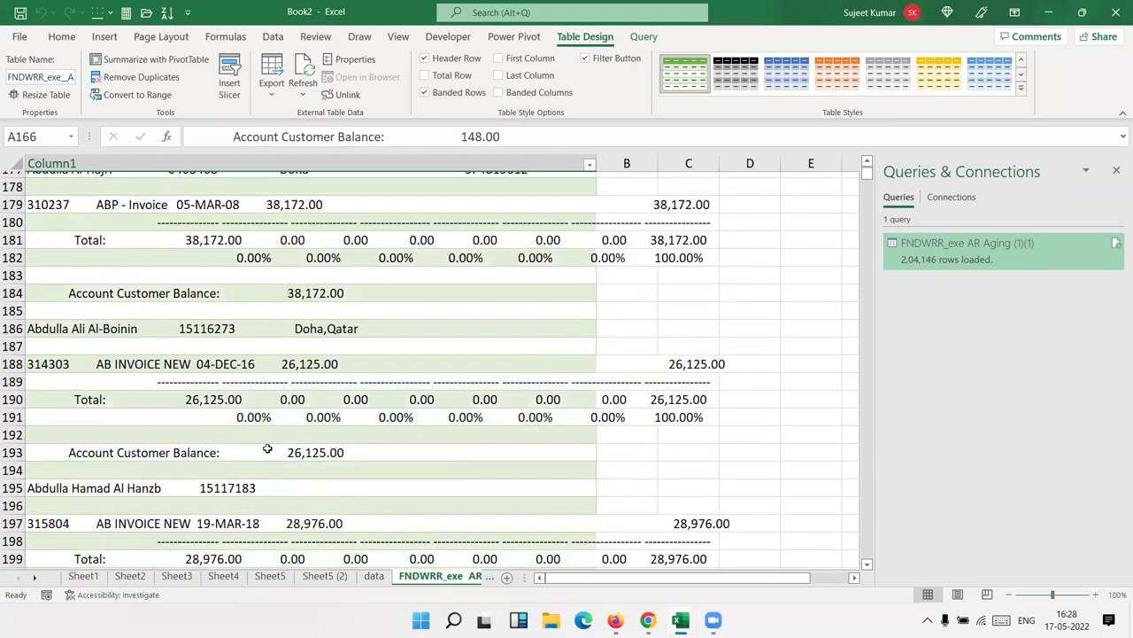
pyautogui.scroll(19, 231, 213)
pyautogui.click(215, 161)
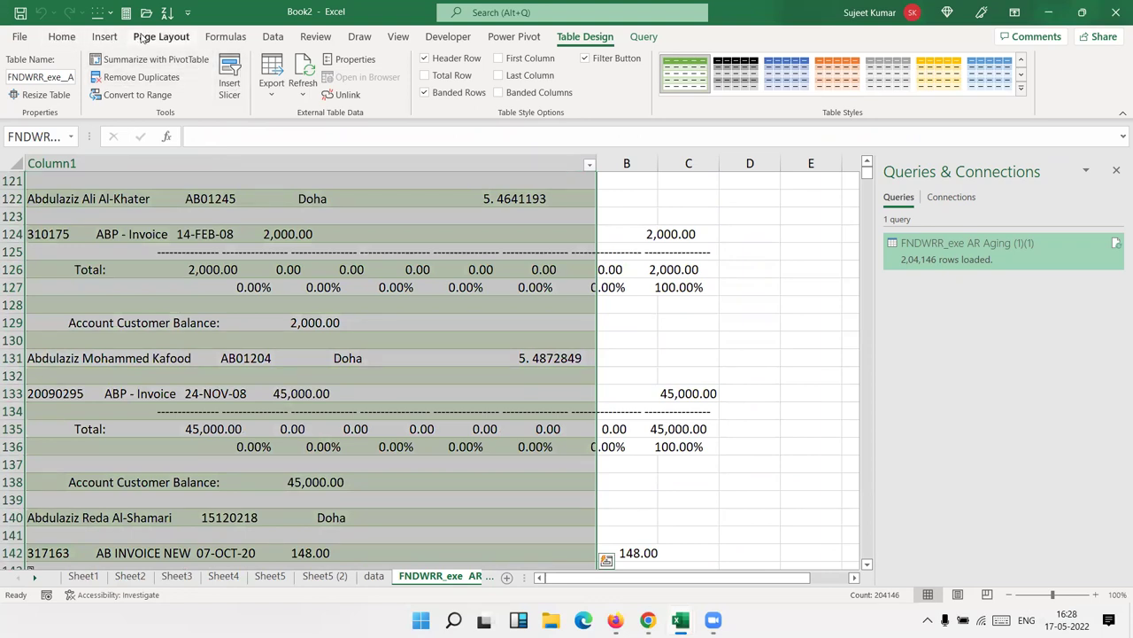
# Split Column1 with Text to Columns, delimited by spaces
pyautogui.click(272, 39)
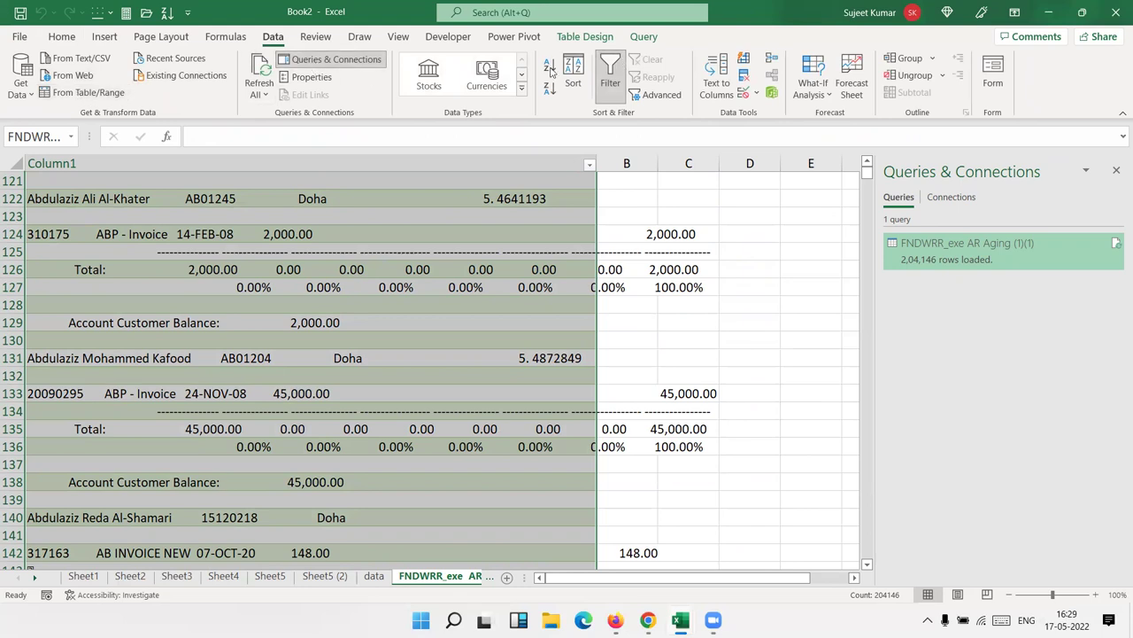
pyautogui.click(698, 88)
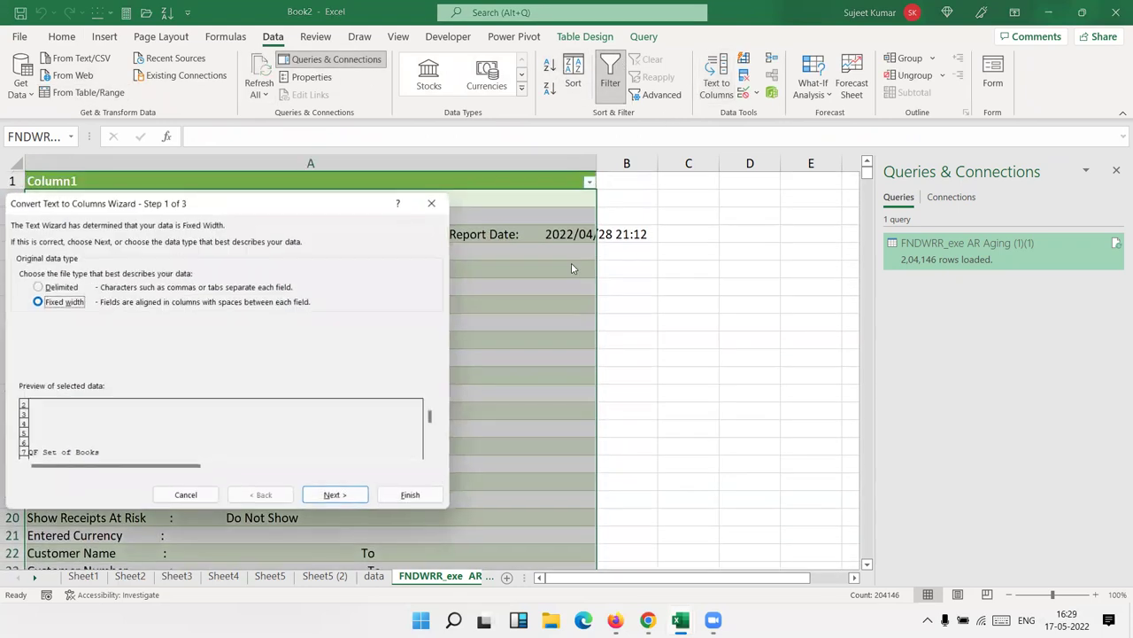
pyautogui.click(62, 288)
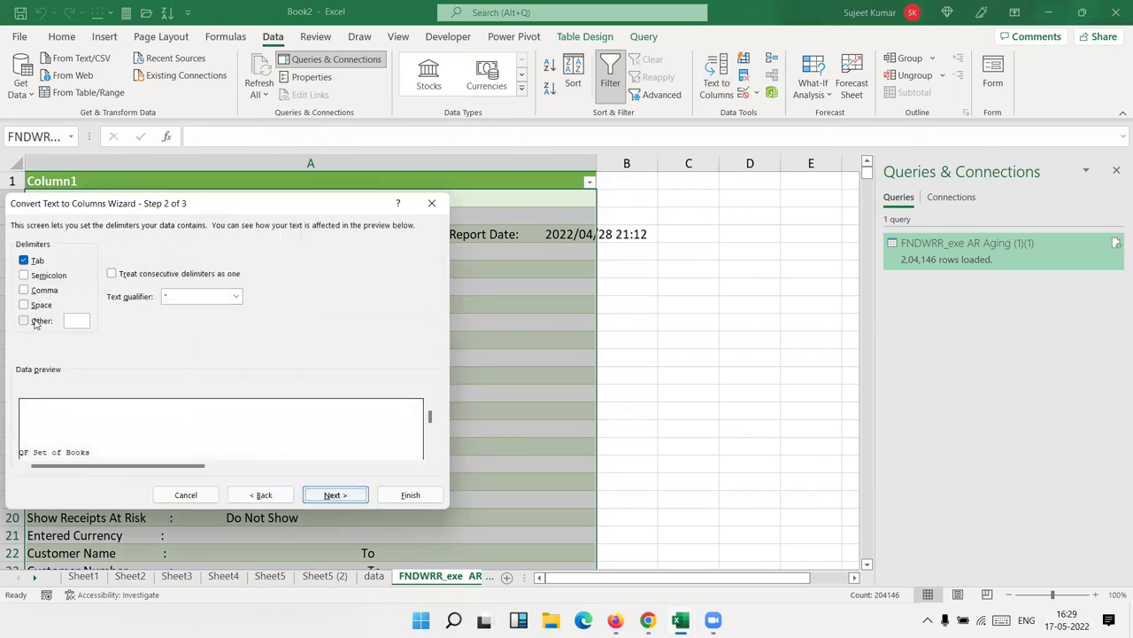
pyautogui.click(39, 305)
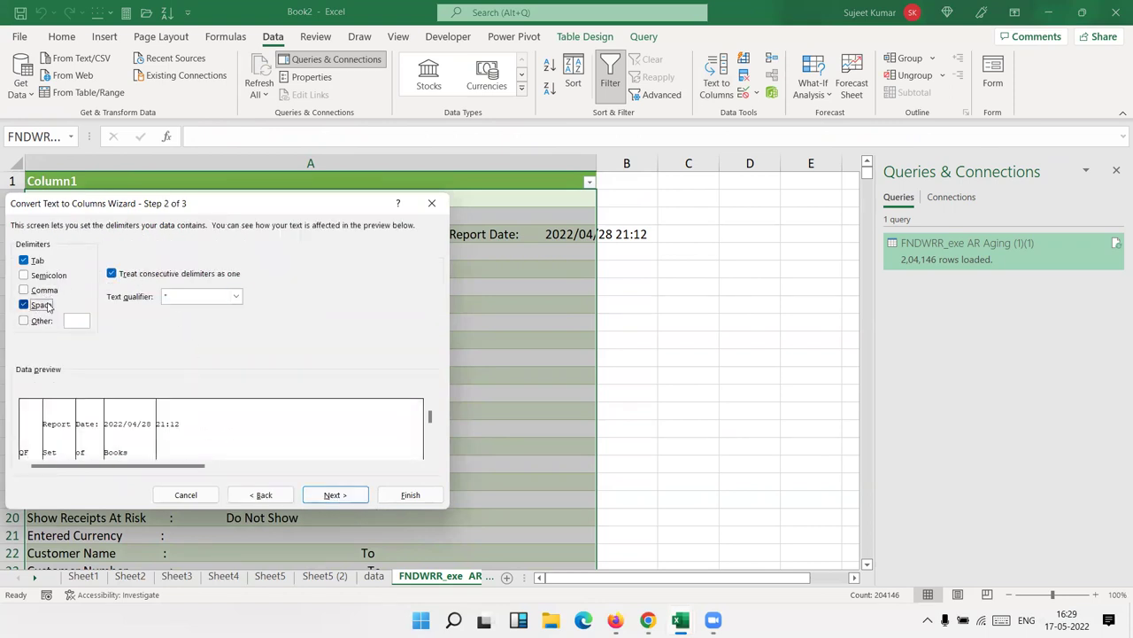
pyautogui.click(335, 494)
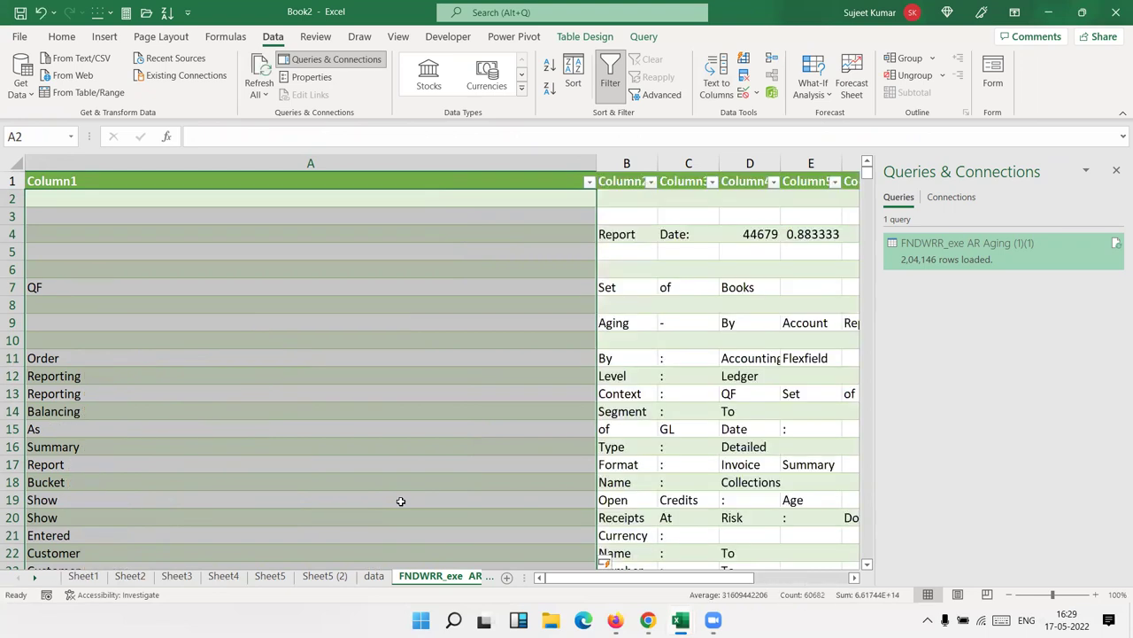
# Check the split results in rows 10 and 12, then close the workbook without saving
pyautogui.click(354, 375)
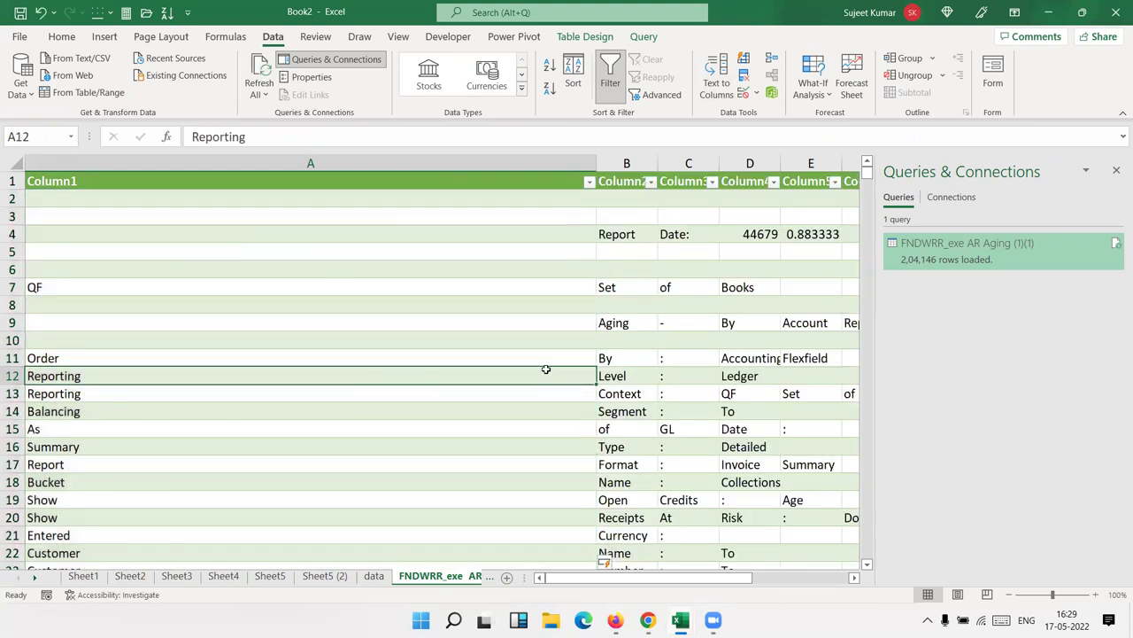
pyautogui.click(324, 333)
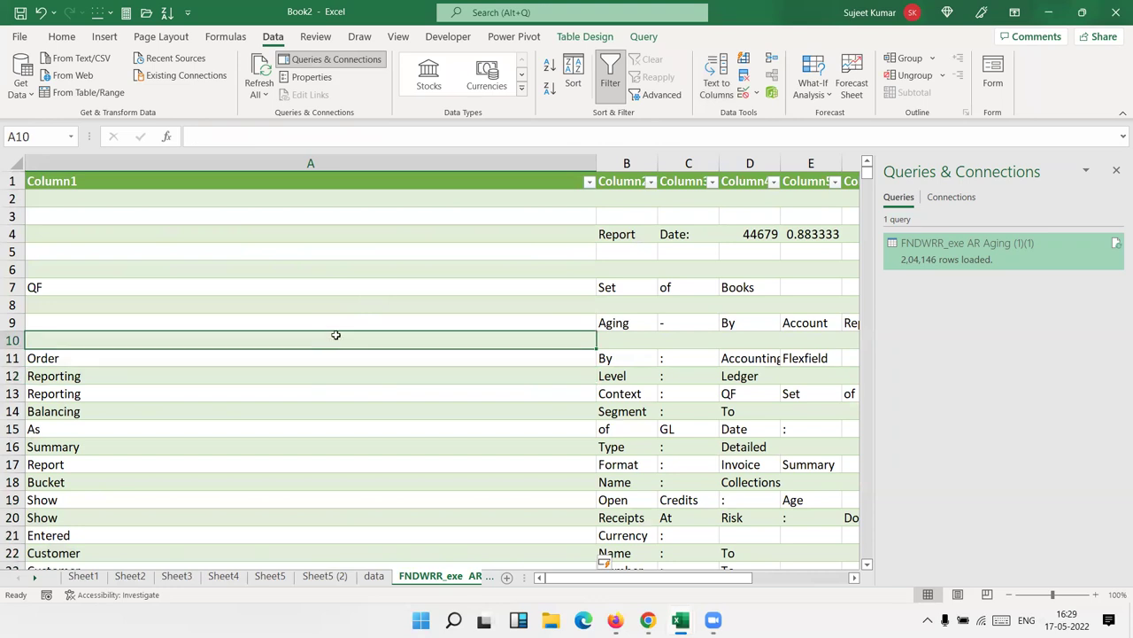
pyautogui.scroll(-2, 416, 355)
pyautogui.scroll(-5, 416, 372)
pyautogui.scroll(-3, 416, 376)
pyautogui.scroll(-7, 414, 375)
pyautogui.scroll(-6, 415, 377)
pyautogui.scroll(-1, 414, 381)
pyautogui.scroll(-10, 414, 381)
pyautogui.scroll(-6, 415, 381)
pyautogui.scroll(-1, 414, 380)
pyautogui.scroll(-1, 414, 381)
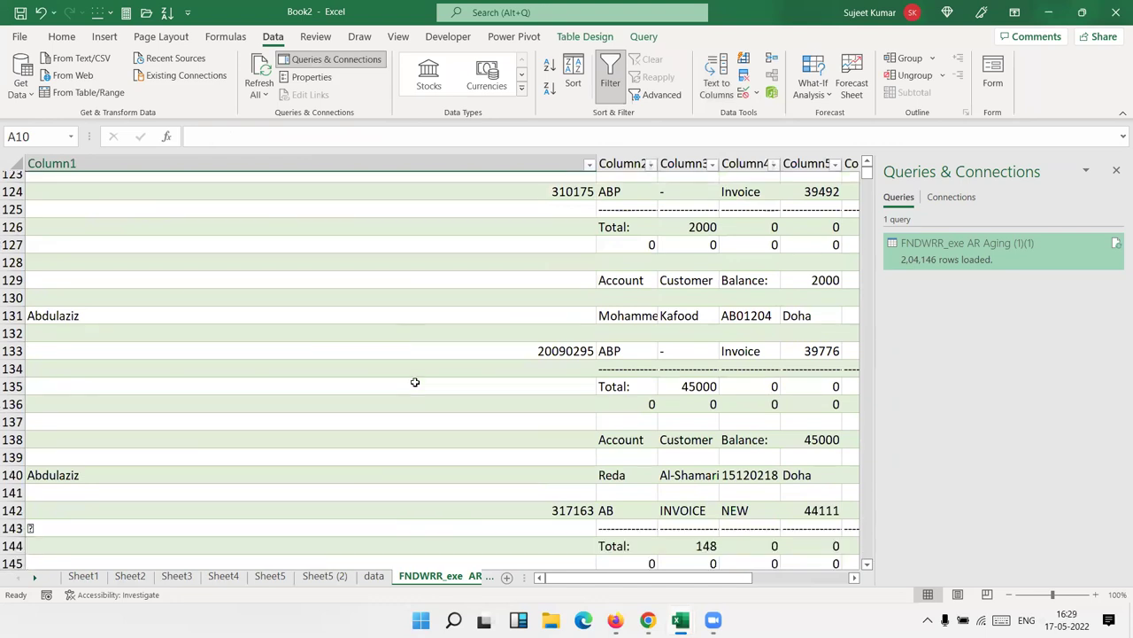
pyautogui.scroll(-3, 413, 382)
pyautogui.click(1116, 12)
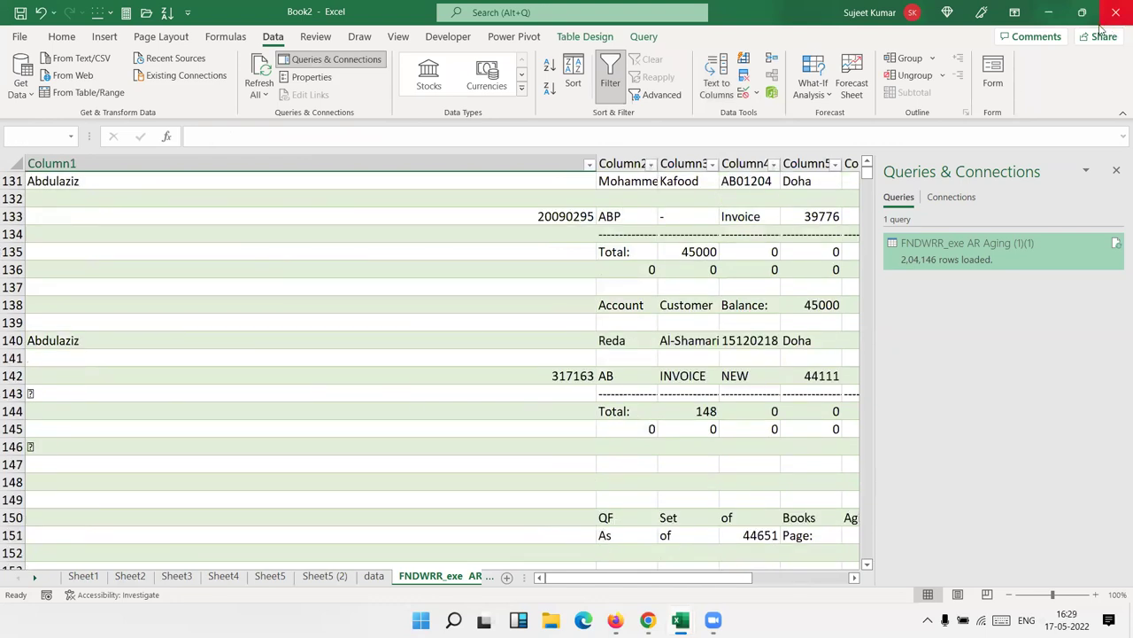
# Close the old workbook with Don't Save and launch Excel from Windows search
pyautogui.click(622, 388)
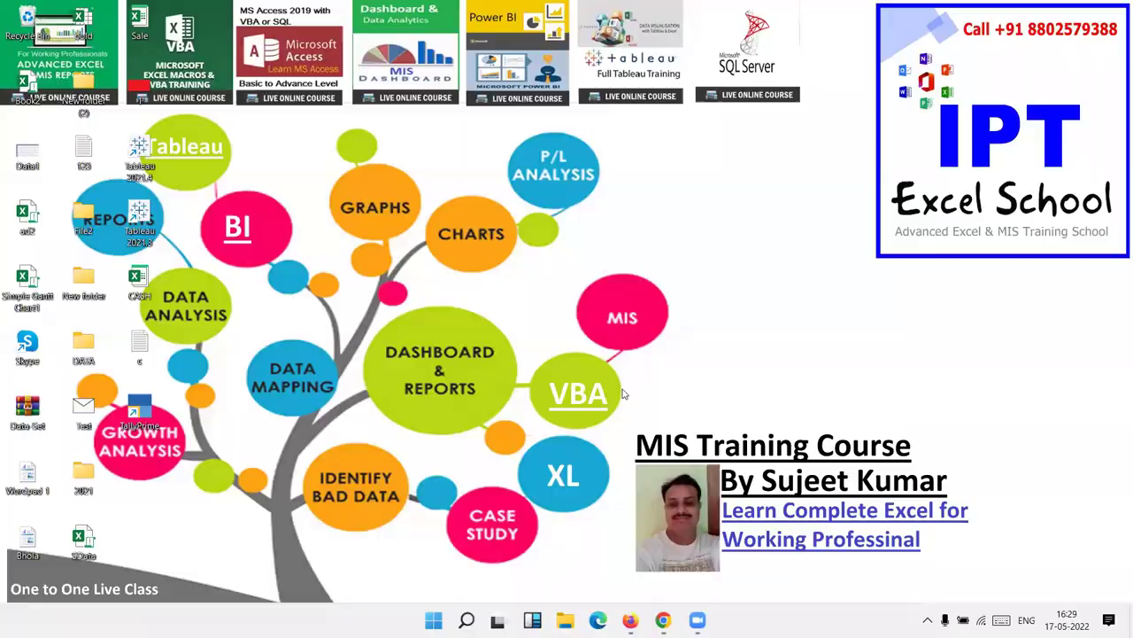
pyautogui.press('super')
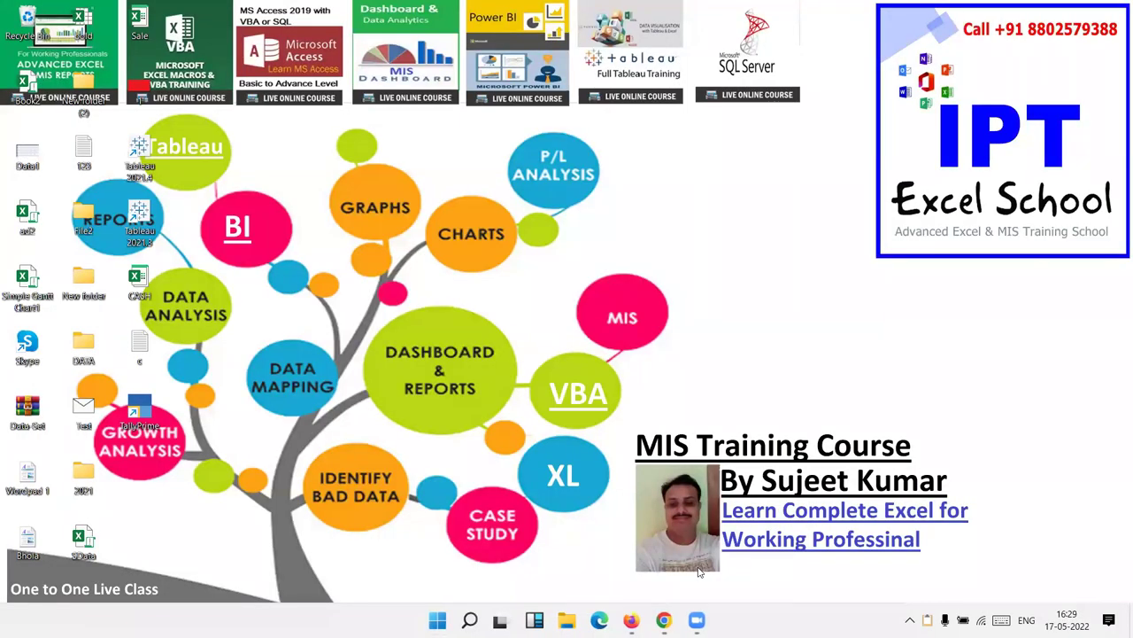
pyautogui.write('exc')
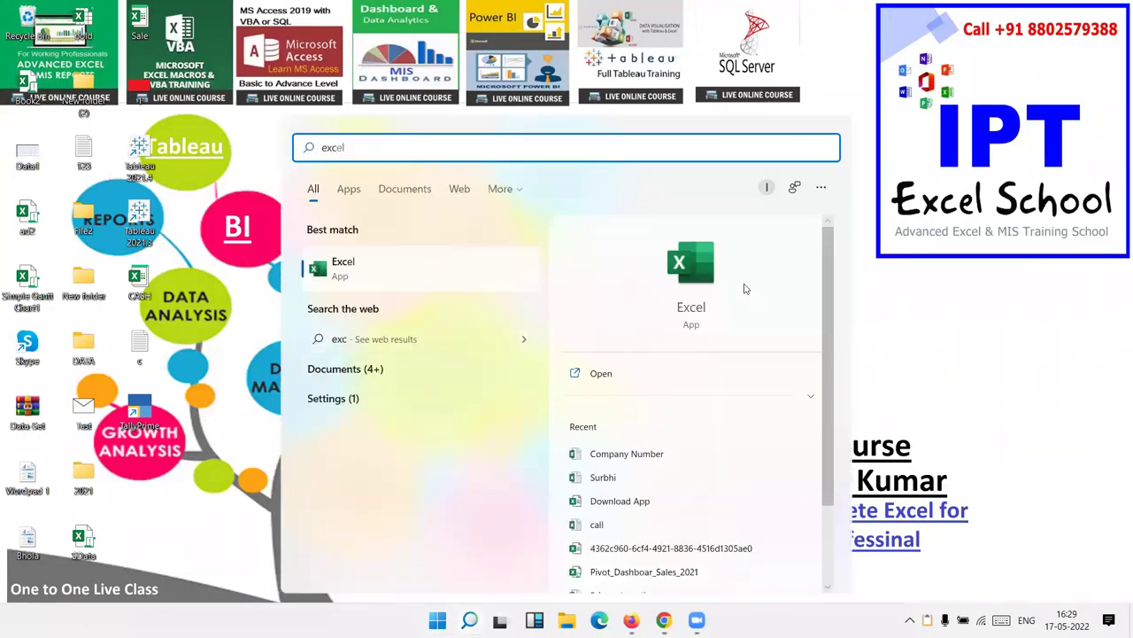
pyautogui.click(710, 279)
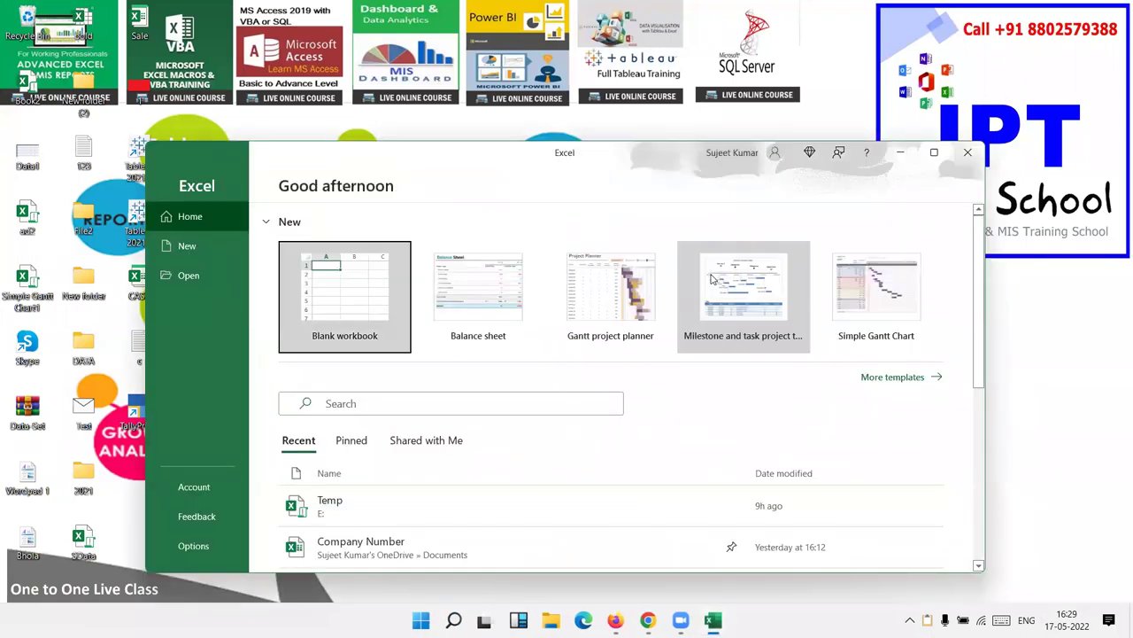
# Start a maximized blank workbook, Book1, with A1 as the active cell
pyautogui.click(330, 323)
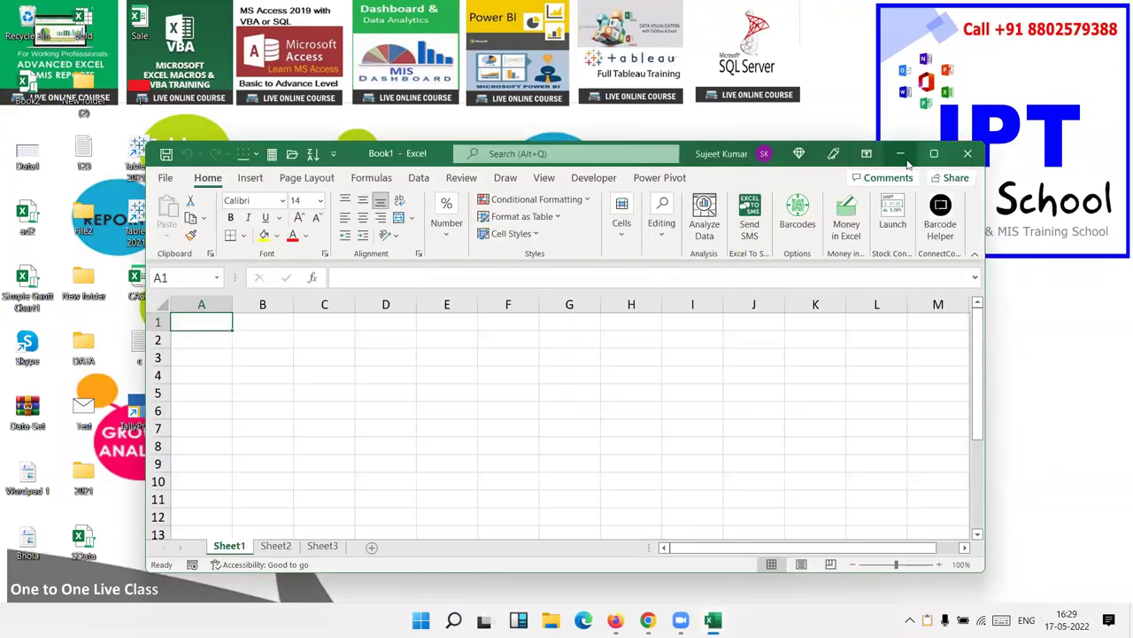
pyautogui.click(932, 154)
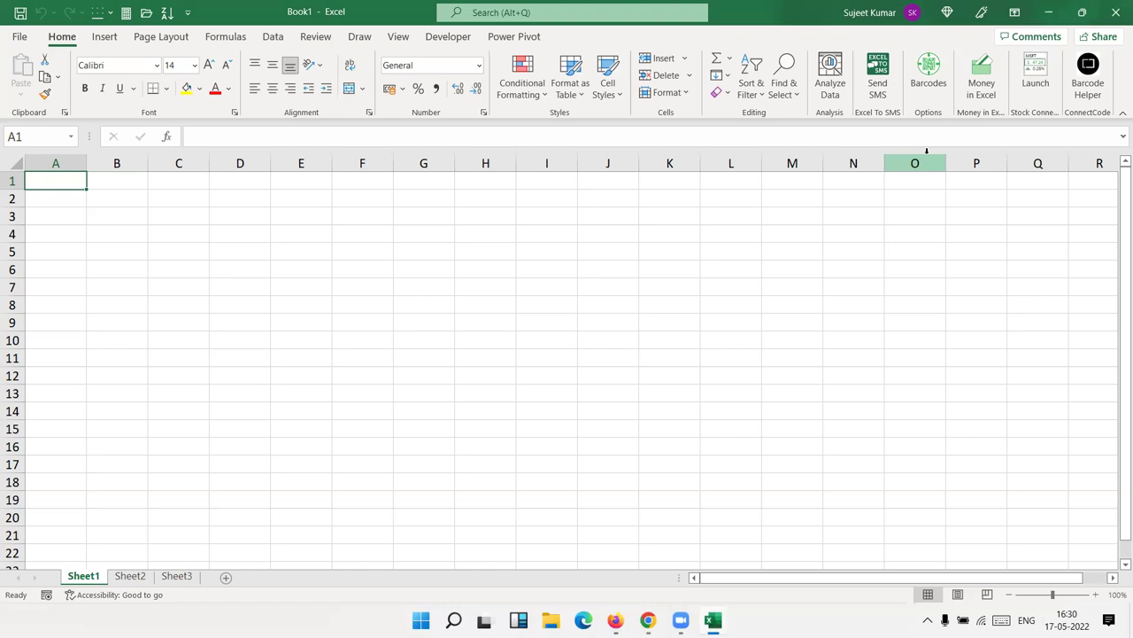
pyautogui.press('Right')
pyautogui.press('Right')
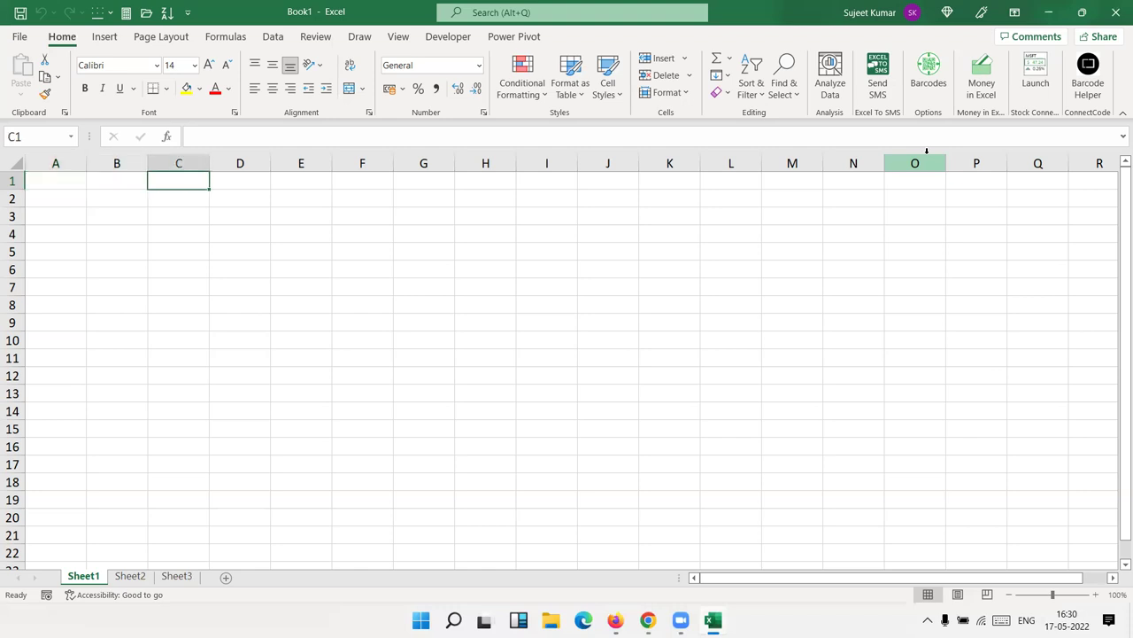
pyautogui.press('Left')
pyautogui.press('Left')
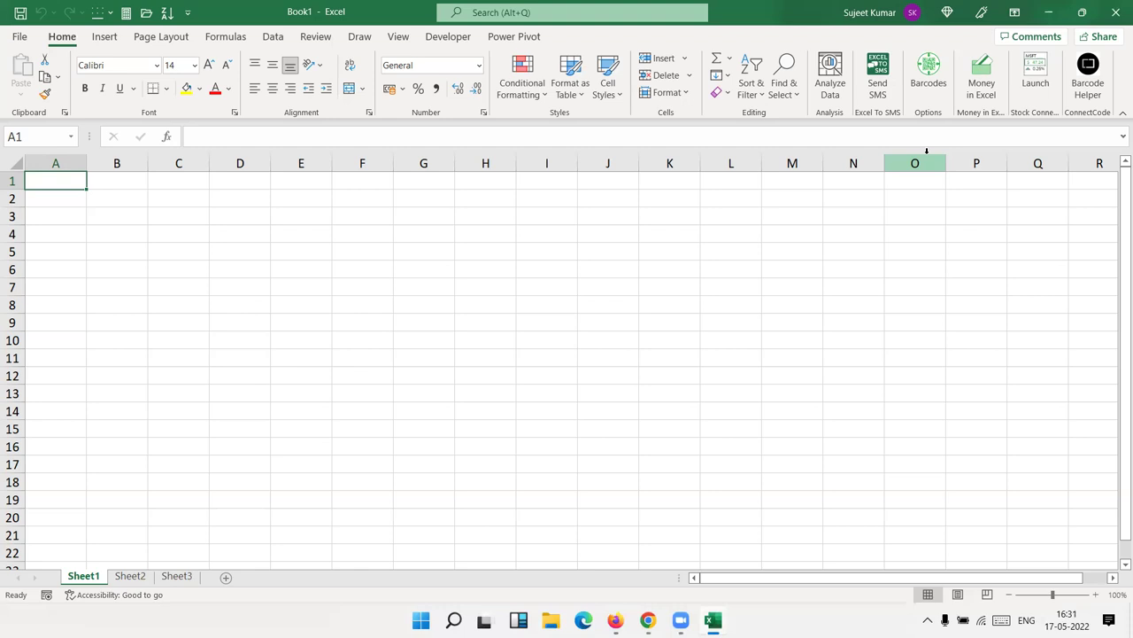
# In Chrome, Google 'post free classified ads list' and open the first result
pyautogui.click(648, 620)
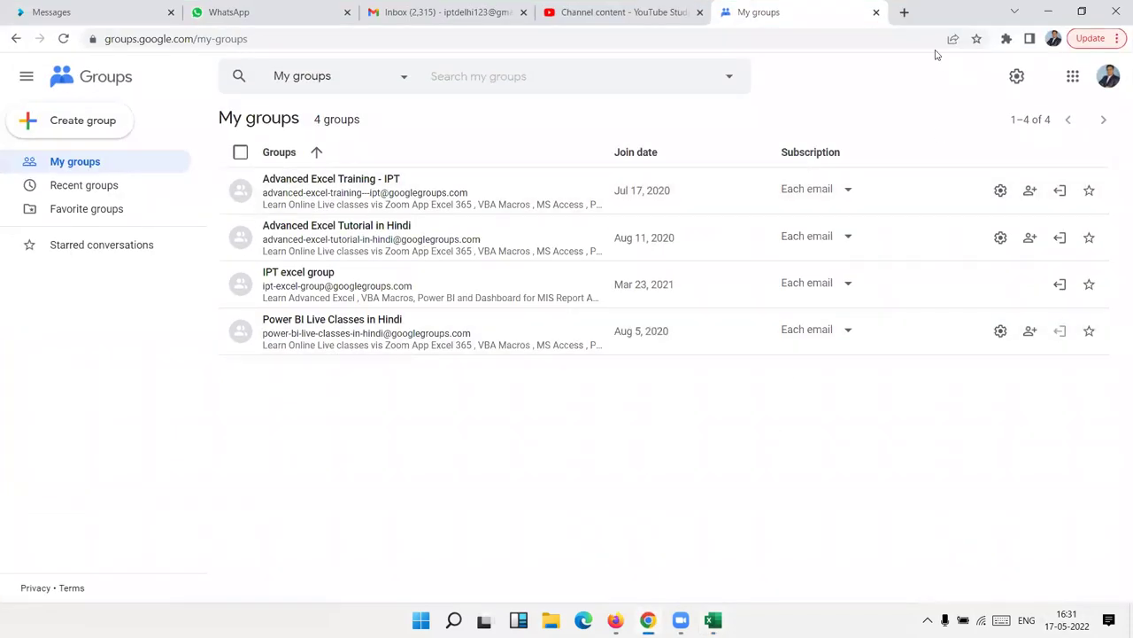
pyautogui.click(905, 14)
pyautogui.write('google.com')
pyautogui.press('Return')
pyautogui.write('po')
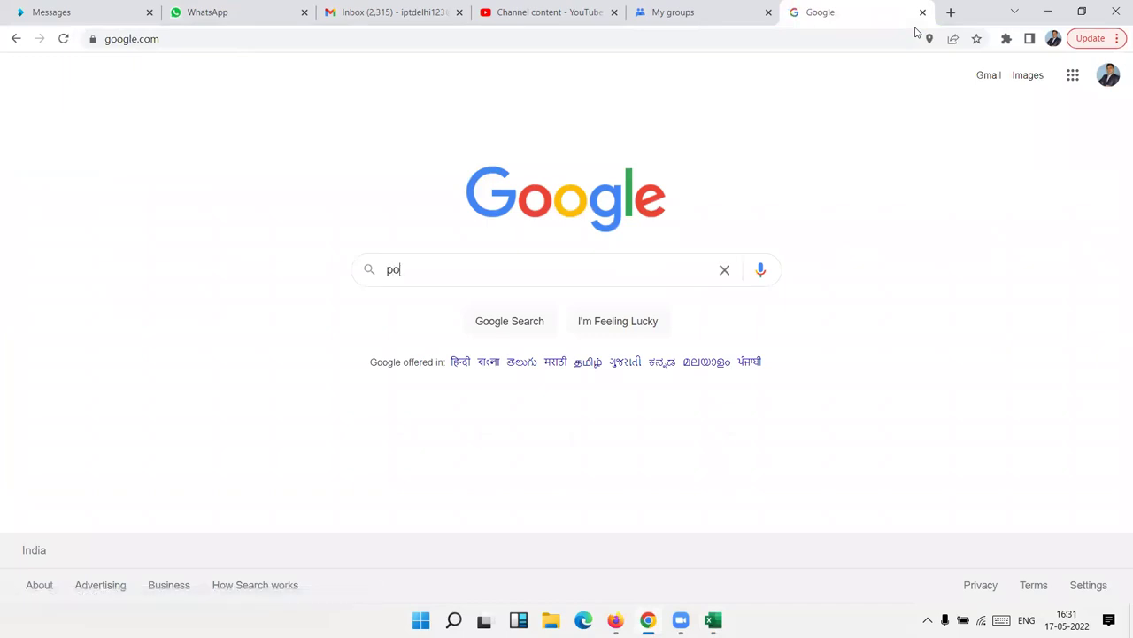
pyautogui.write('st')
pyautogui.press('BackSpace')
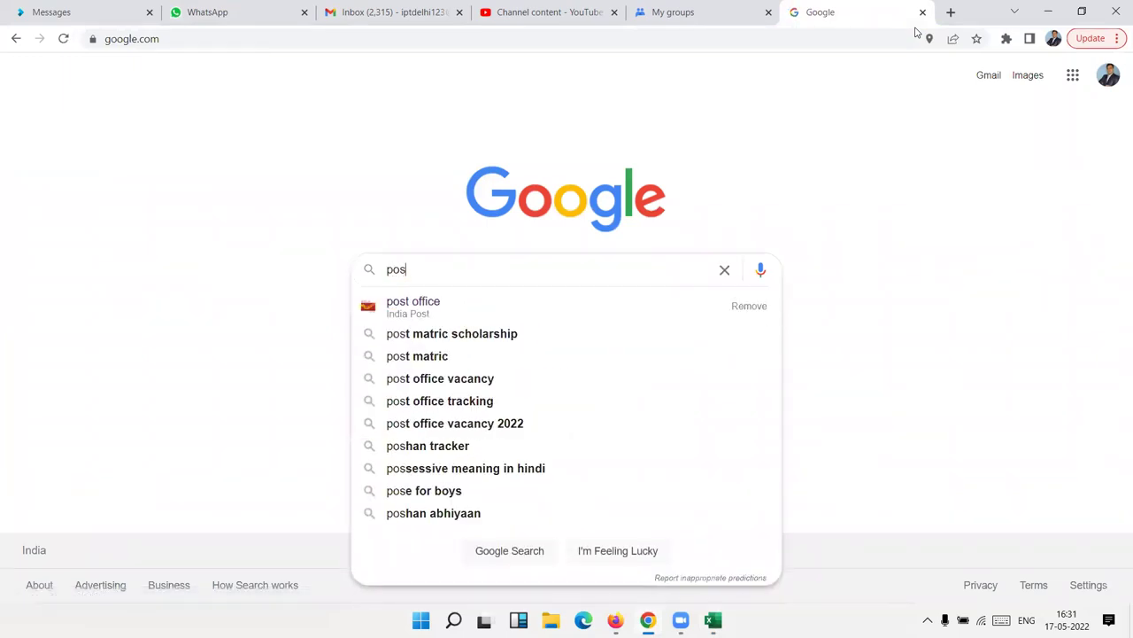
pyautogui.write('t')
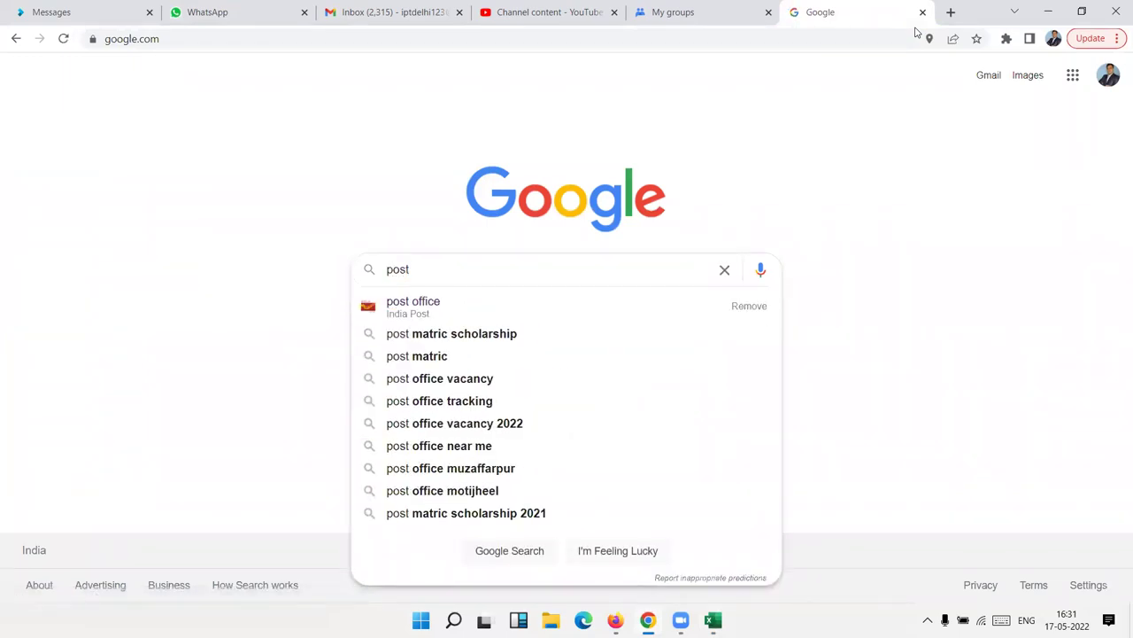
pyautogui.write(' free')
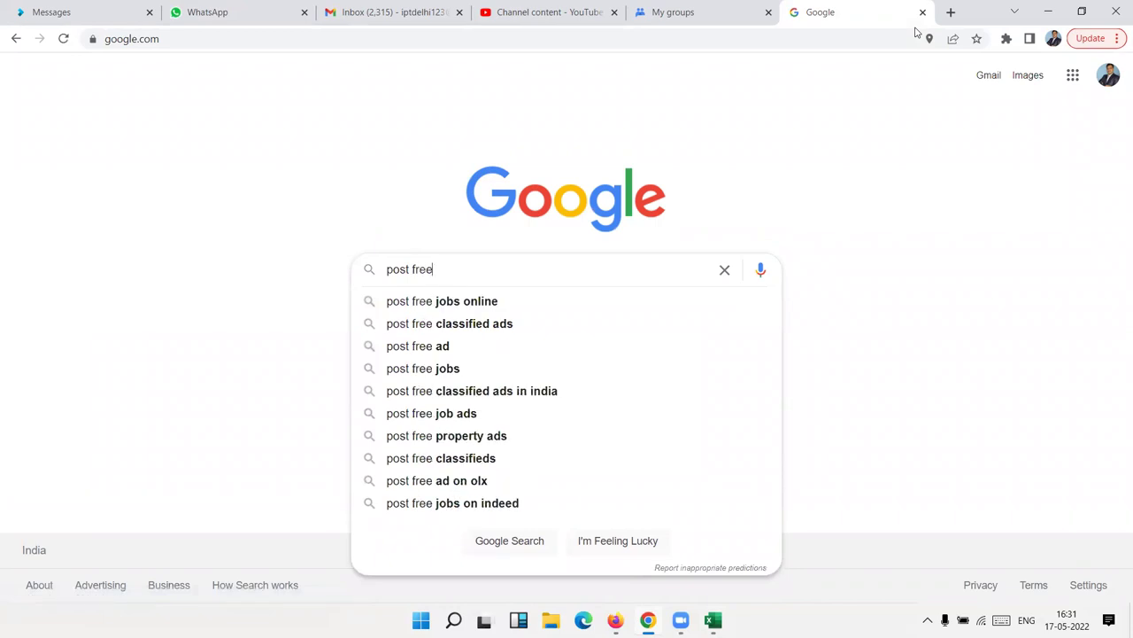
pyautogui.press('Down')
pyautogui.press('Down')
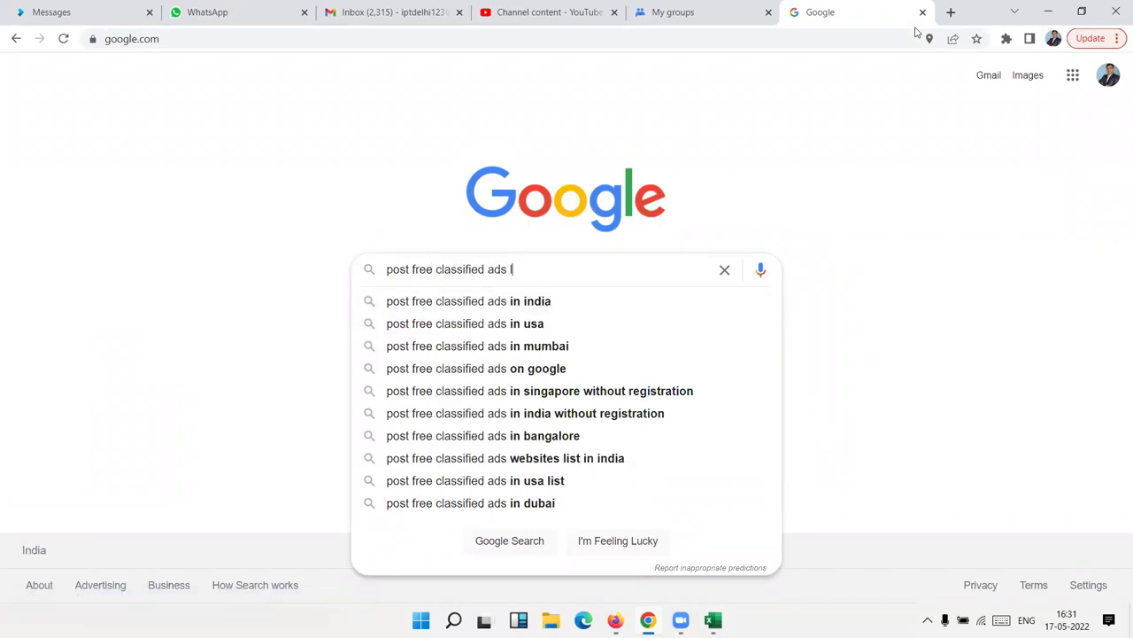
pyautogui.write('list')
pyautogui.press('Return')
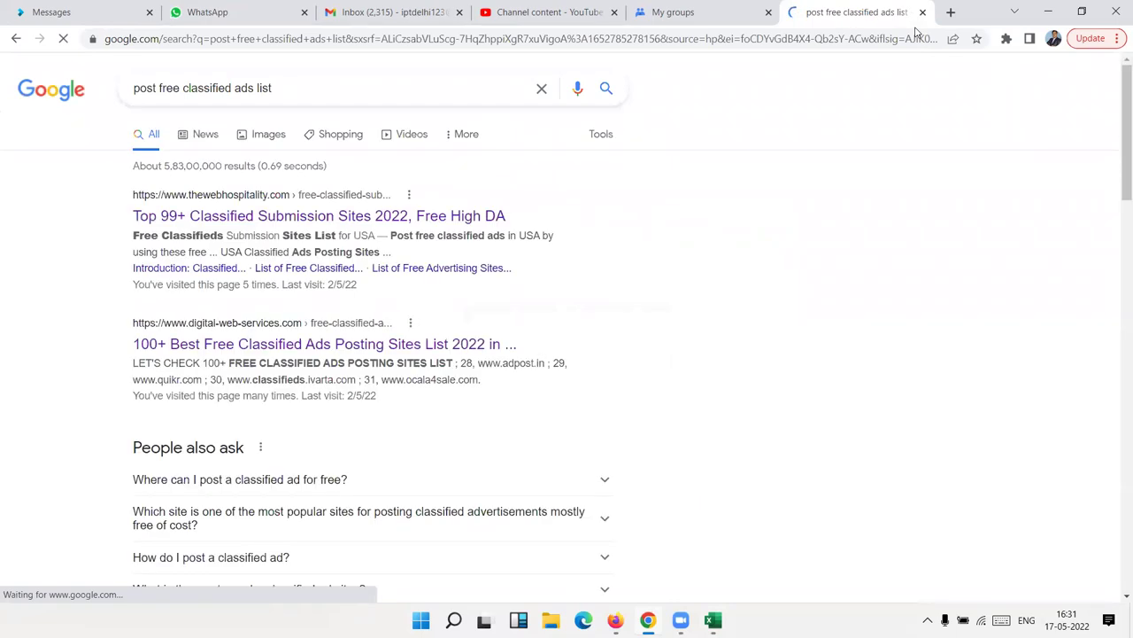
pyautogui.click(405, 226)
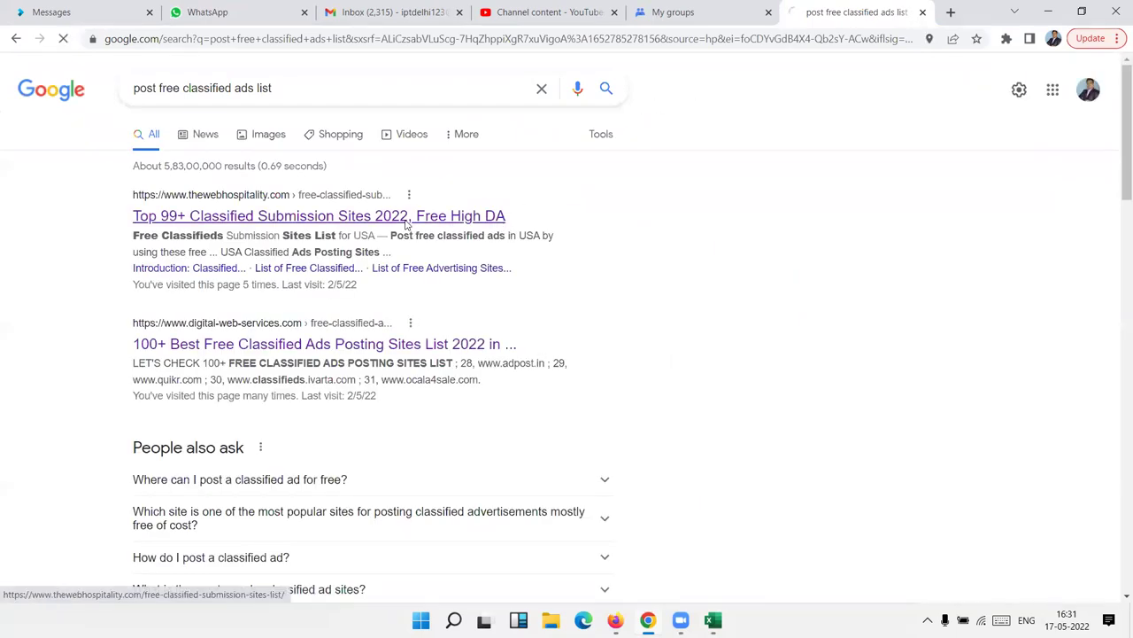
# Copy the classified sites table and paste it into A1 of Book1's Sheet1
pyautogui.scroll(-2, 457, 322)
pyautogui.scroll(-3, 434, 310)
pyautogui.scroll(-3, 407, 295)
pyautogui.scroll(-3, 408, 295)
pyautogui.scroll(-1, 404, 294)
pyautogui.scroll(-2, 404, 294)
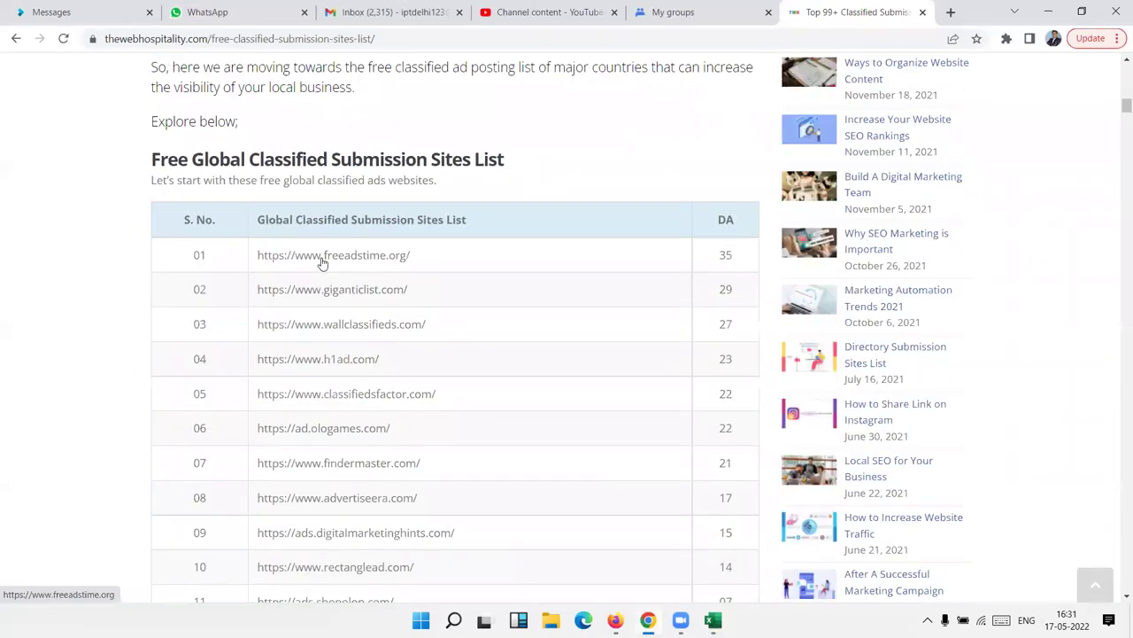
pyautogui.moveTo(193, 256)
pyautogui.mouseDown()
pyautogui.moveTo(221, 447)
pyautogui.moveTo(248, 461)
pyautogui.moveTo(726, 368)
pyautogui.mouseUp()
pyautogui.hotkey('ctrl', 'c')
pyautogui.hotkey('alt', 'Tab')
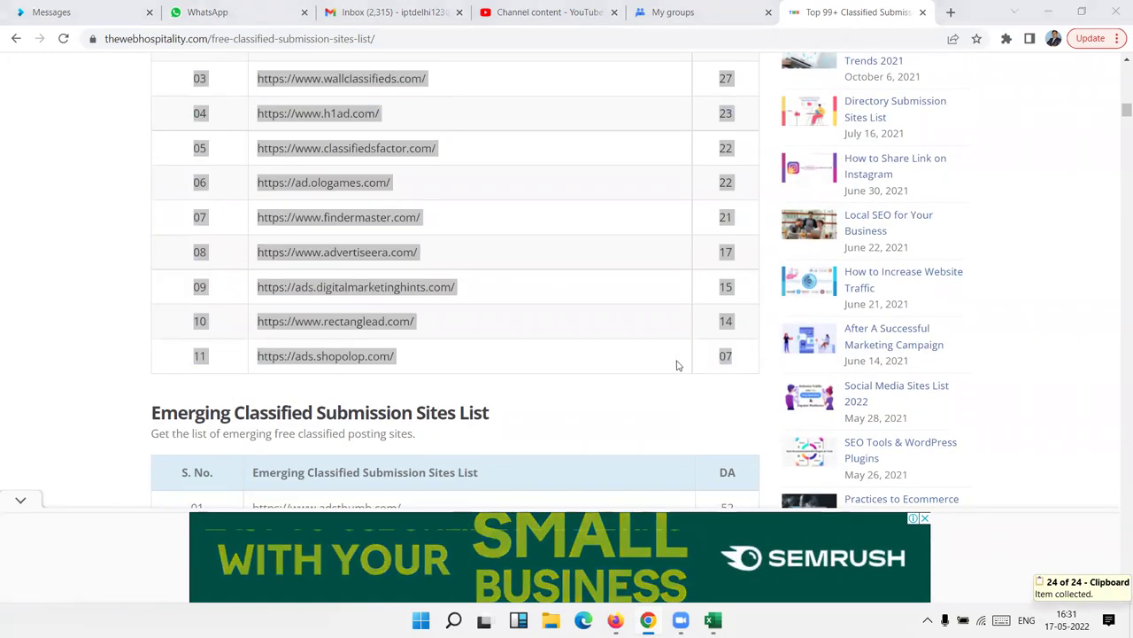
pyautogui.hotkey('ctrl', 'v')
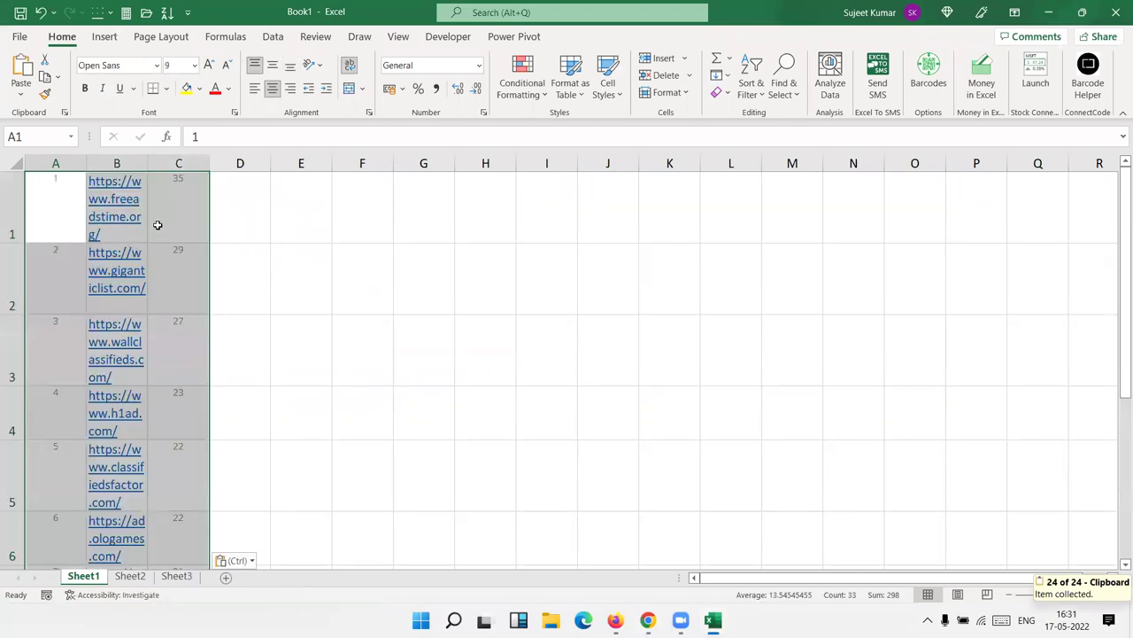
# Turn off Wrap Text for the whole sheet, AutoFit column B and clear column C
pyautogui.click(227, 207)
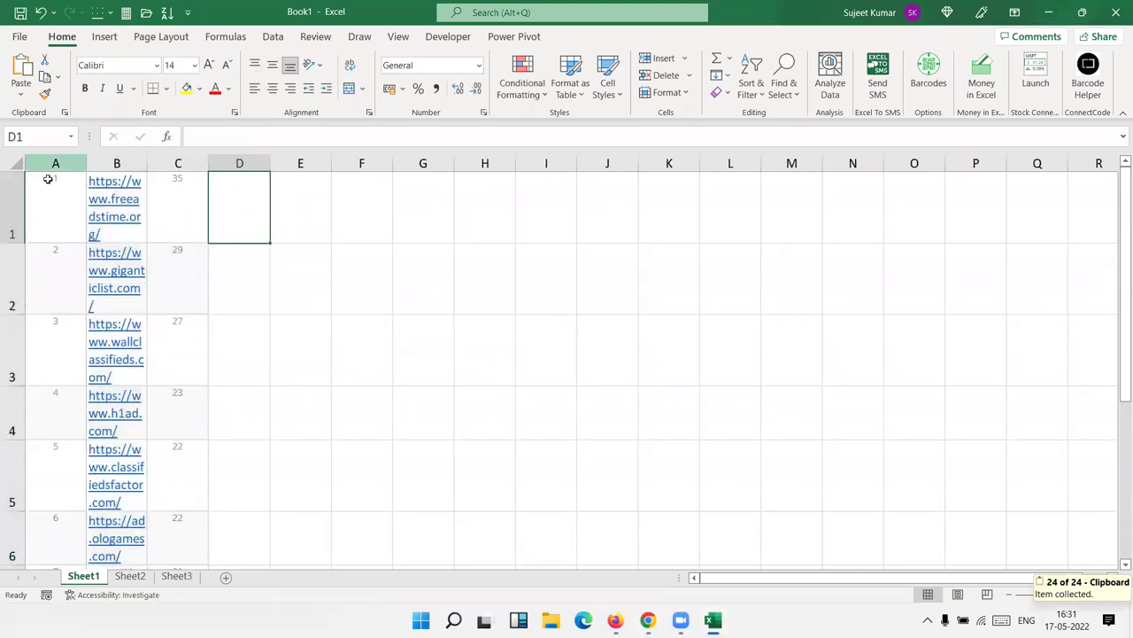
pyautogui.click(15, 161)
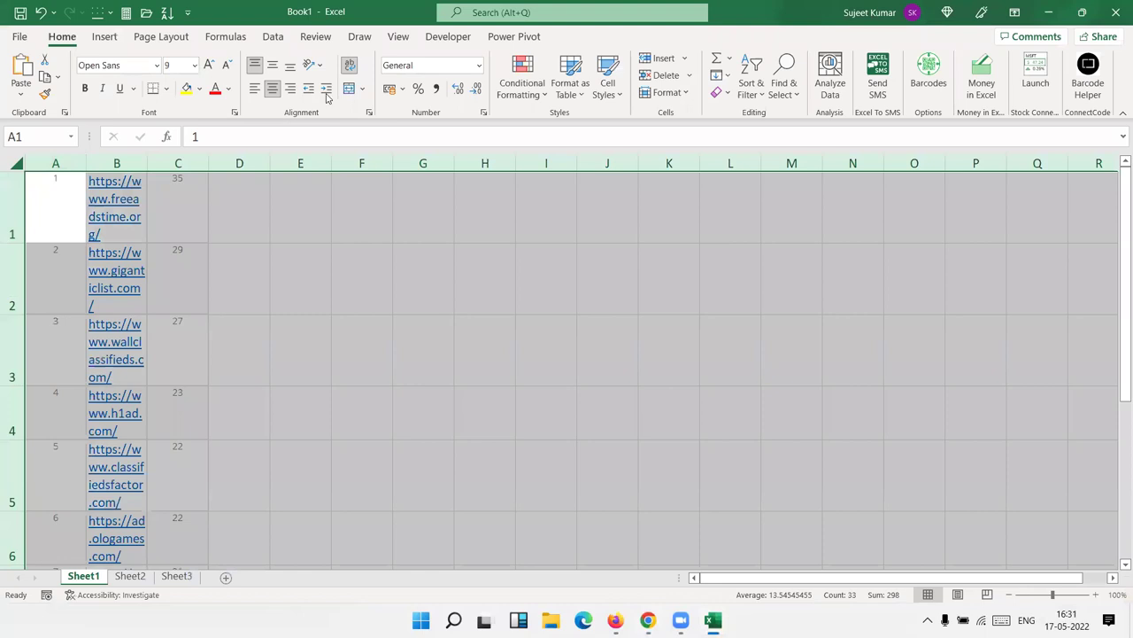
pyautogui.click(349, 69)
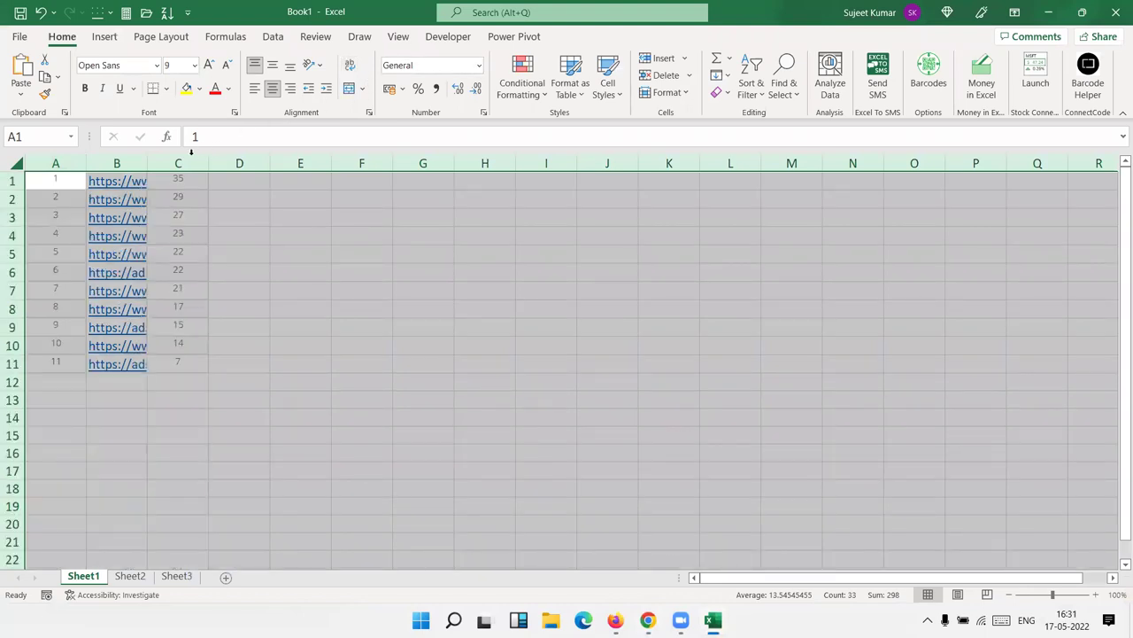
pyautogui.doubleClick(147, 163)
pyautogui.click(412, 198)
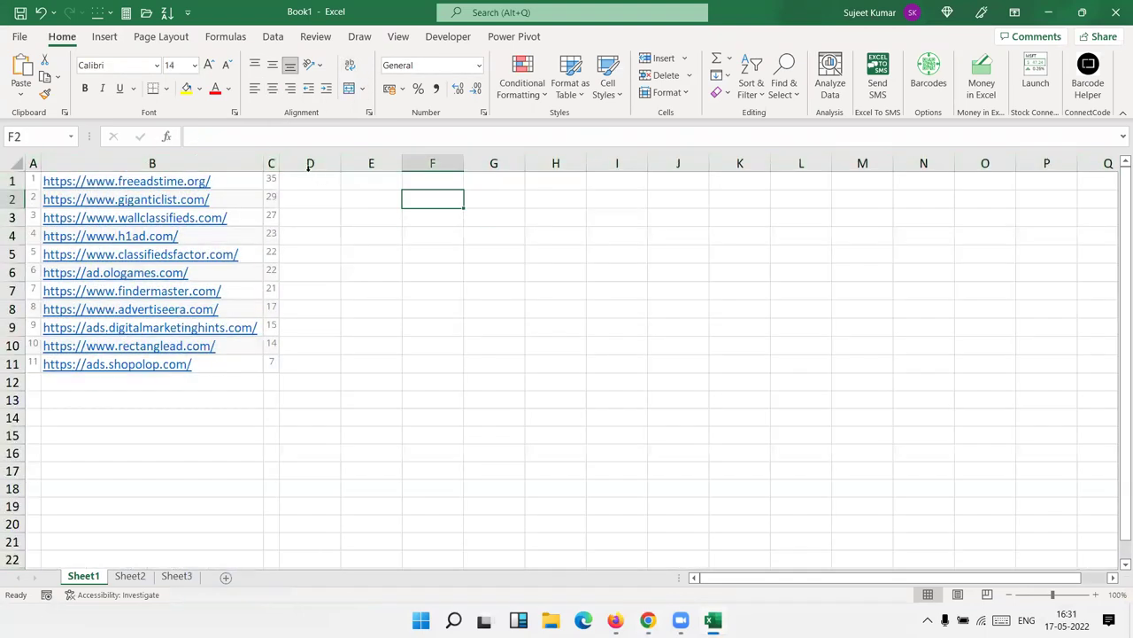
pyautogui.click(268, 165)
pyautogui.doubleClick(267, 164)
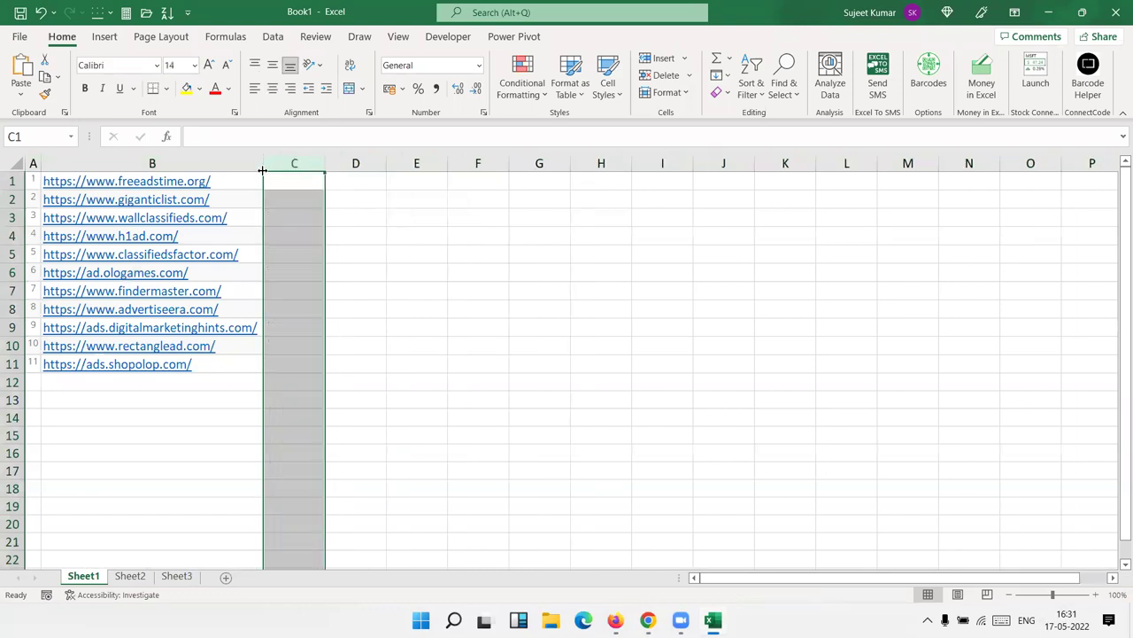
pyautogui.click(478, 209)
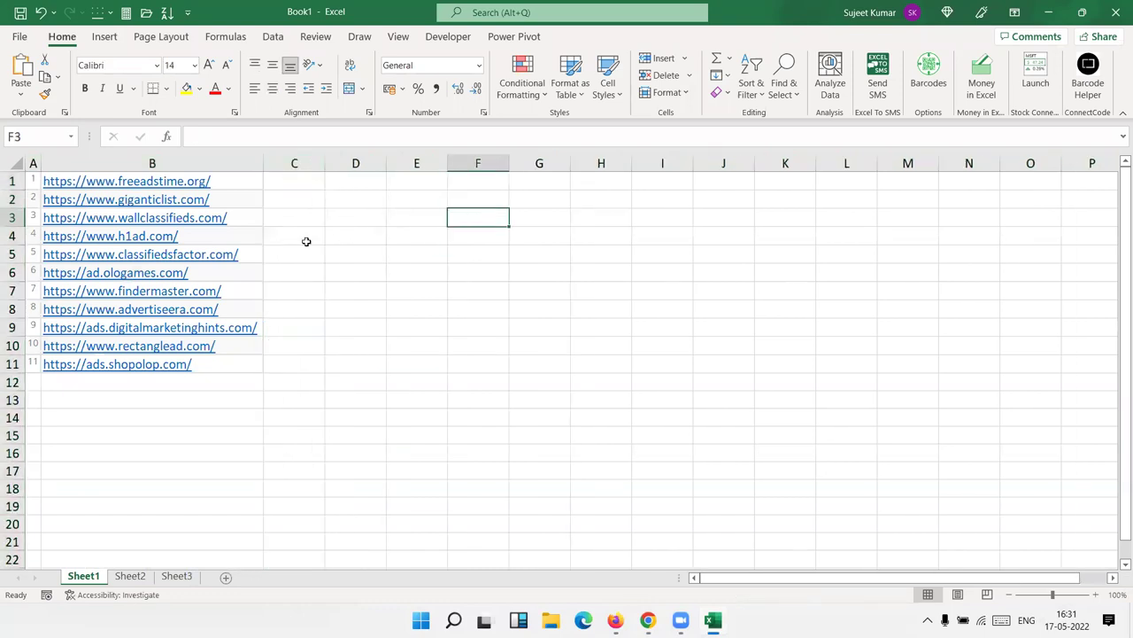
# Edit cell B11 so it displays just ads.shopolop
pyautogui.click(244, 364)
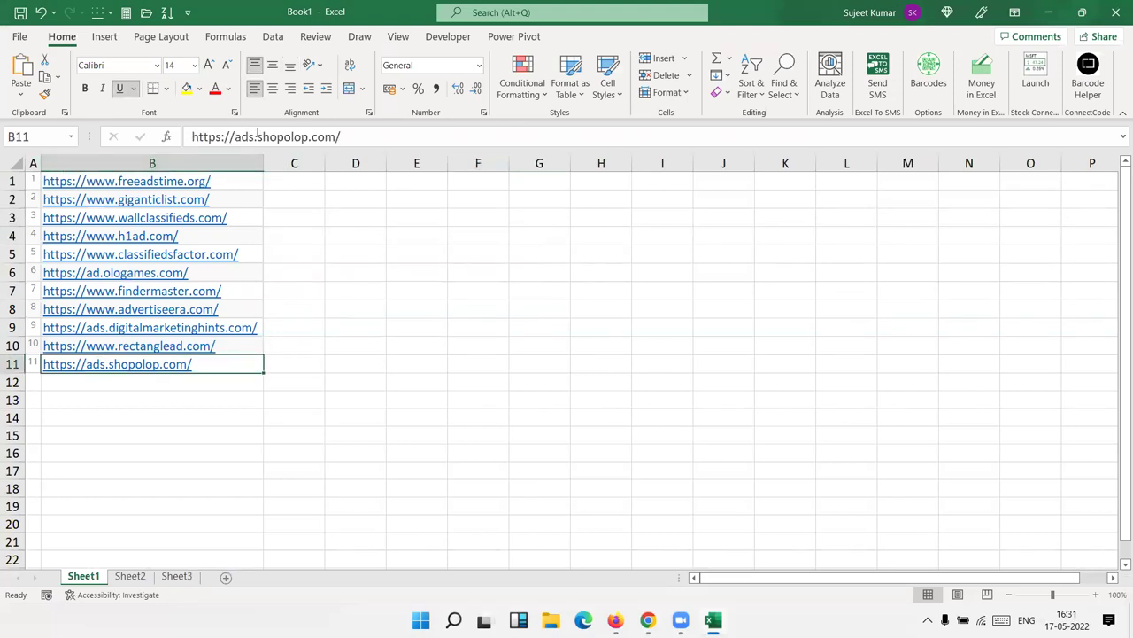
pyautogui.click(364, 135)
pyautogui.press('BackSpace')
pyautogui.press('BackSpace')
pyautogui.press('BackSpace')
pyautogui.press('BackSpace')
pyautogui.press('BackSpace')
pyautogui.press('Left')
pyautogui.press('Left')
pyautogui.press('Left')
pyautogui.press('Left')
pyautogui.press('Left')
pyautogui.press('Right')
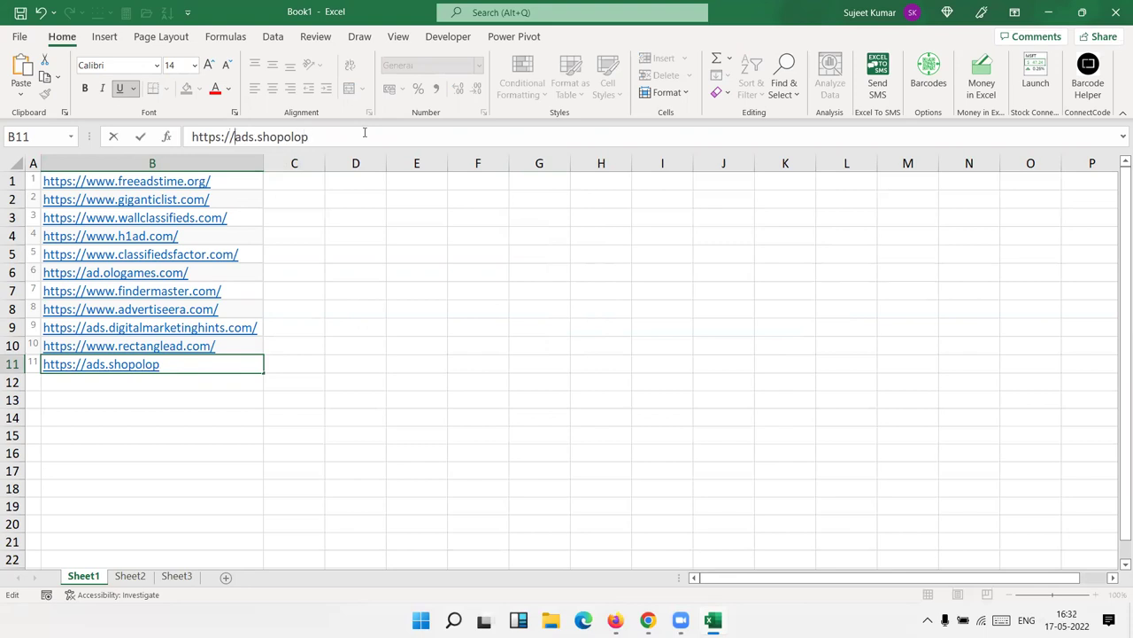
pyautogui.press('BackSpace')
pyautogui.press('BackSpace')
pyautogui.press('BackSpace')
pyautogui.press('BackSpace')
pyautogui.press('BackSpace')
pyautogui.press('BackSpace')
pyautogui.press('BackSpace')
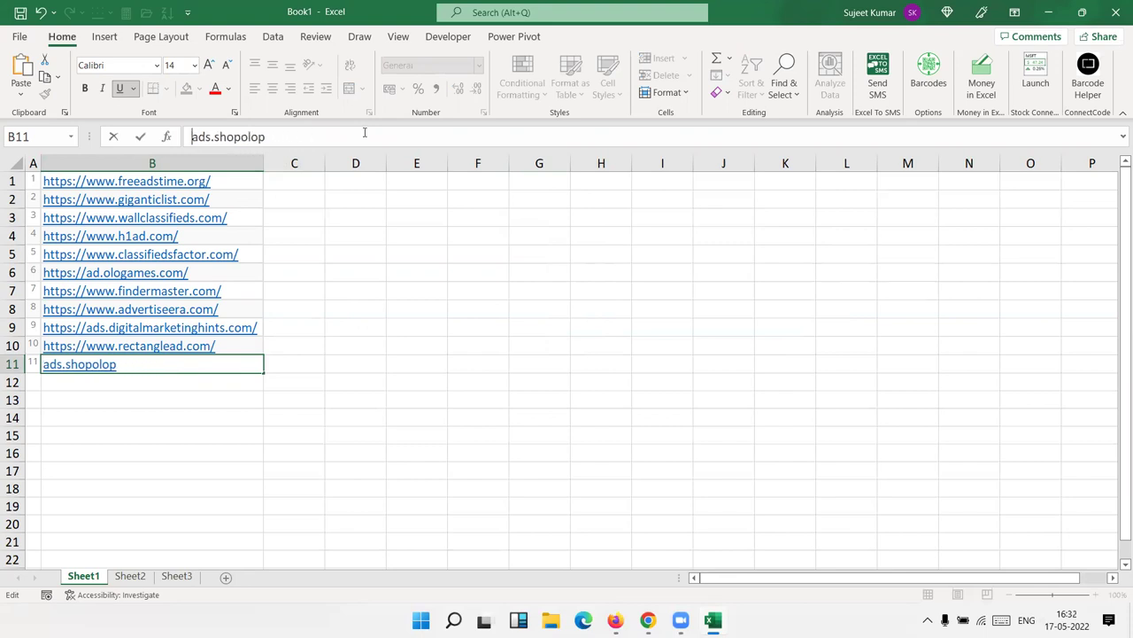
pyautogui.press('Return')
pyautogui.click(382, 447)
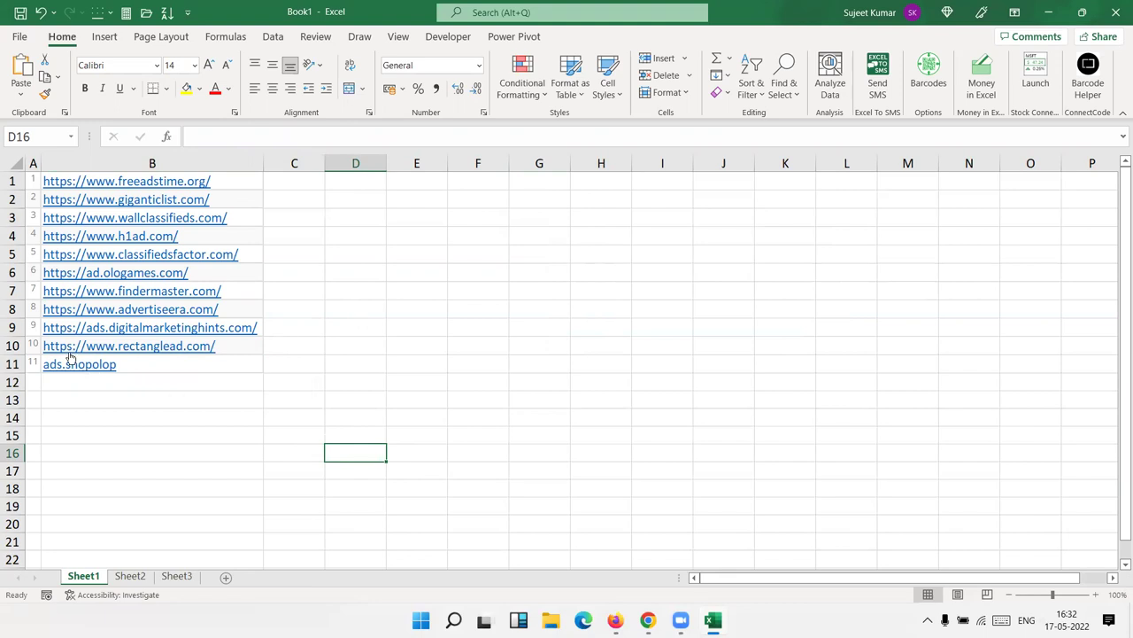
pyautogui.rightClick(106, 367)
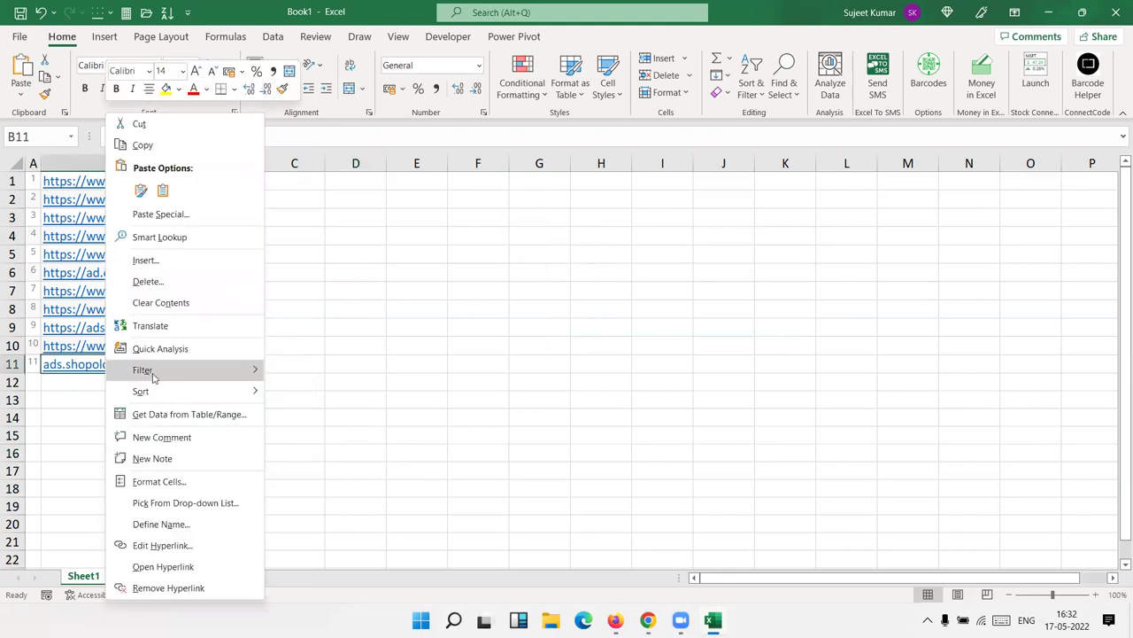
pyautogui.click(162, 546)
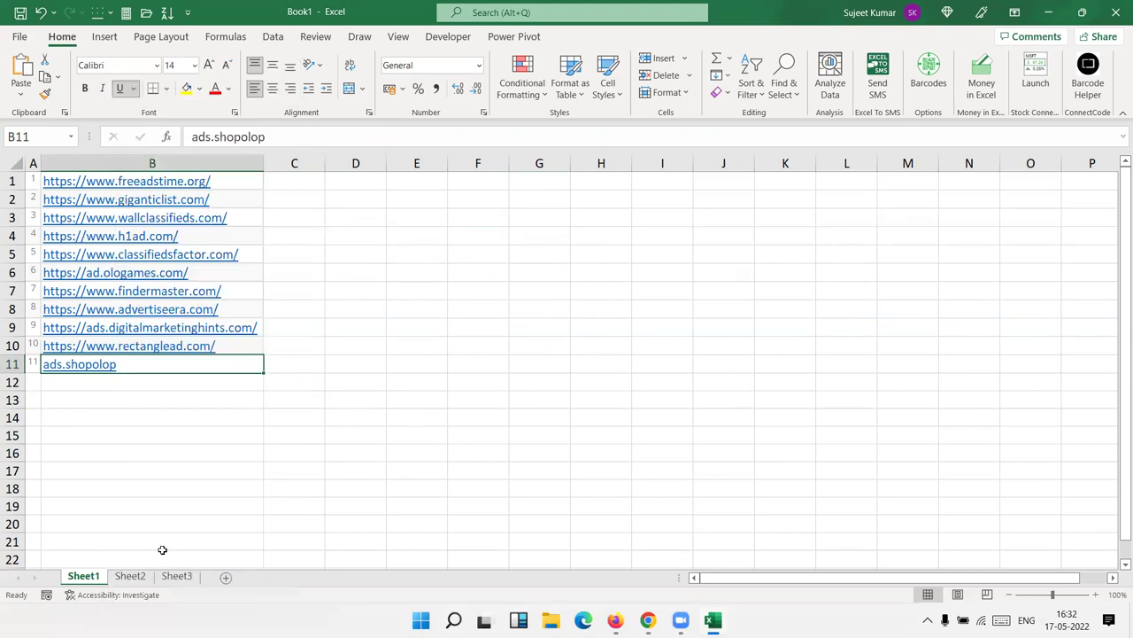
pyautogui.moveTo(285, 553); pyautogui.dragTo(138, 549)
pyautogui.hotkey('ctrl', 'c')
pyautogui.press('Escape')
pyautogui.click(319, 356)
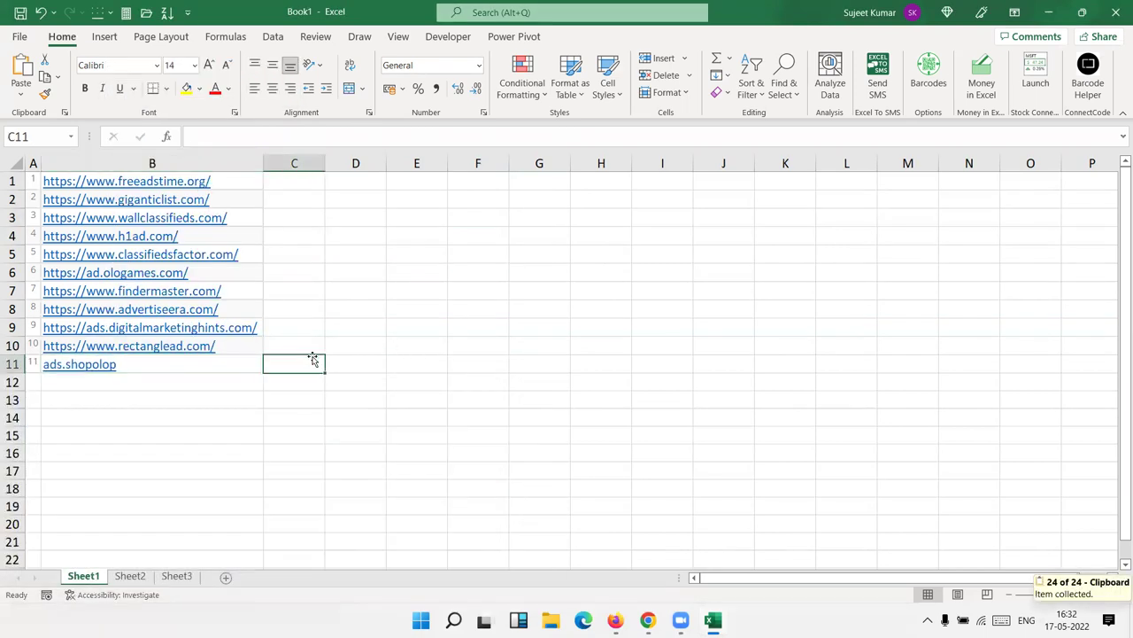
pyautogui.hotkey('ctrl', 'v')
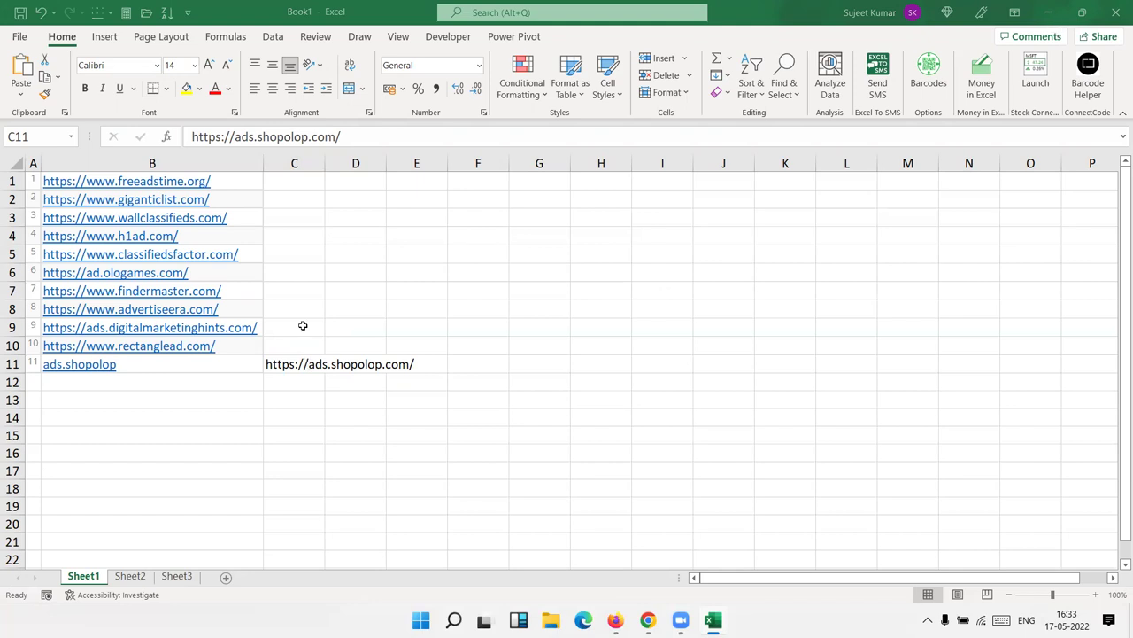
pyautogui.hotkey('ctrl', 'v')
pyautogui.click(293, 196)
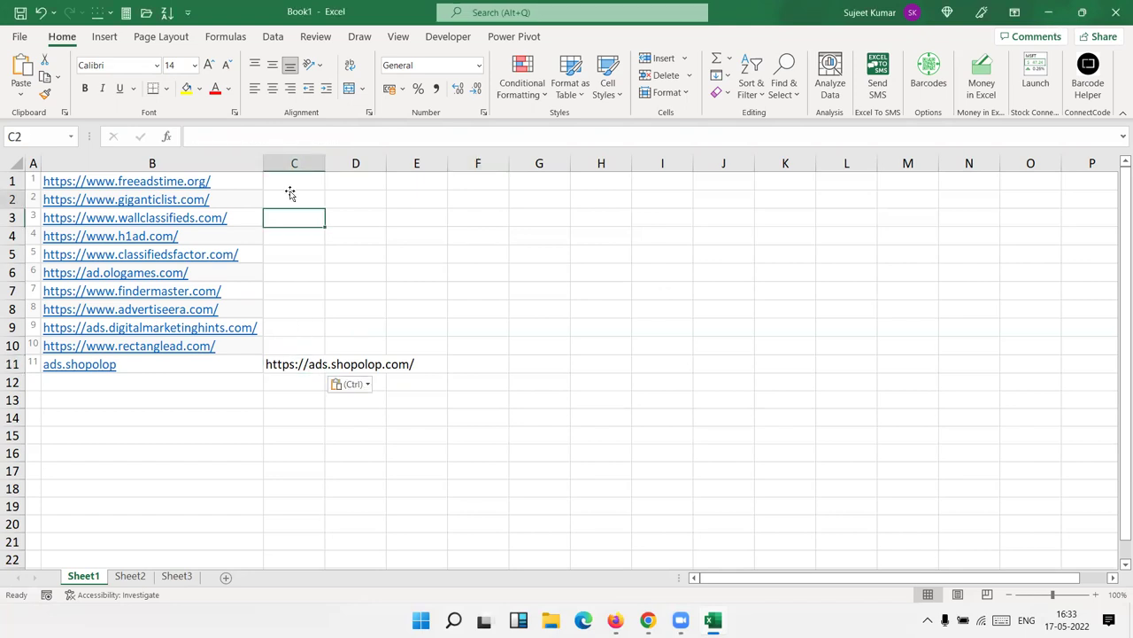
pyautogui.click(284, 367)
pyautogui.press('Delete')
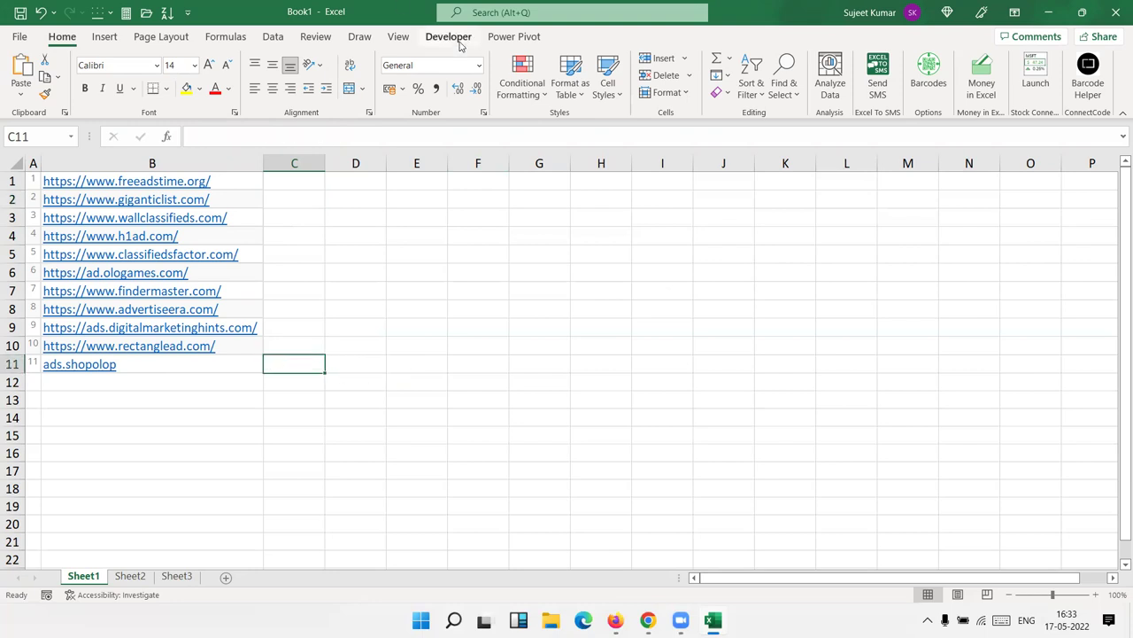
pyautogui.click(449, 37)
# Insert a new VBA module and declare Function URL(n As Range)
pyautogui.click(22, 78)
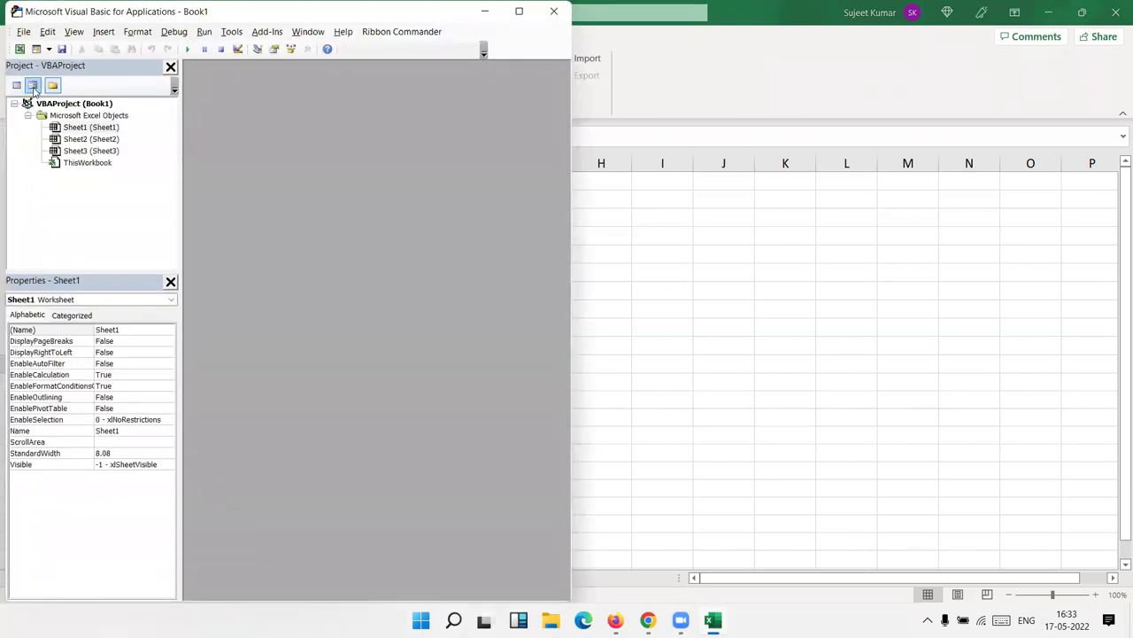
pyautogui.click(104, 32)
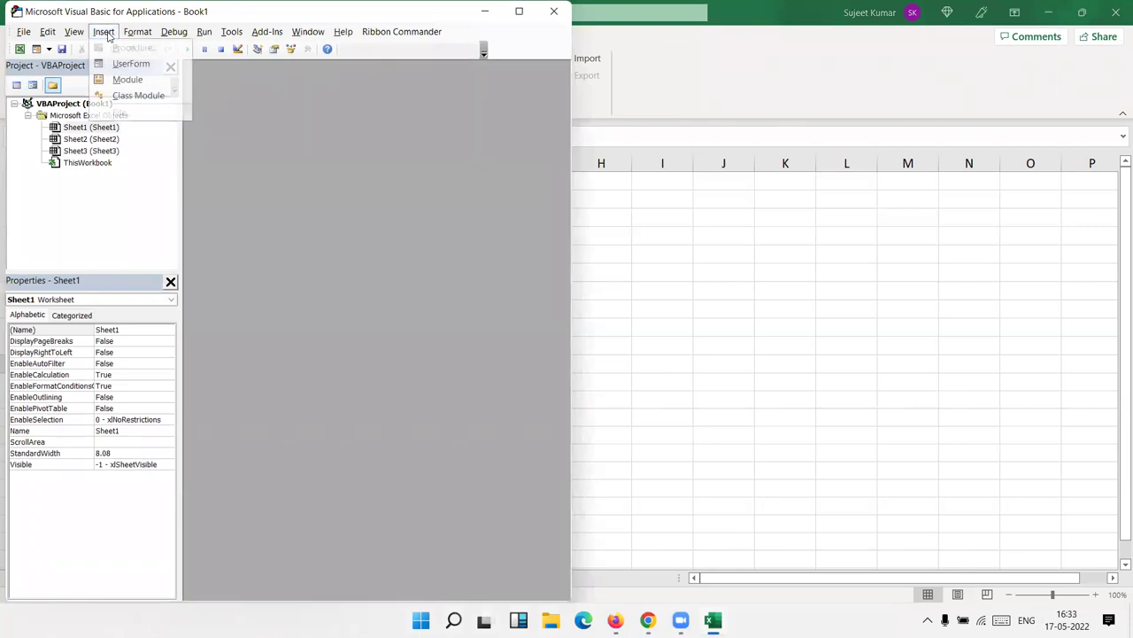
pyautogui.click(127, 80)
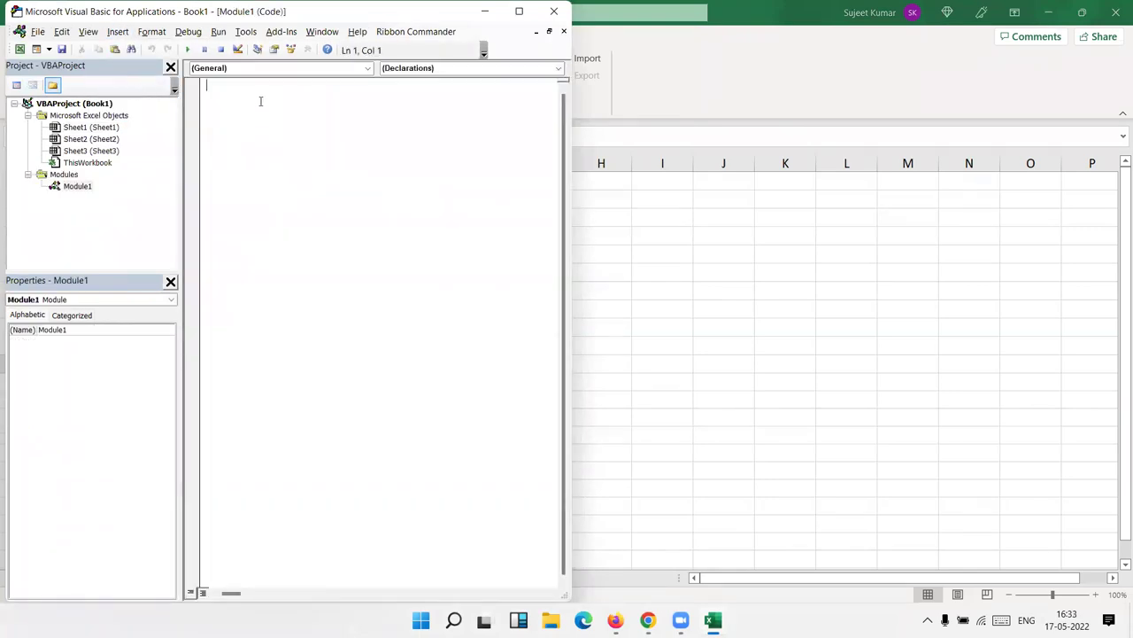
pyautogui.write('function URL(n as Ra')
pyautogui.press('Tab')
pyautogui.write(')')
pyautogui.press('Return')
pyautogui.press('Return')
pyautogui.press('Return')
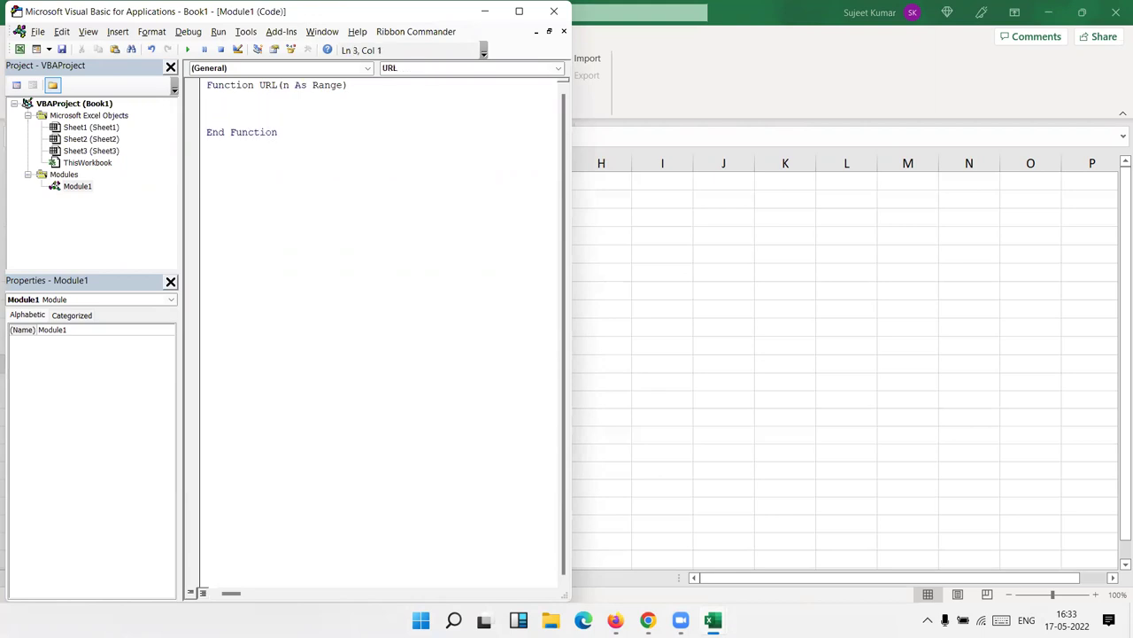
# Add the line URL = n.Hyperlinks(0).Address and return to the worksheet
pyautogui.write('URL=')
pyautogui.write('n')
pyautogui.write('.hy')
pyautogui.press('Tab')
pyautogui.write('(0).ad')
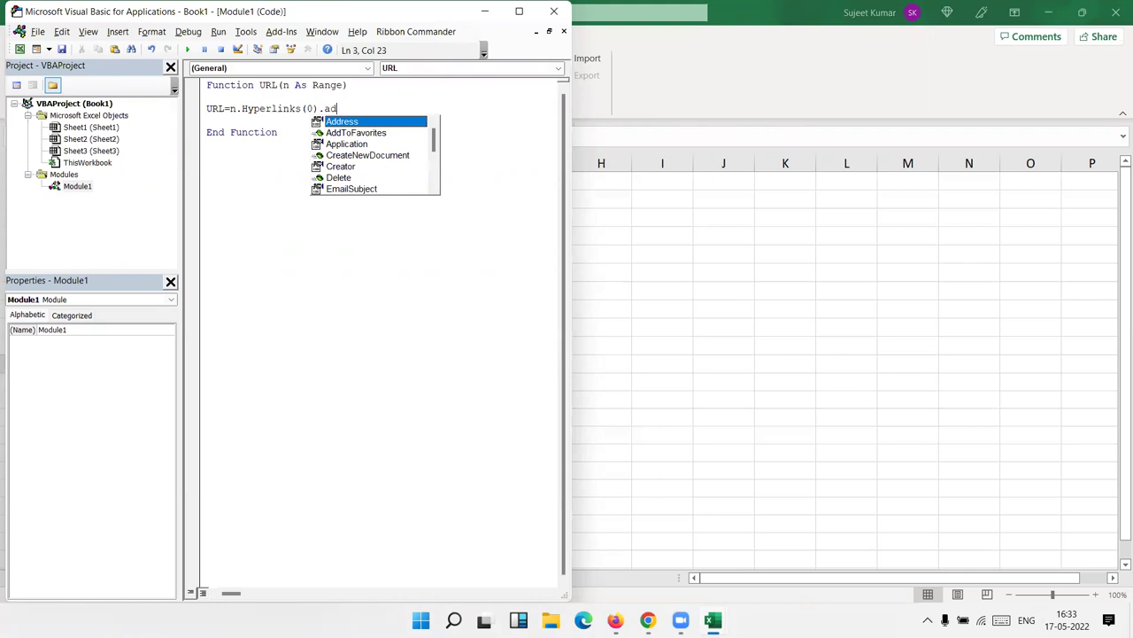
pyautogui.press('Tab')
pyautogui.click(255, 151)
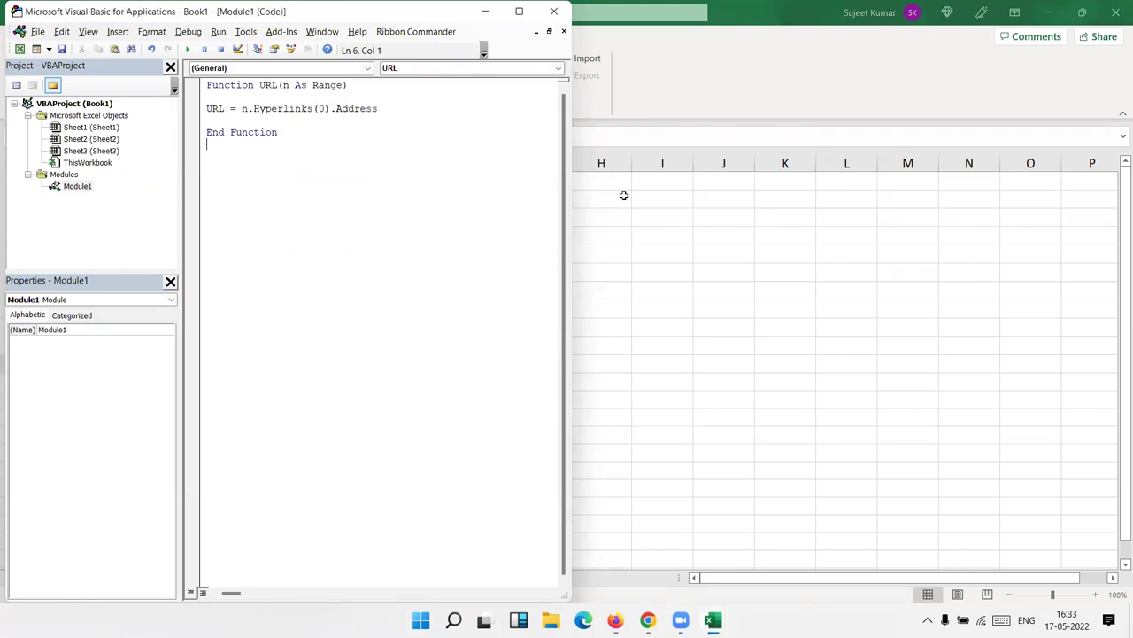
pyautogui.click(602, 214)
# Enter =URL(B1) in C1, which returns #VALUE!
pyautogui.click(295, 180)
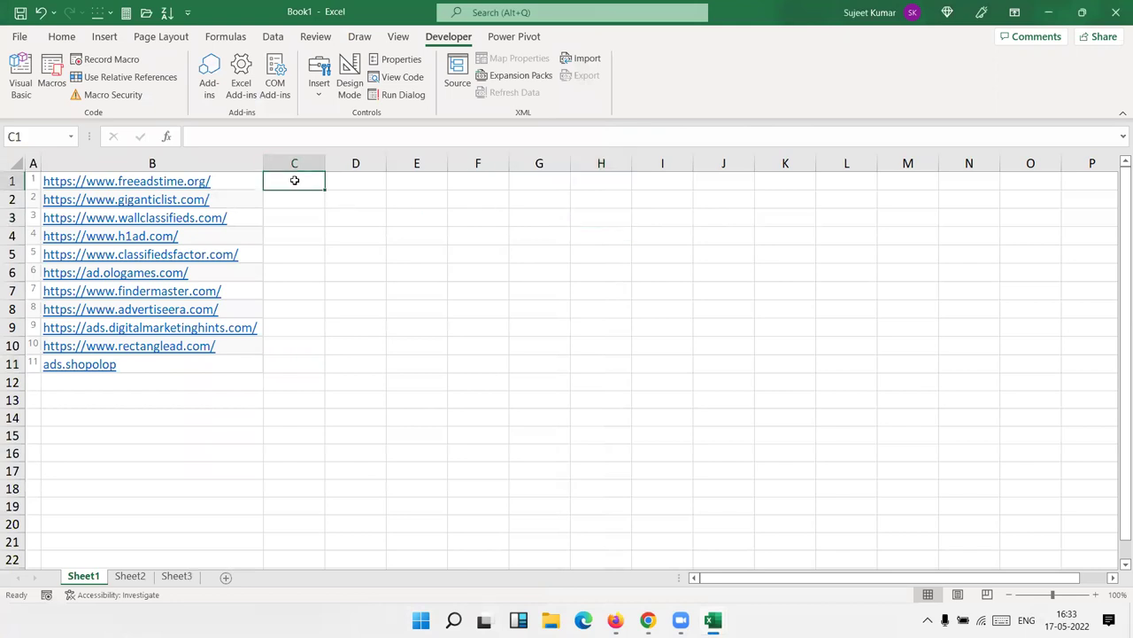
pyautogui.write('=ur')
pyautogui.press('Tab')
pyautogui.press('Left')
pyautogui.press('Return')
pyautogui.press('Up')
# Change the function's index from Hyperlinks(0) to Hyperlinks(1) in the VBA editor
pyautogui.hotkey('alt', 'F11')
pyautogui.click(325, 109)
pyautogui.press('BackSpace')
pyautogui.write('1')
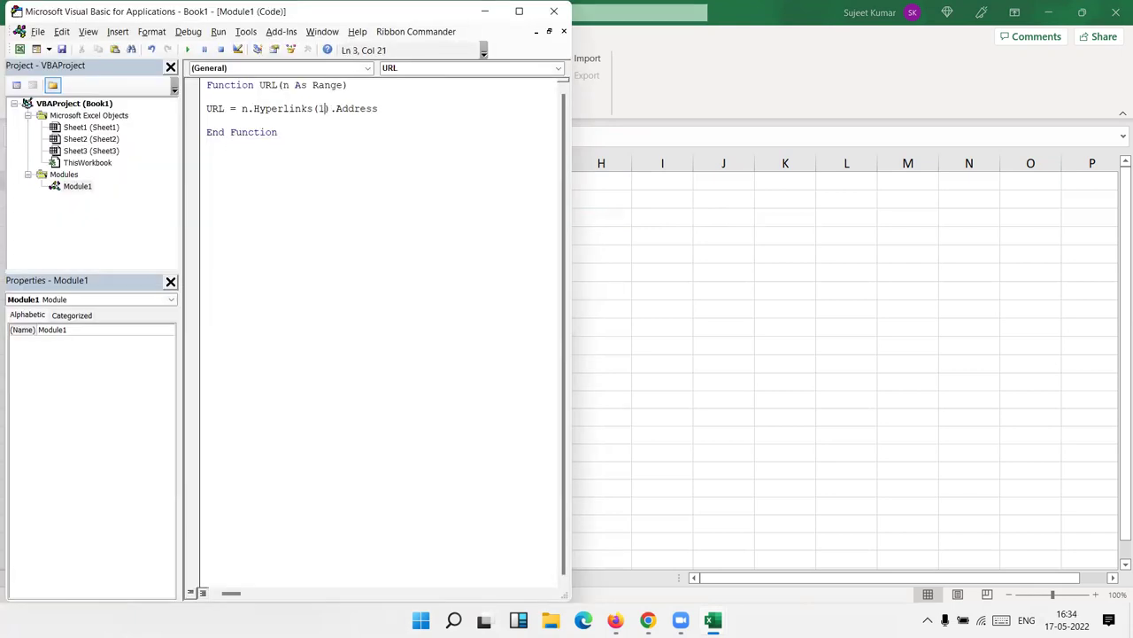
pyautogui.click(330, 133)
pyautogui.hotkey('alt', 'F11')
# Recalculate C1 and fill =URL(B1) down through C11
pyautogui.doubleClick(301, 181)
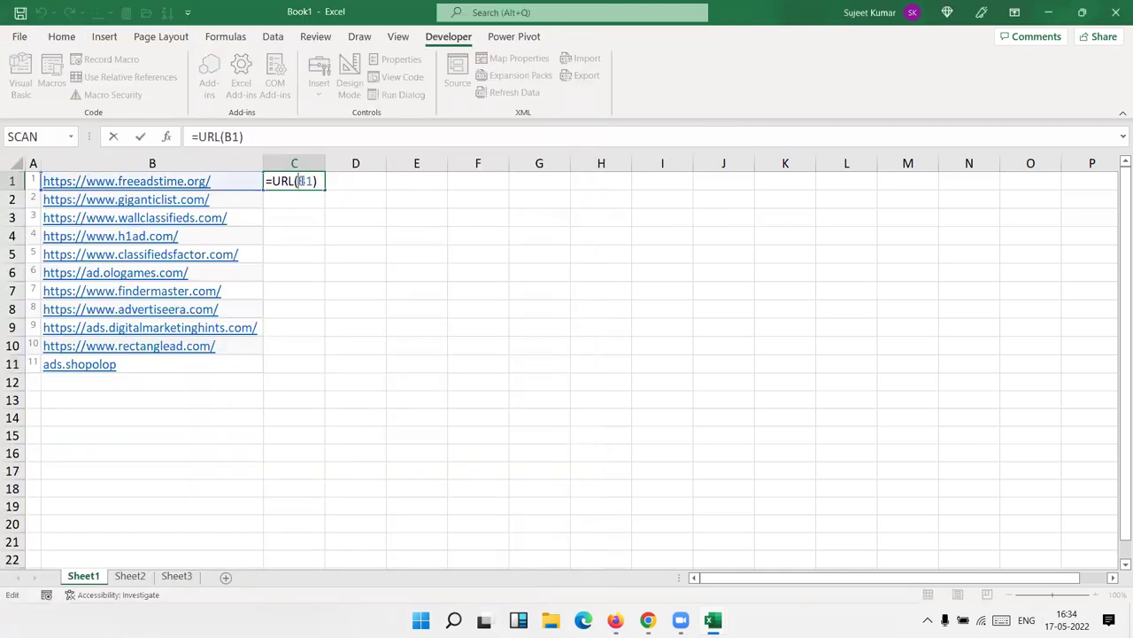
pyautogui.press('Return')
pyautogui.click(301, 180)
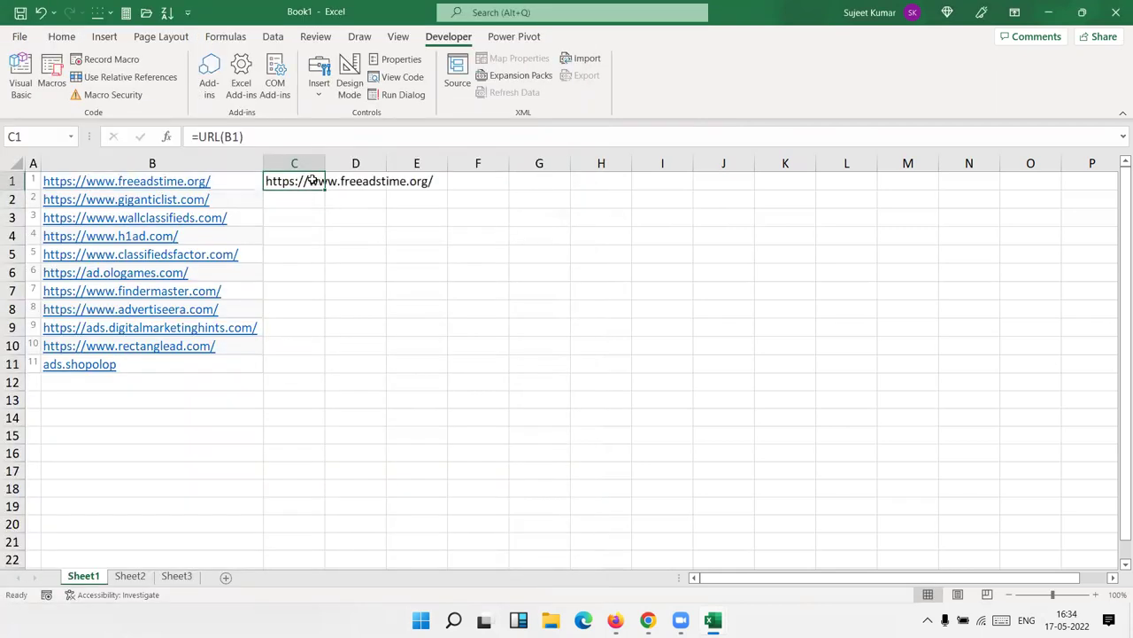
pyautogui.doubleClick(323, 187)
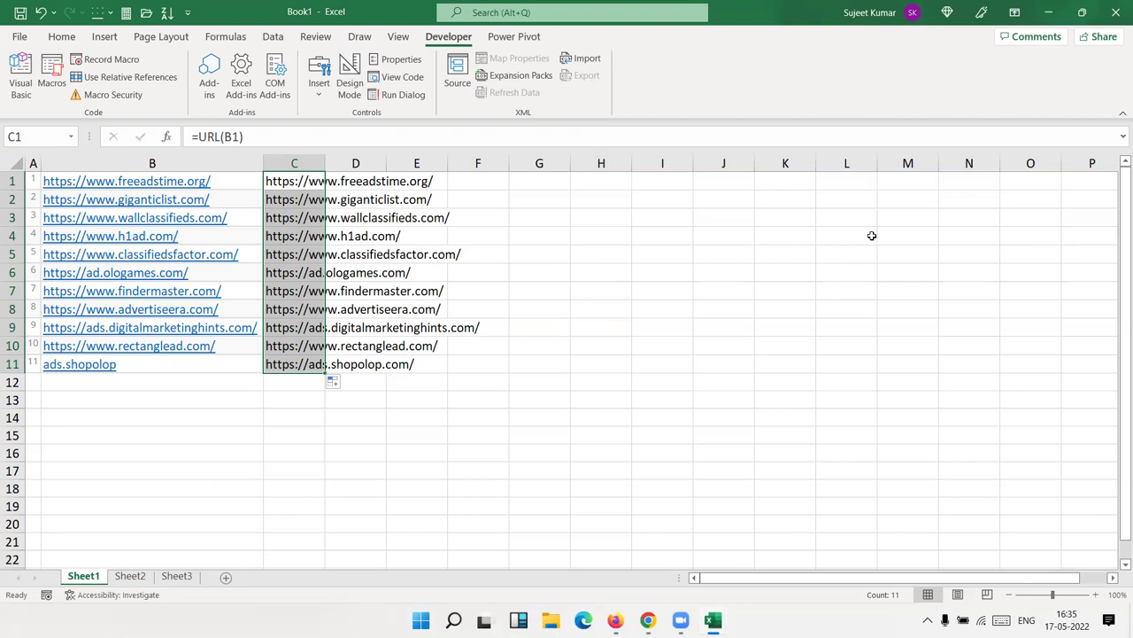
pyautogui.click(112, 95)
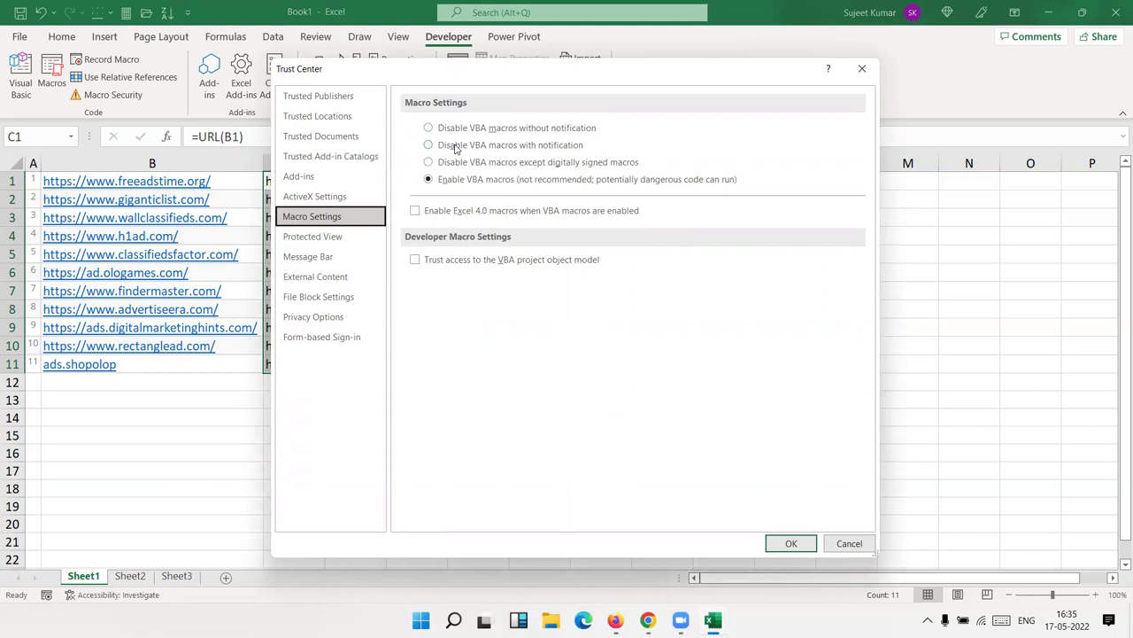
pyautogui.press('Escape')
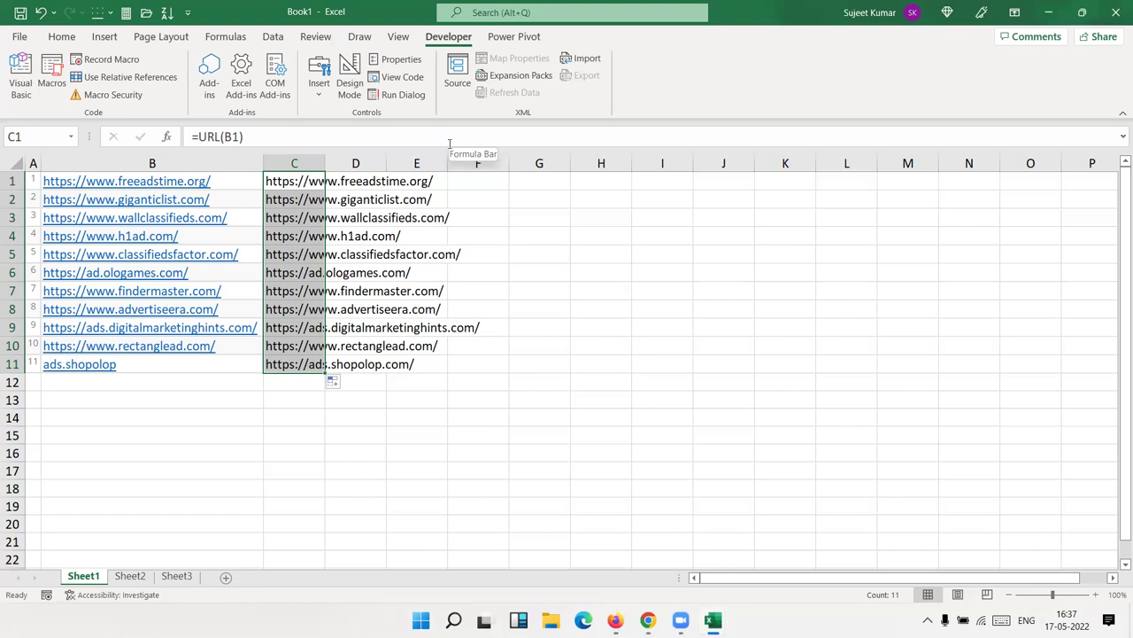
# Switch to Sheet2 and review the Customize Ribbon settings in Excel Options
pyautogui.click(151, 577)
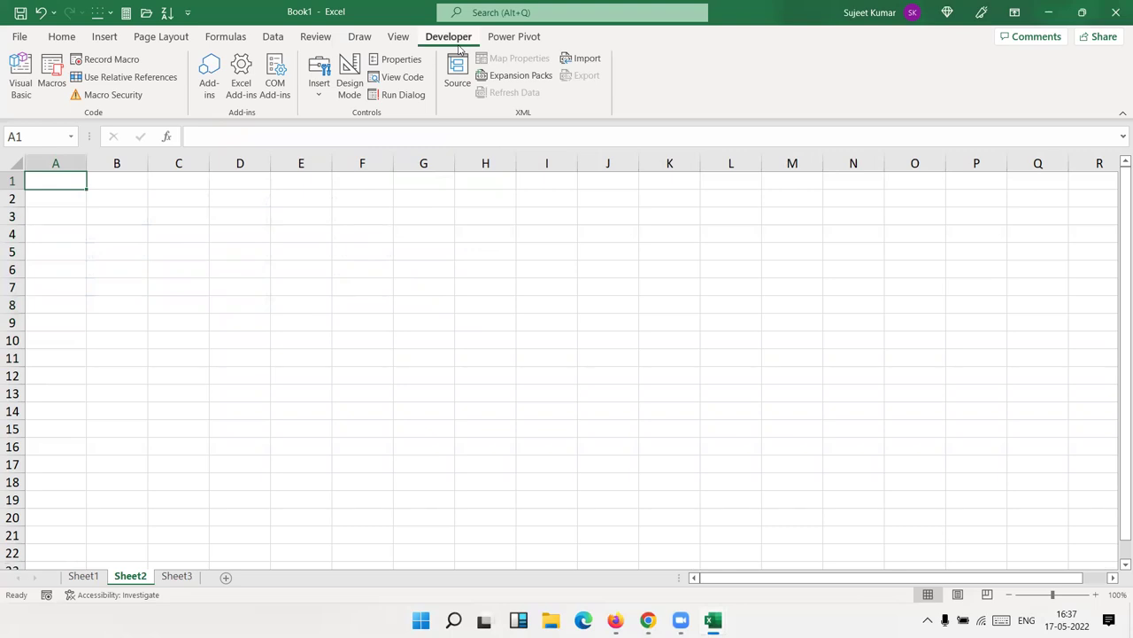
pyautogui.click(25, 37)
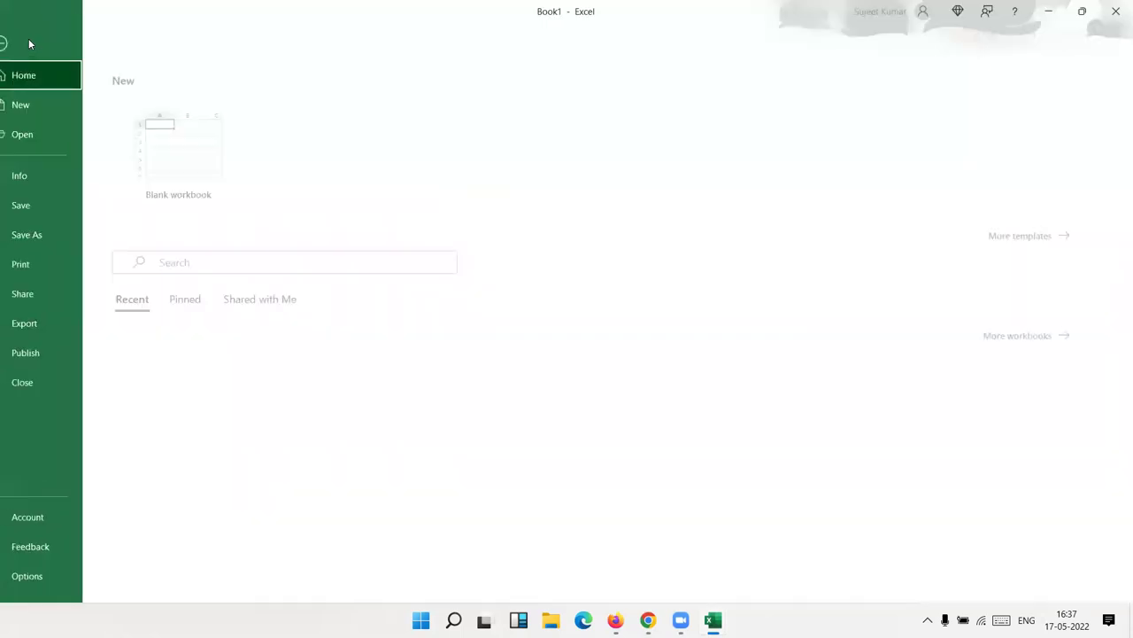
pyautogui.click(39, 576)
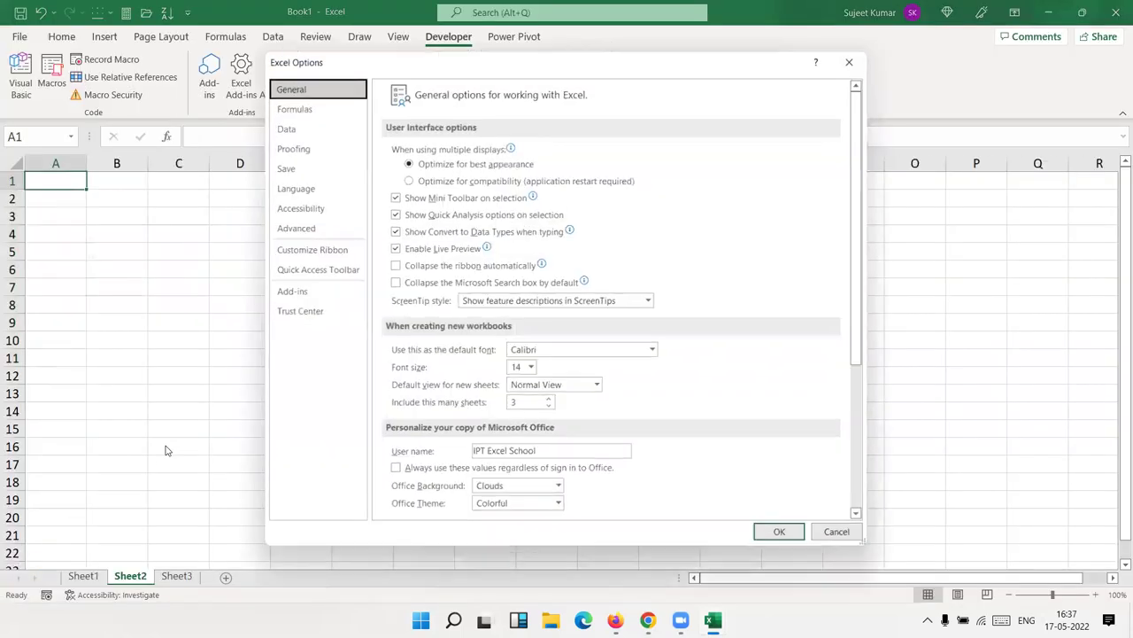
pyautogui.click(299, 249)
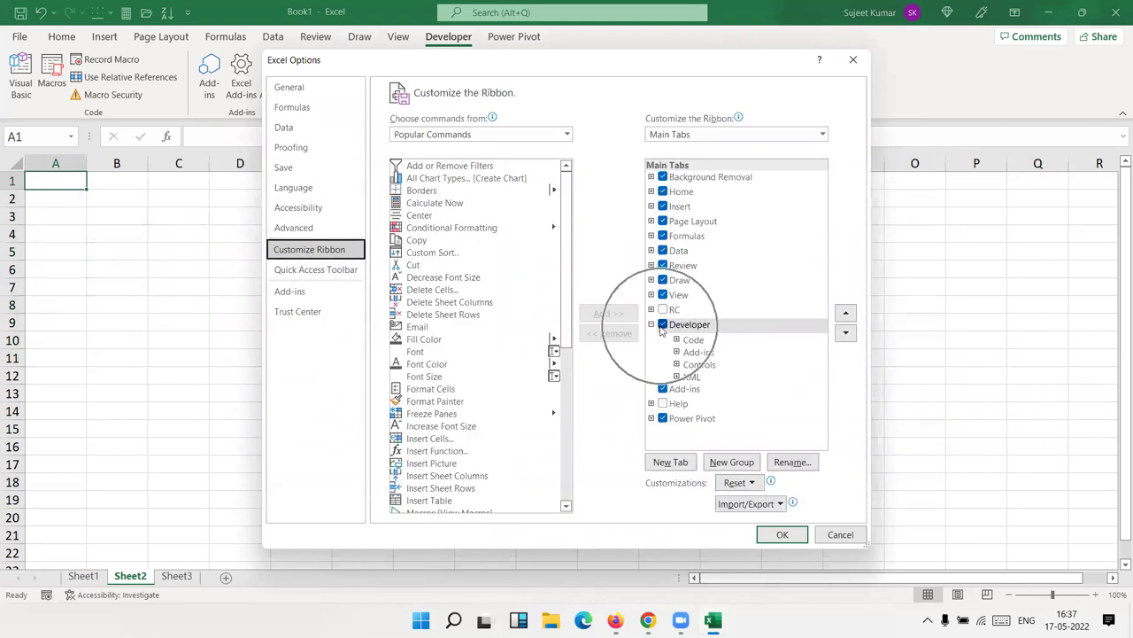
pyautogui.click(853, 60)
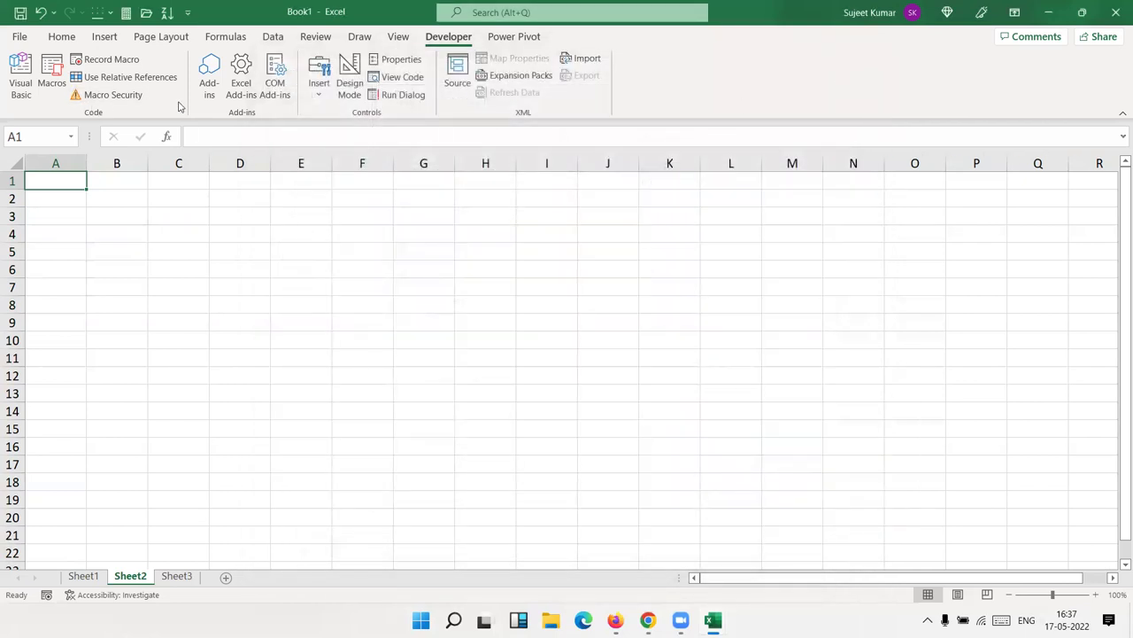
# Keep VBA macros enabled in Macro Security, then start saving the workbook
pyautogui.click(142, 96)
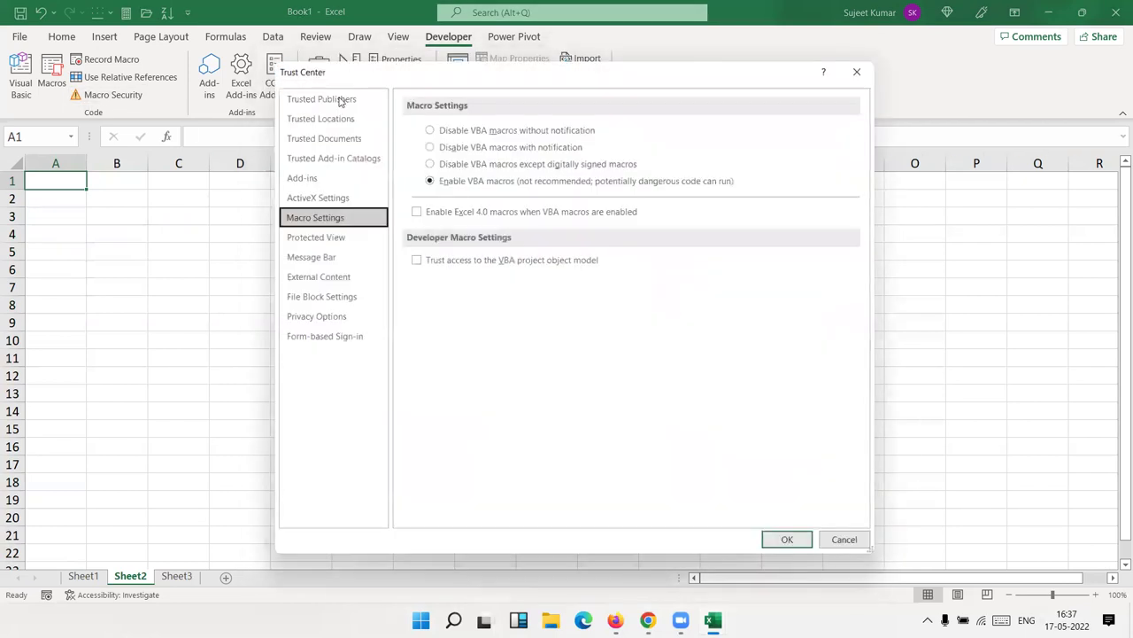
pyautogui.click(431, 180)
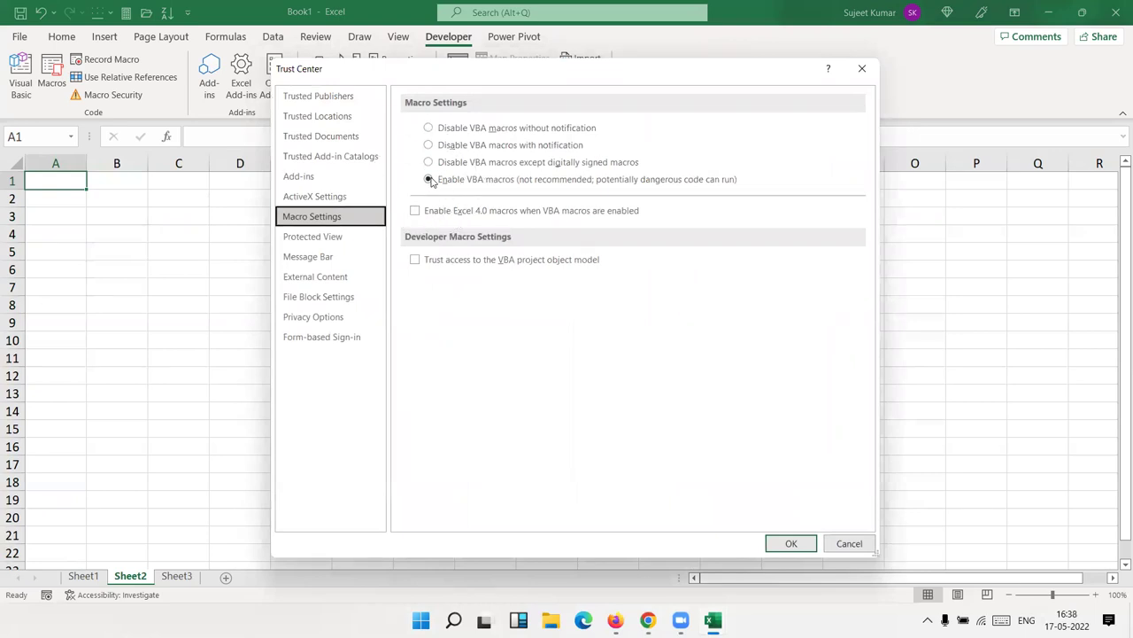
pyautogui.click(861, 68)
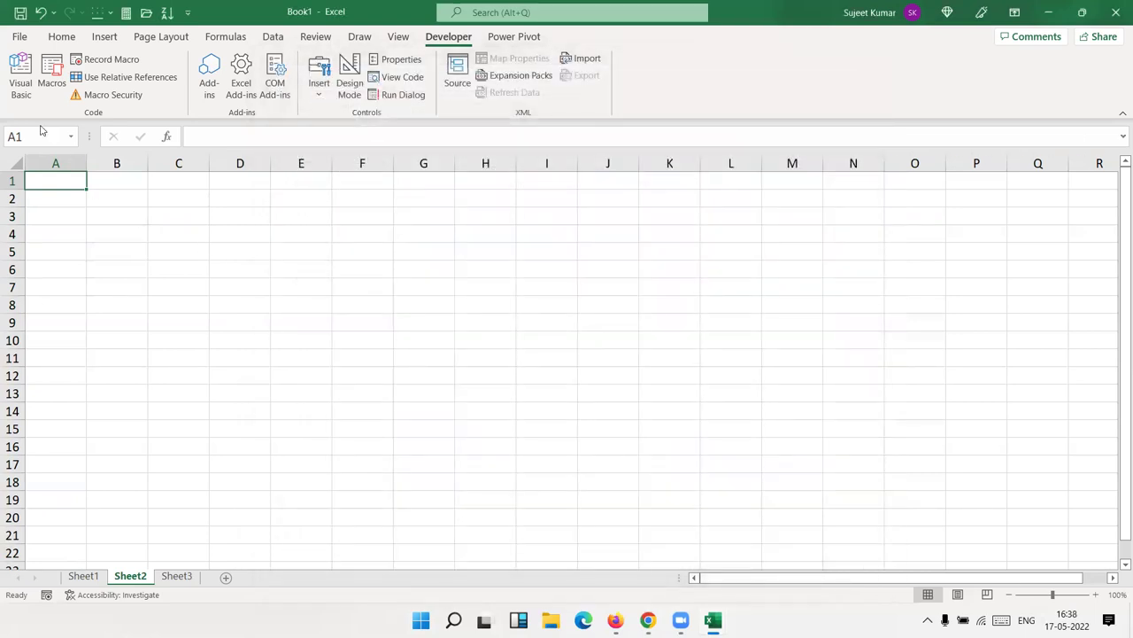
pyautogui.click(20, 13)
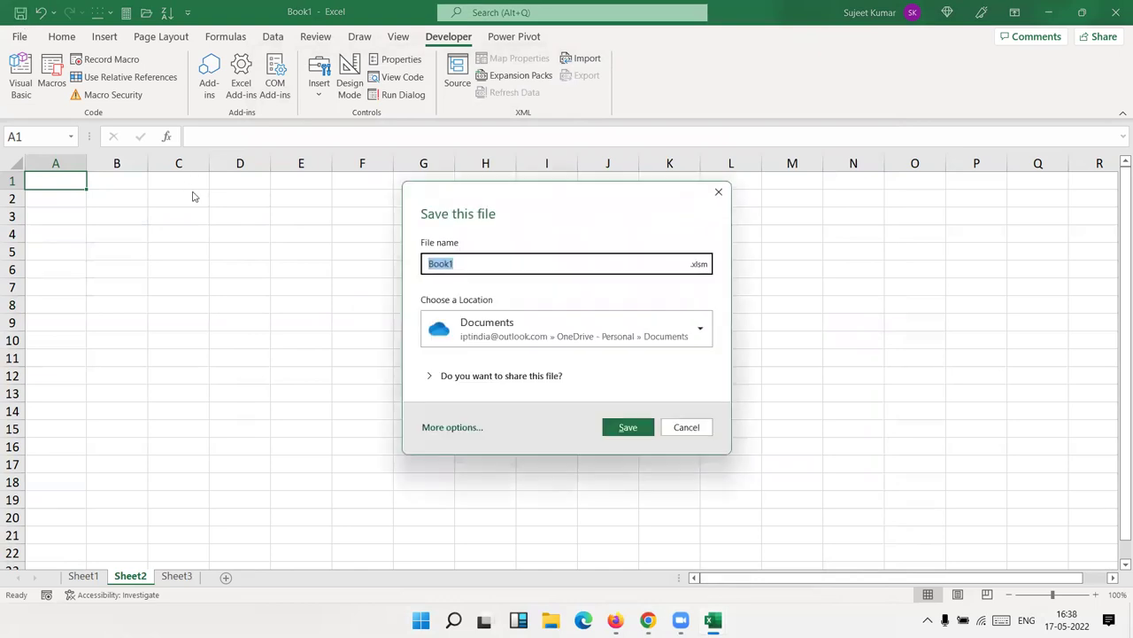
# Pick the macro-enabled .xlsm file type, dismiss the save prompt and return to the Home tab
pyautogui.click(700, 266)
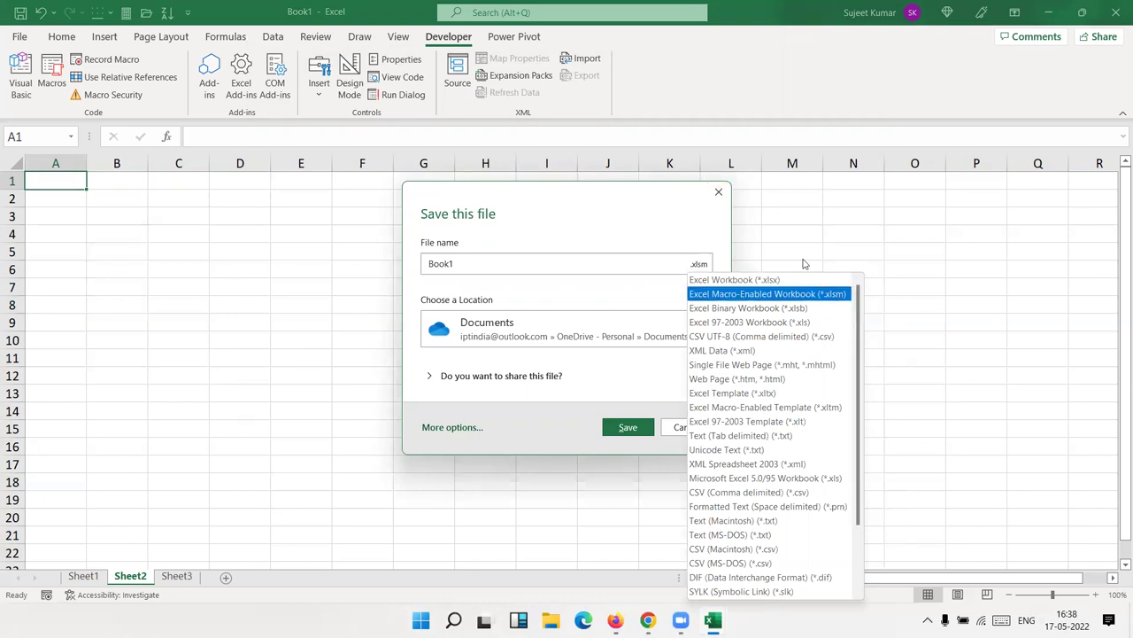
pyautogui.click(728, 195)
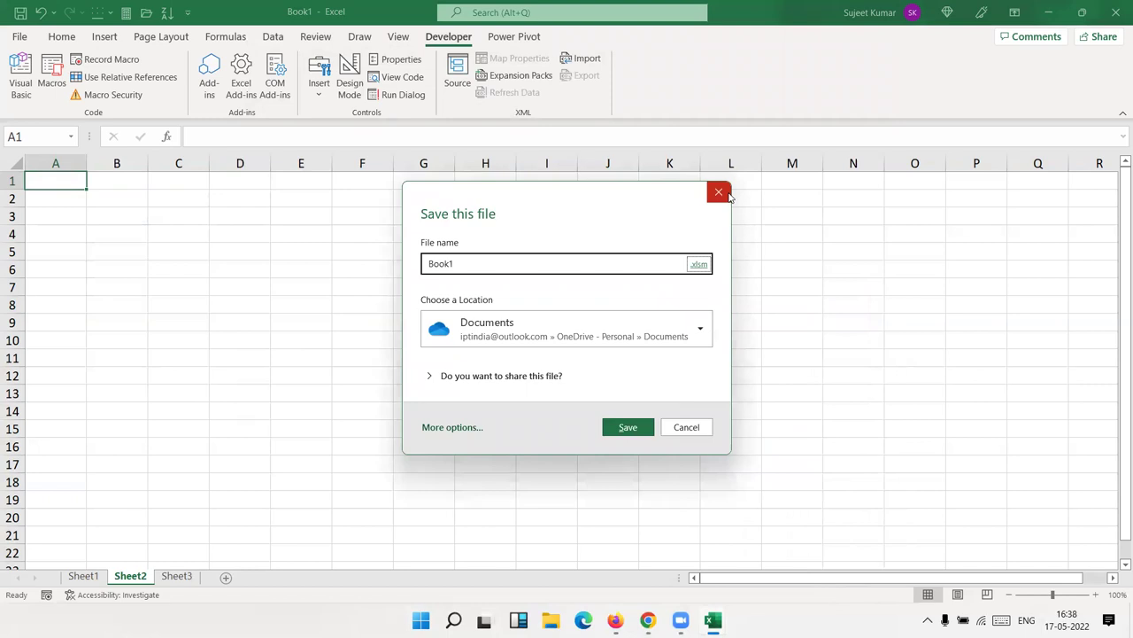
pyautogui.click(719, 192)
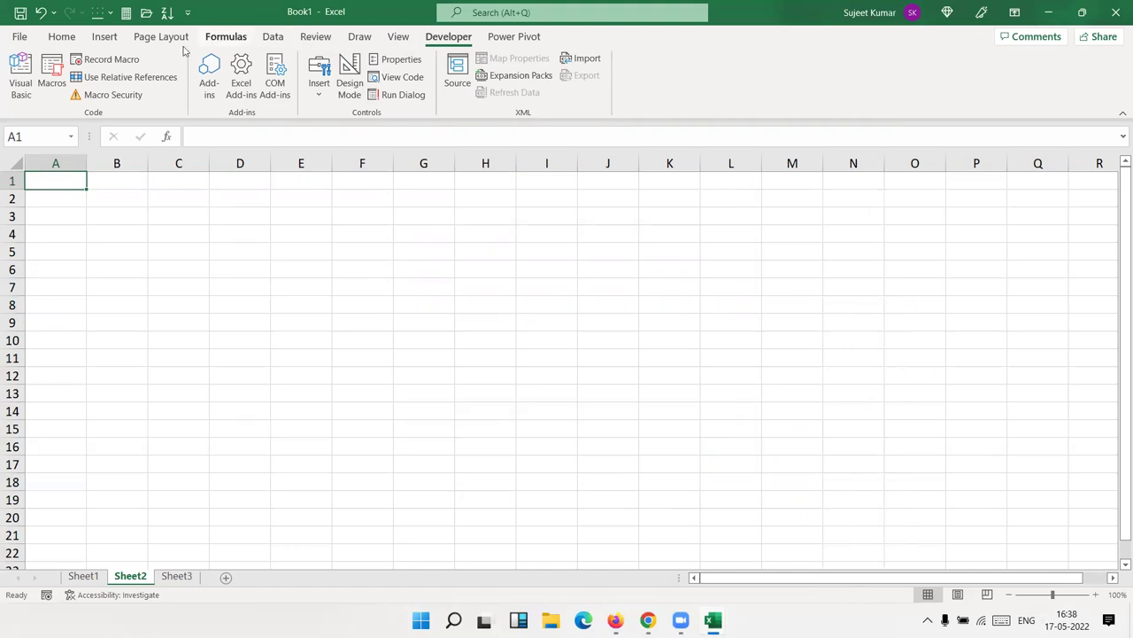
pyautogui.click(62, 36)
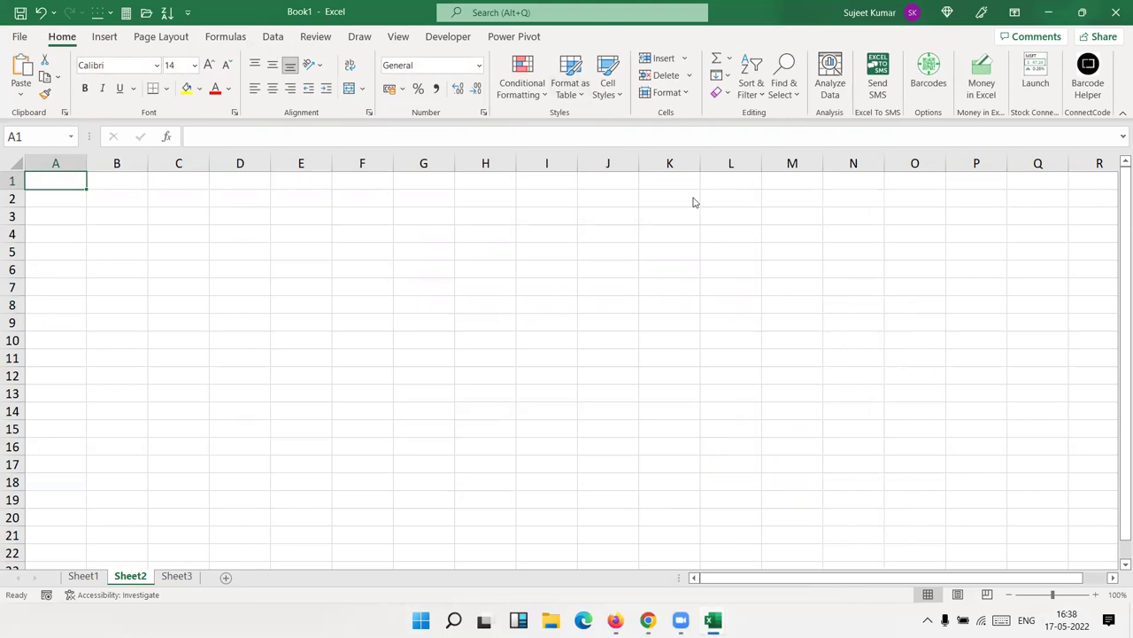
pyautogui.moveTo(648, 619)
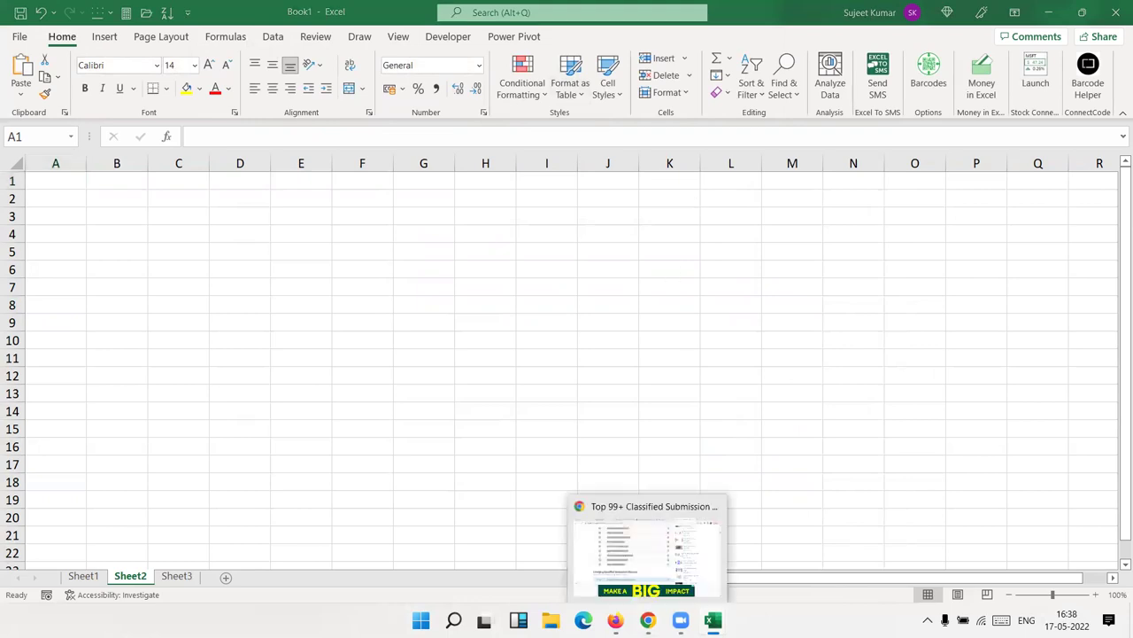
# Bring Chrome forward and navigate to excel-vba.com
pyautogui.click(646, 553)
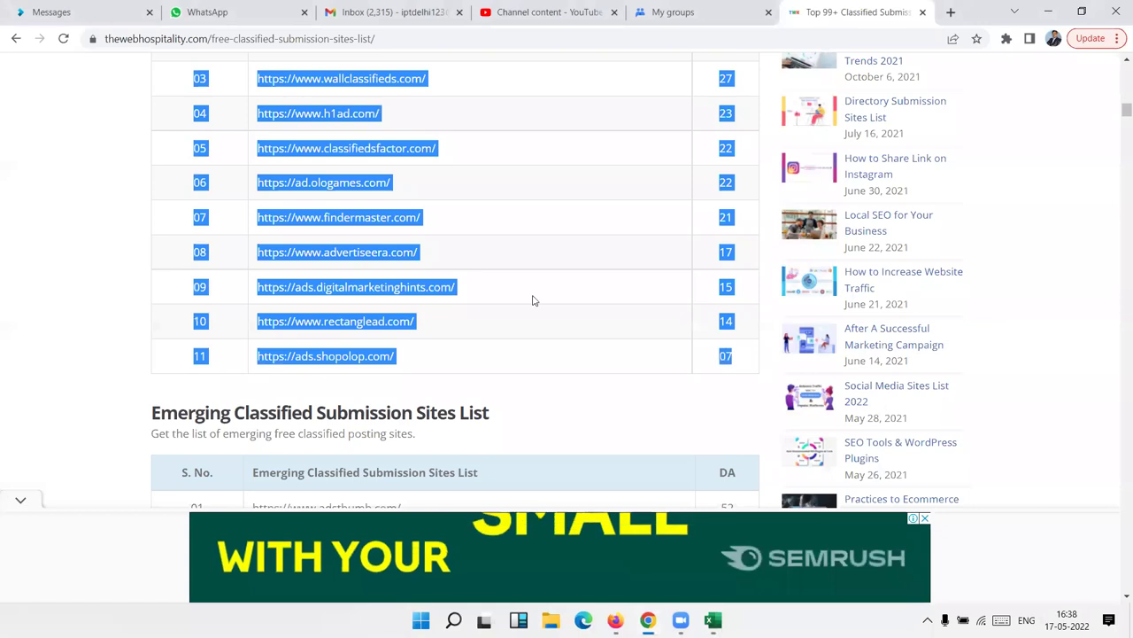
pyautogui.click(400, 39)
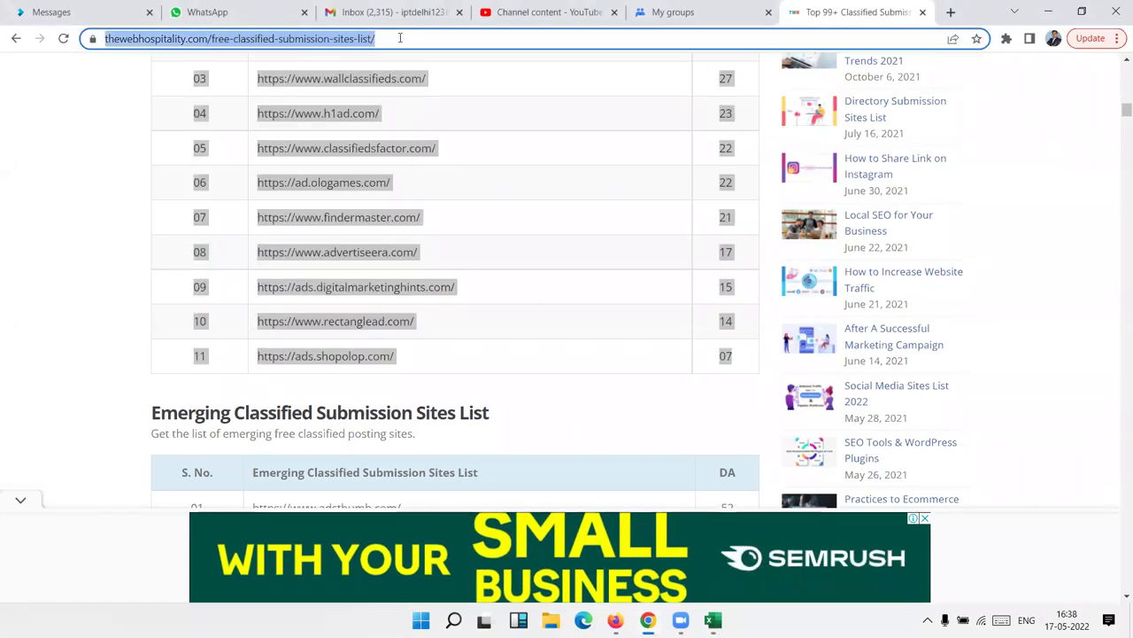
pyautogui.write('excel-vba.com')
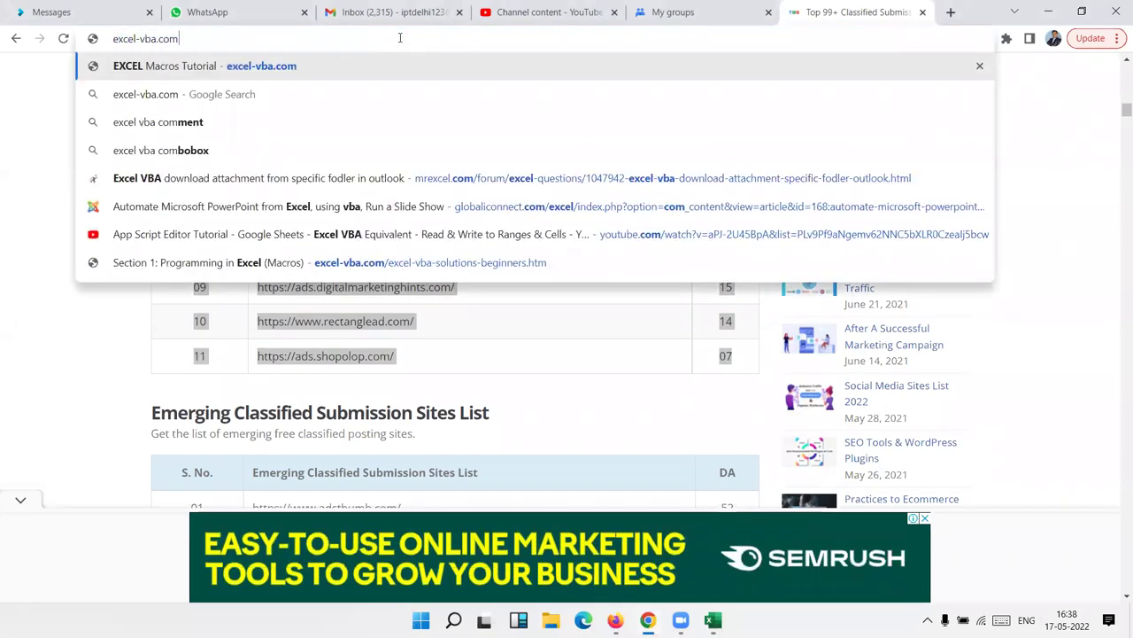
pyautogui.press('Return')
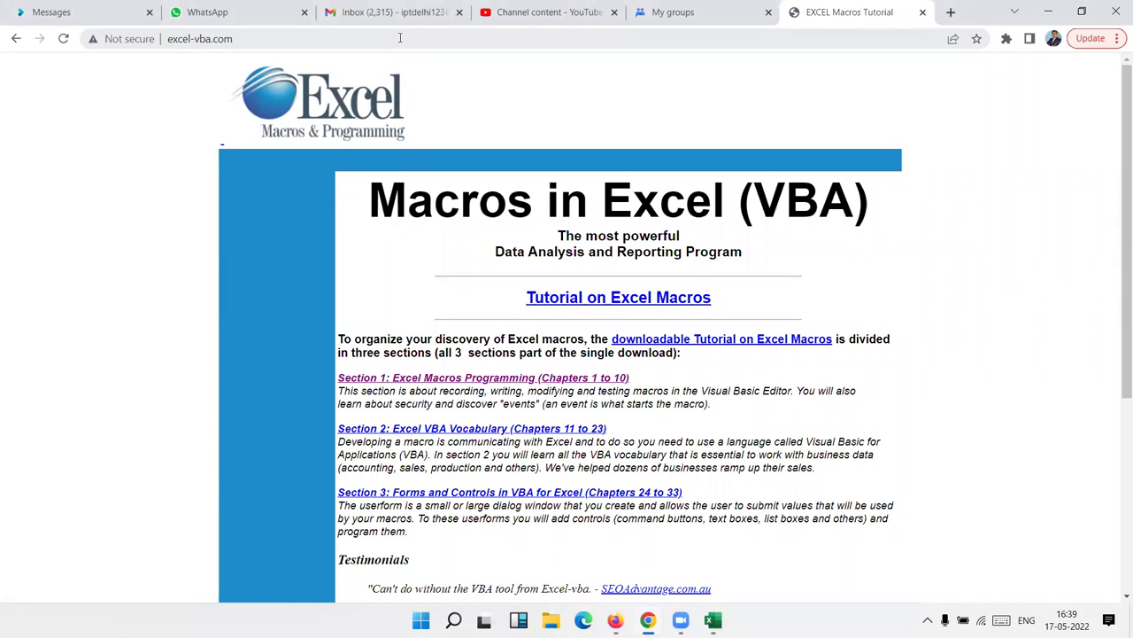
# Send the excel-vba.com link in a WhatsApp chat, then return to the tutorial tab
pyautogui.click(348, 39)
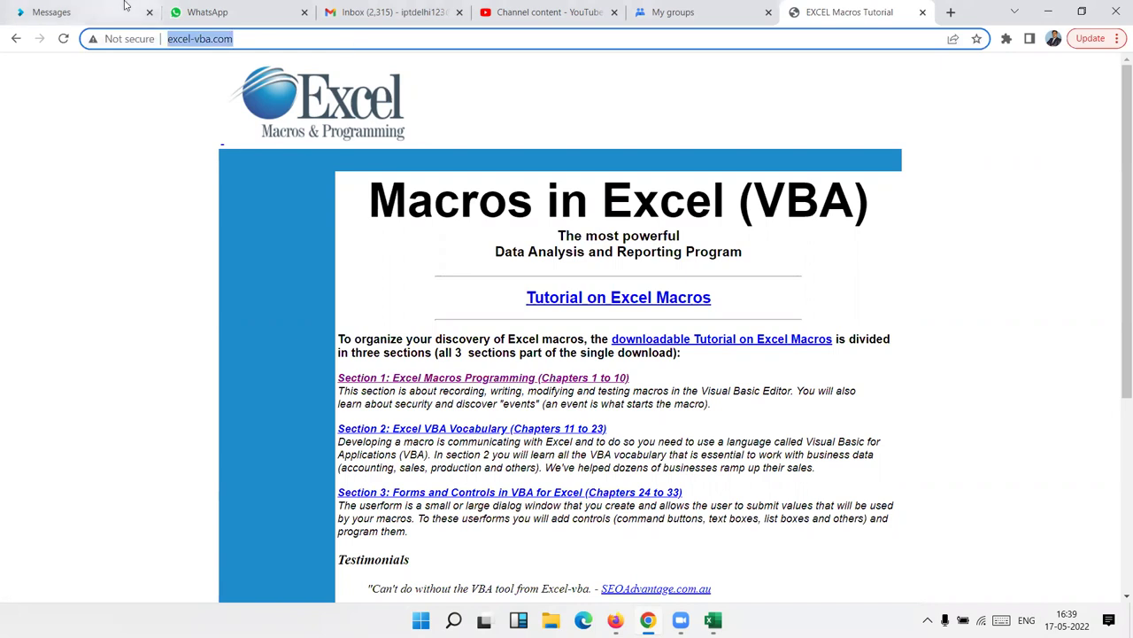
pyautogui.hotkey('ctrl', 'c')
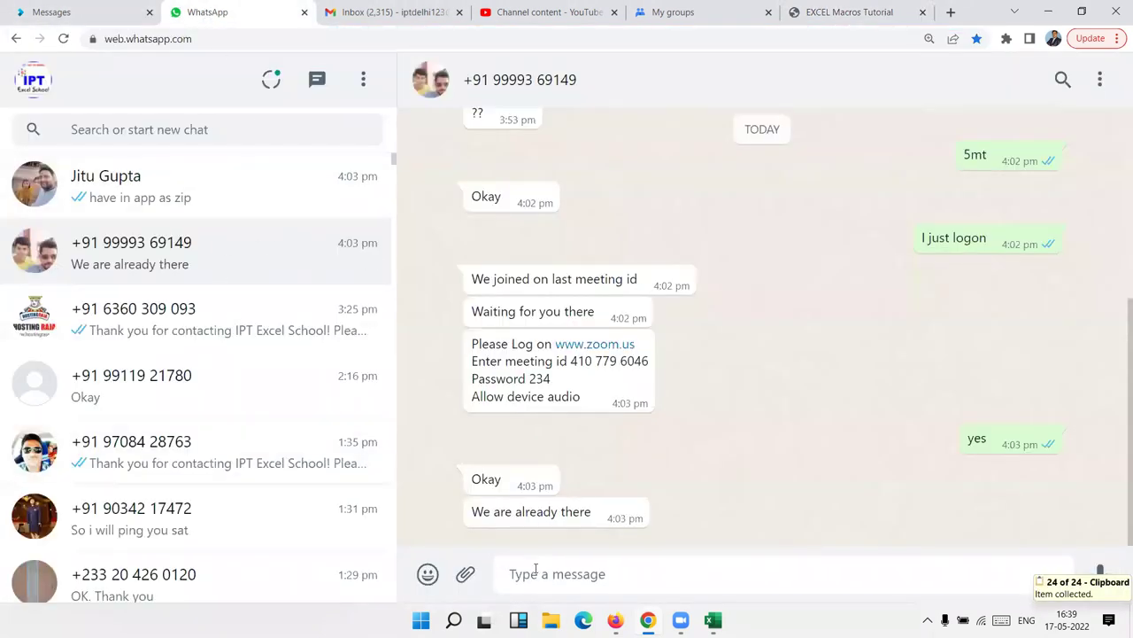
pyautogui.hotkey('ctrl', 'v')
pyautogui.press('Return')
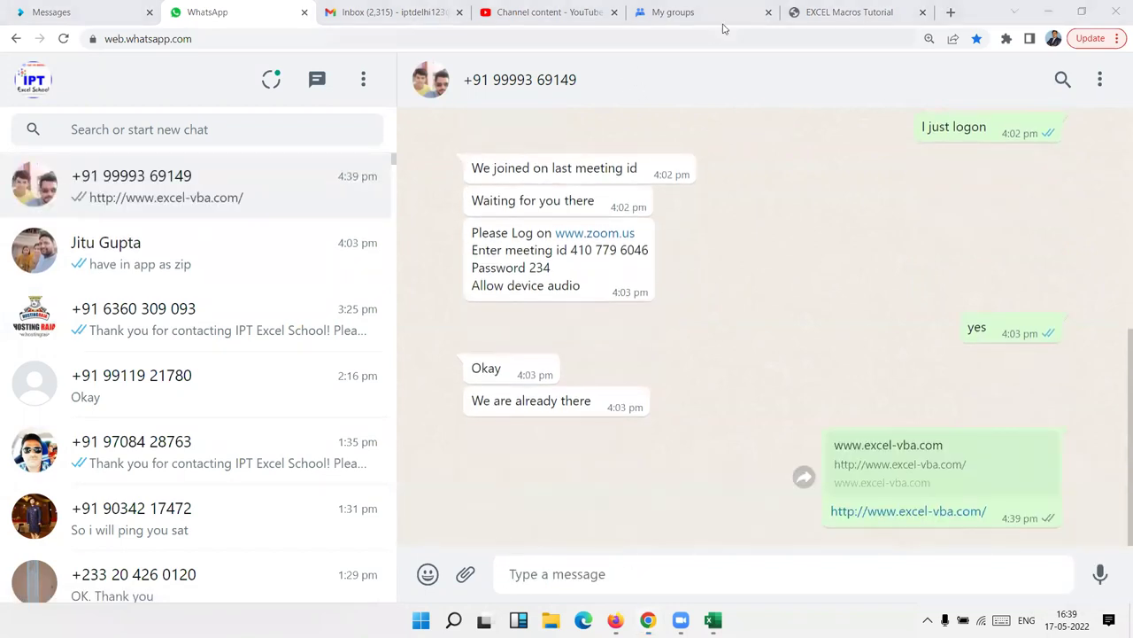
pyautogui.click(835, 13)
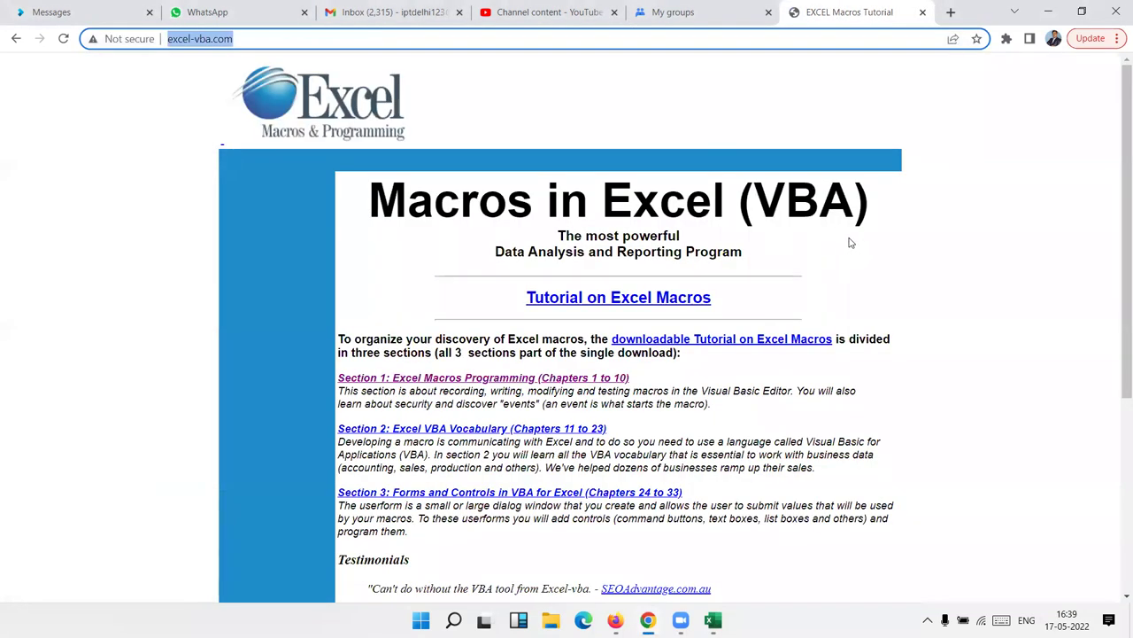
# Read through the Section 1 Excel Macros Programming page, go back, and minimize Chrome
pyautogui.scroll(-3, 849, 242)
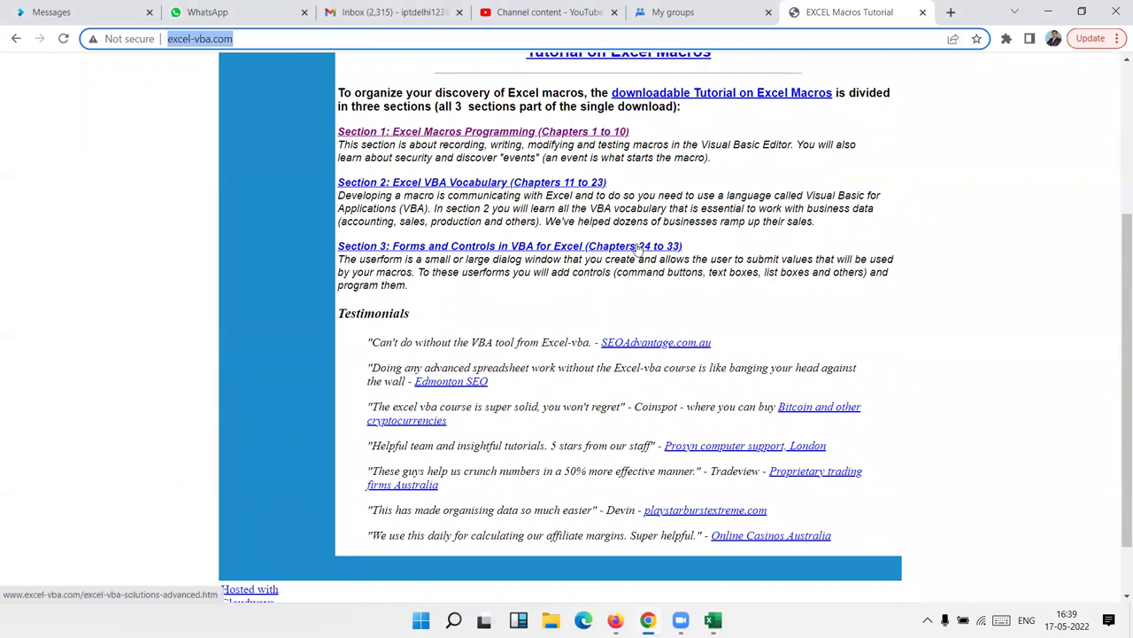
pyautogui.click(541, 133)
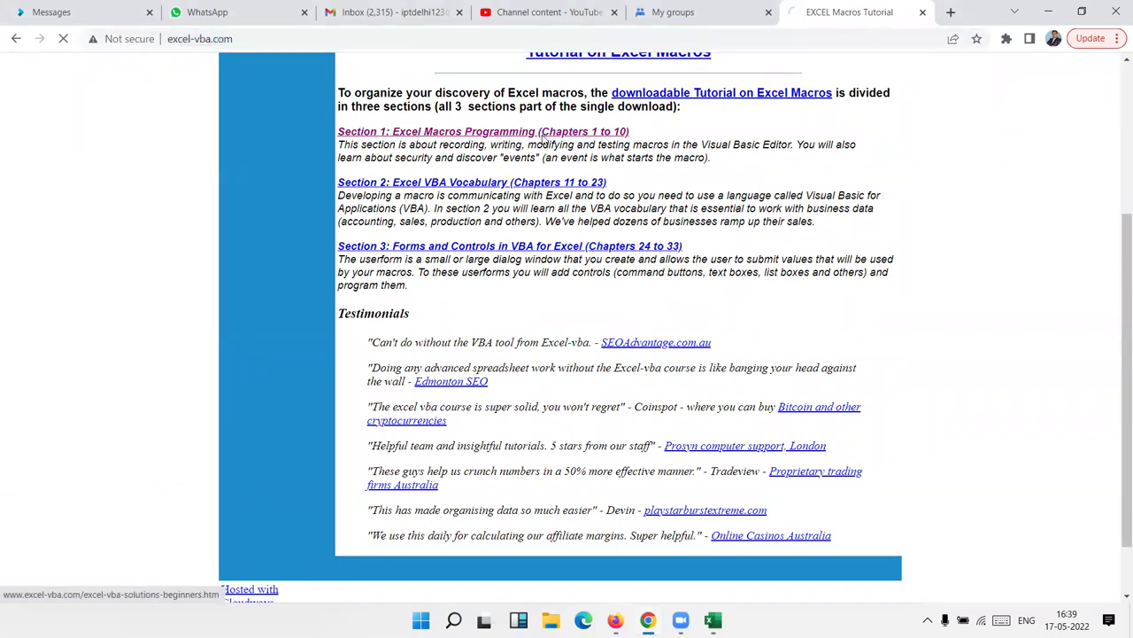
pyautogui.scroll(-3, 707, 266)
pyautogui.scroll(-10, 706, 265)
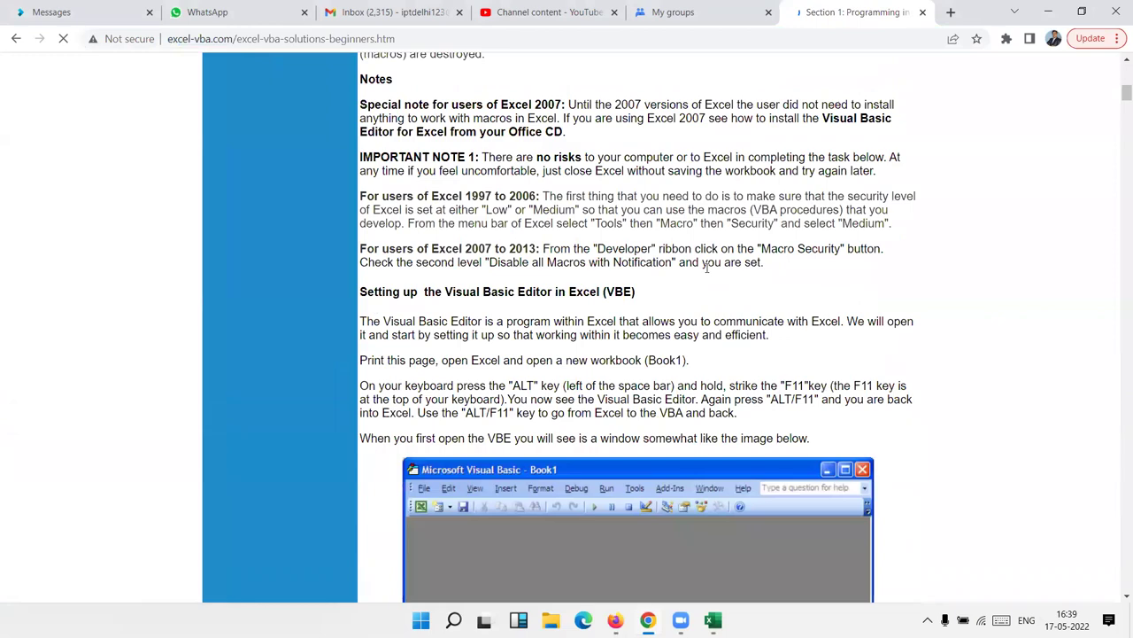
pyautogui.scroll(-5, 706, 266)
pyautogui.scroll(-2, 707, 266)
pyautogui.scroll(-3, 708, 274)
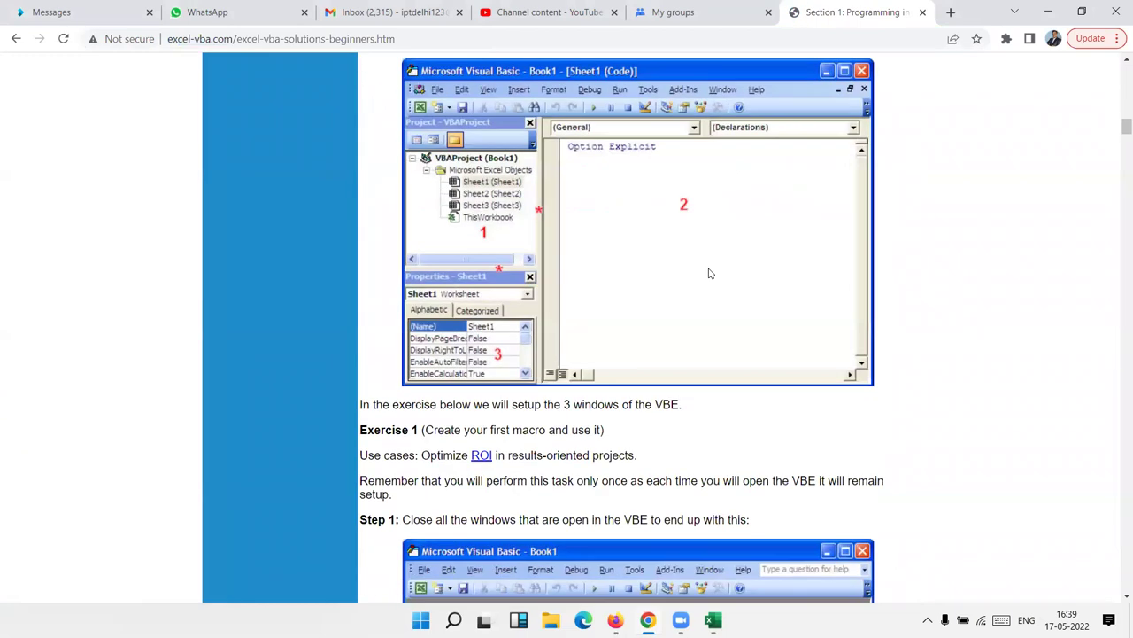
pyautogui.scroll(-3, 709, 273)
pyautogui.scroll(-3, 709, 274)
pyautogui.scroll(-2, 708, 271)
pyautogui.scroll(-3, 709, 267)
pyautogui.scroll(-5, 708, 267)
pyautogui.scroll(-4, 708, 267)
pyautogui.scroll(-5, 709, 268)
pyautogui.scroll(-4, 708, 268)
pyautogui.scroll(-5, 708, 267)
pyautogui.scroll(-5, 708, 268)
pyautogui.scroll(-2, 709, 267)
pyautogui.scroll(-5, 709, 267)
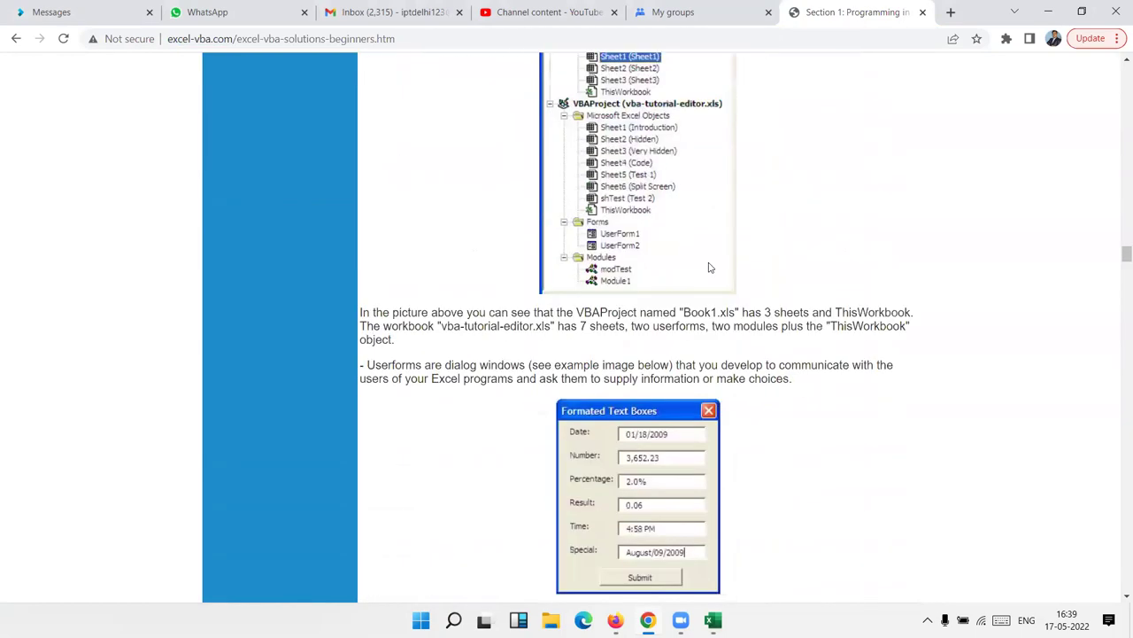
pyautogui.scroll(-3, 708, 267)
pyautogui.scroll(-5, 709, 267)
pyautogui.scroll(-5, 708, 267)
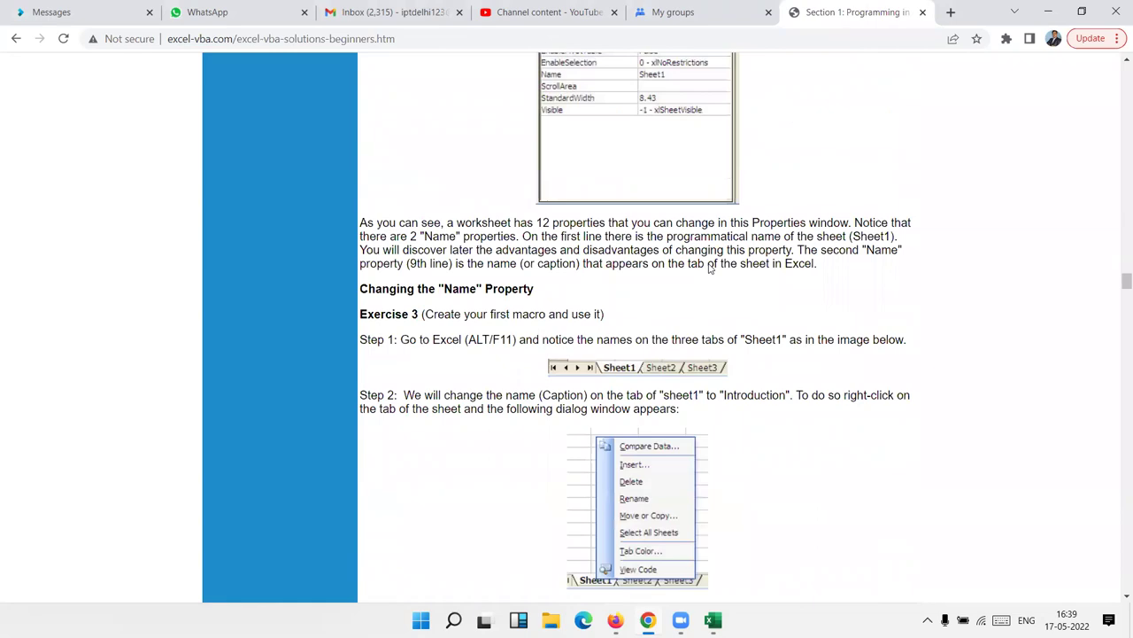
pyautogui.scroll(-7, 708, 268)
pyautogui.scroll(-3, 709, 267)
pyautogui.scroll(-3, 708, 268)
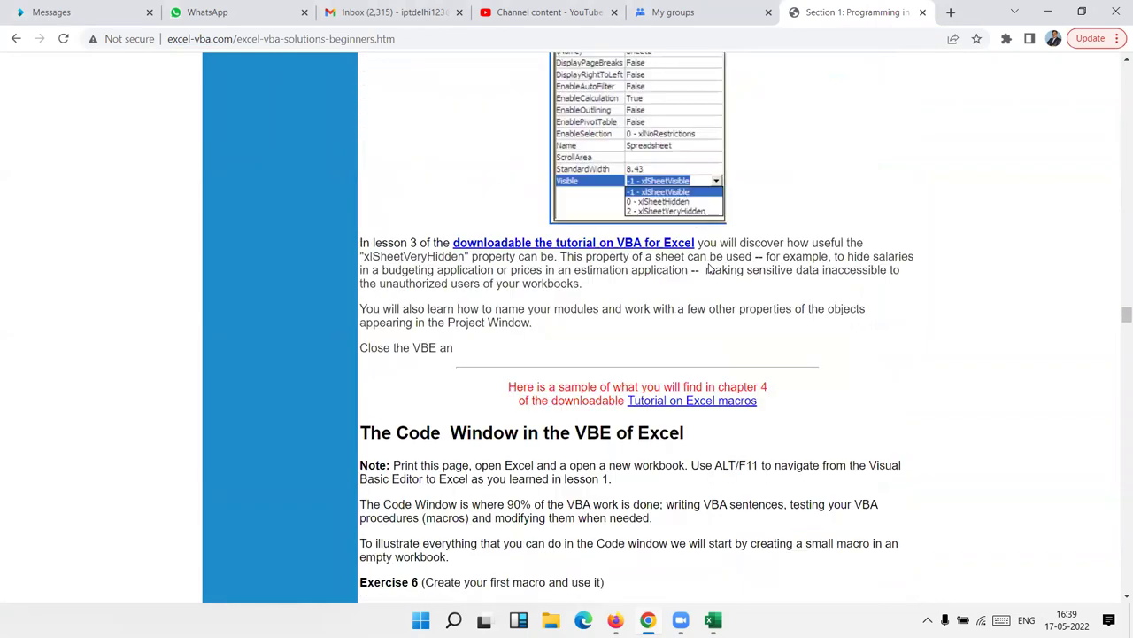
pyautogui.scroll(-3, 708, 267)
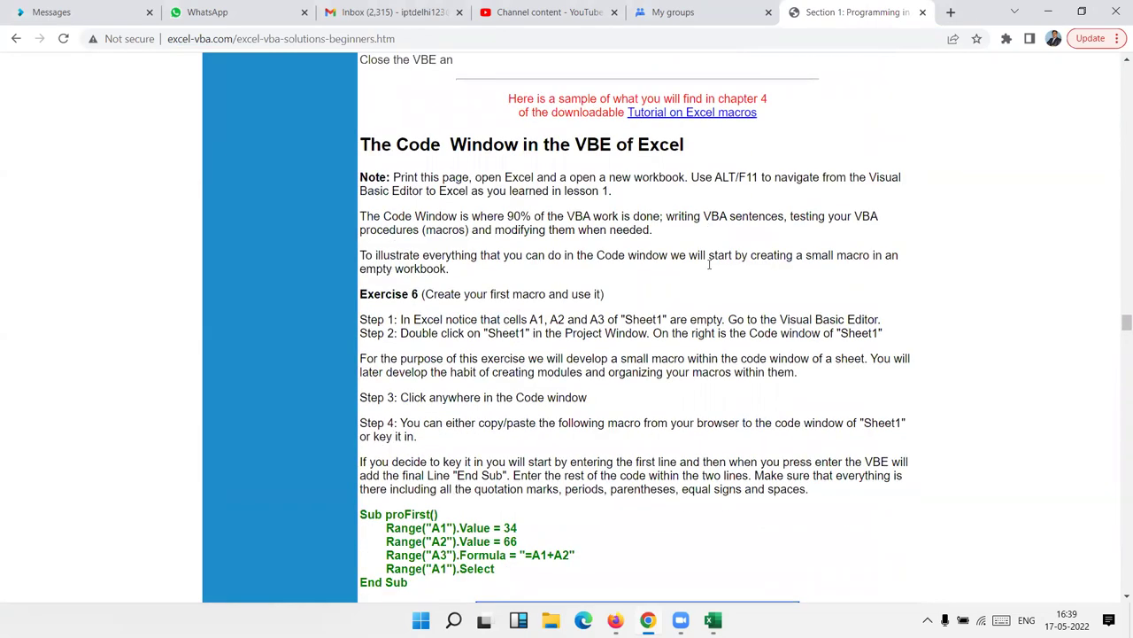
pyautogui.scroll(-5, 709, 263)
pyautogui.scroll(-6, 708, 265)
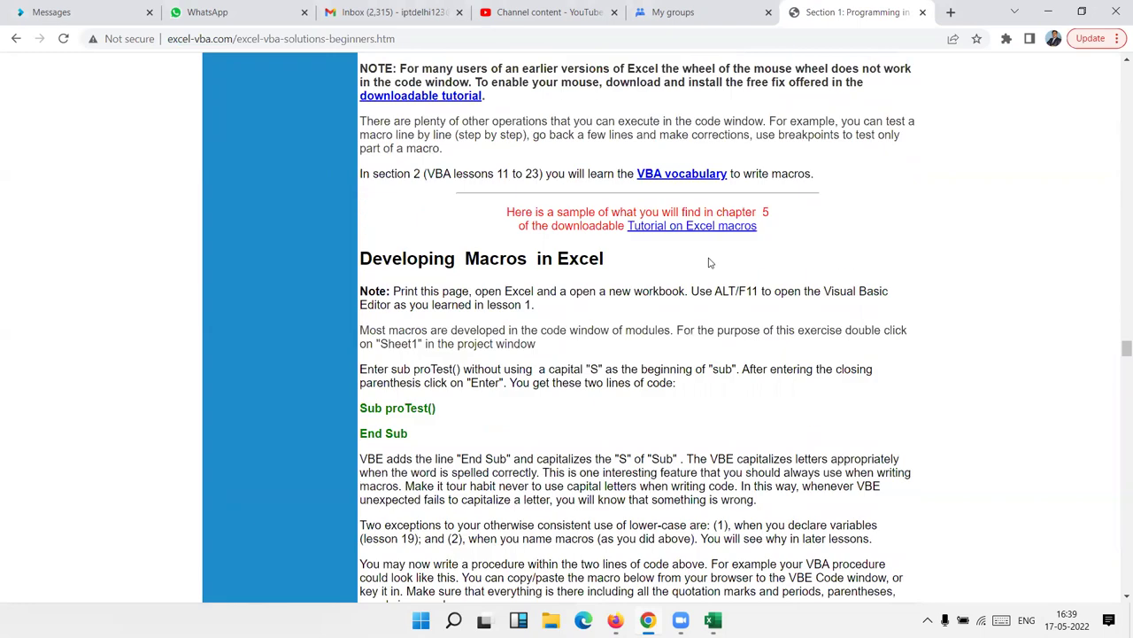
pyautogui.scroll(-5, 708, 265)
pyautogui.scroll(-6, 708, 257)
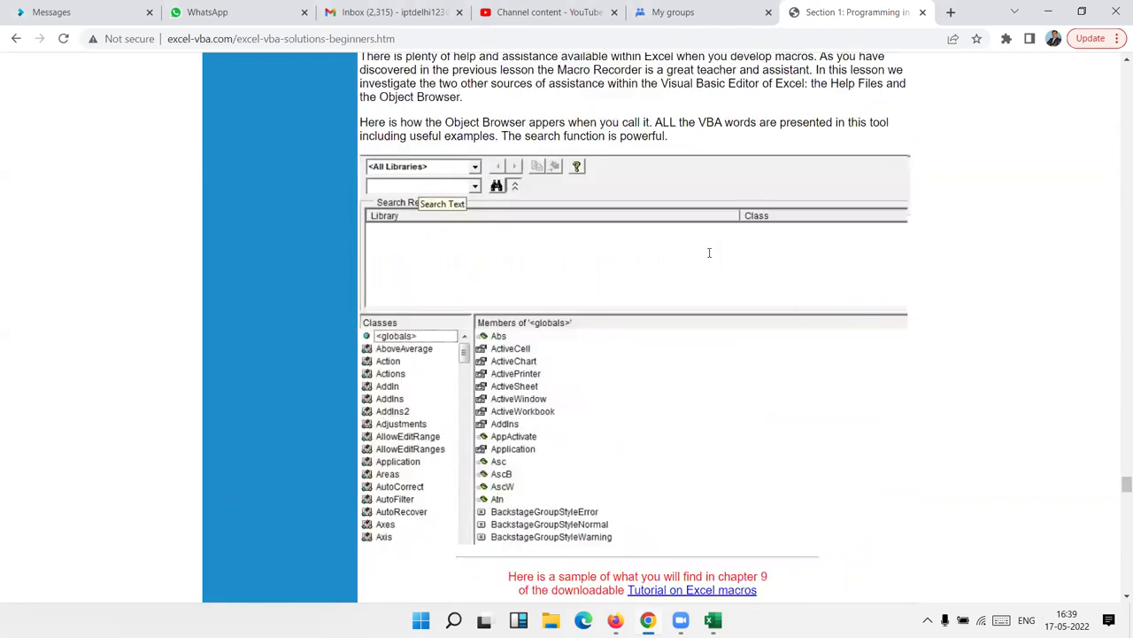
pyautogui.scroll(-15, 709, 253)
pyautogui.scroll(8, 708, 255)
pyautogui.scroll(2, 709, 256)
pyautogui.scroll(-15, 708, 257)
pyautogui.scroll(3, 708, 257)
pyautogui.scroll(3, 708, 258)
pyautogui.scroll(5, 708, 258)
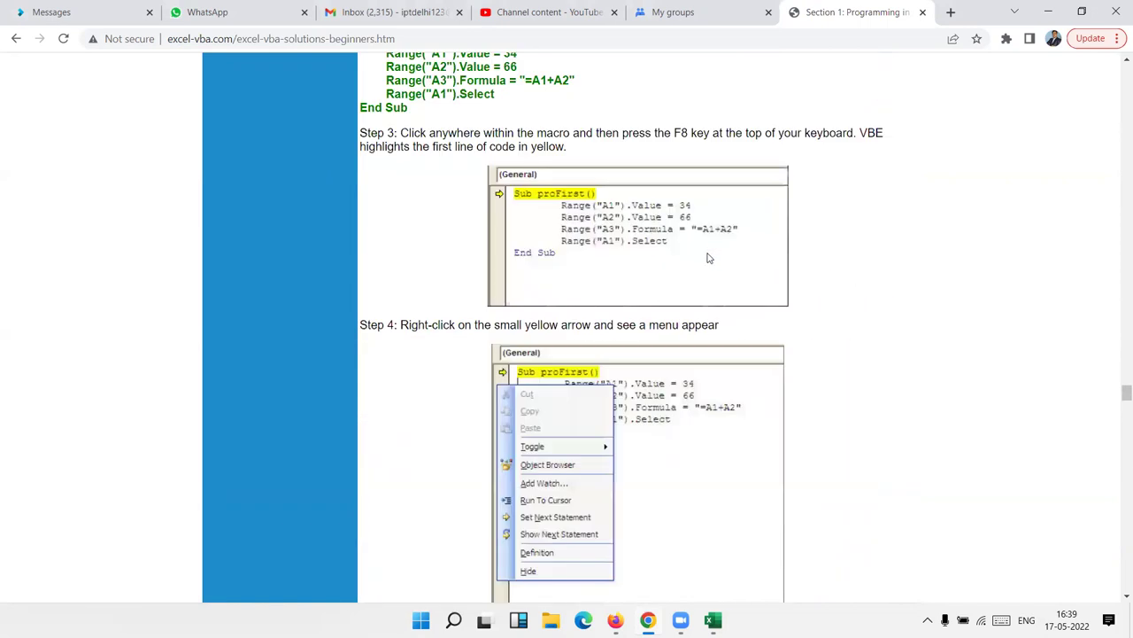
pyautogui.click(16, 38)
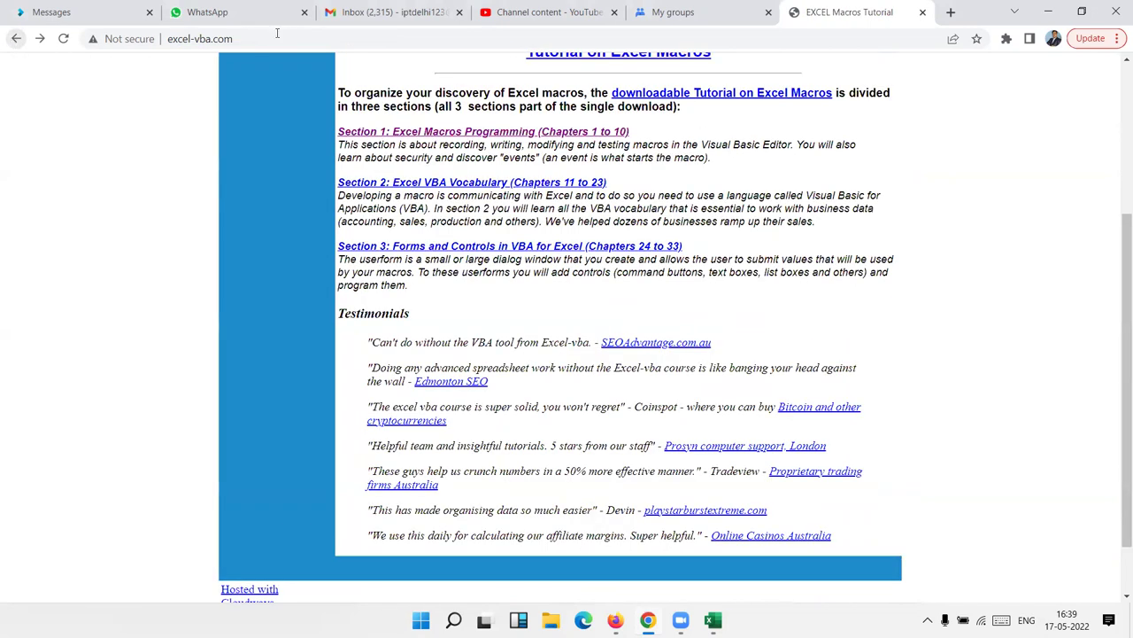
pyautogui.click(1046, 10)
pyautogui.click(795, 330)
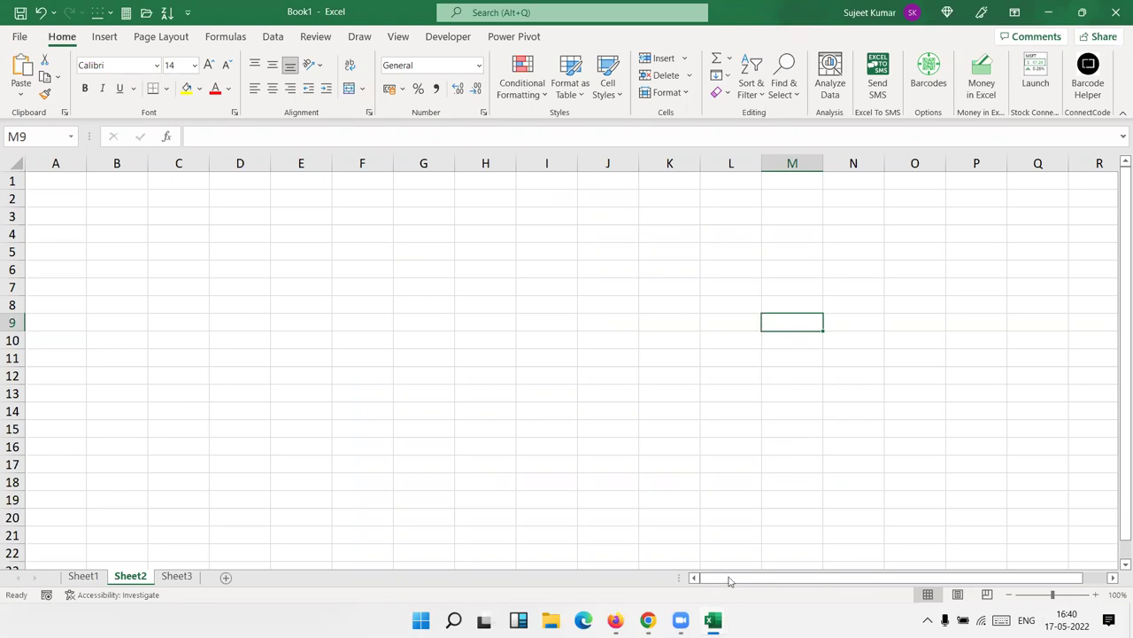
pyautogui.click(1035, 38)
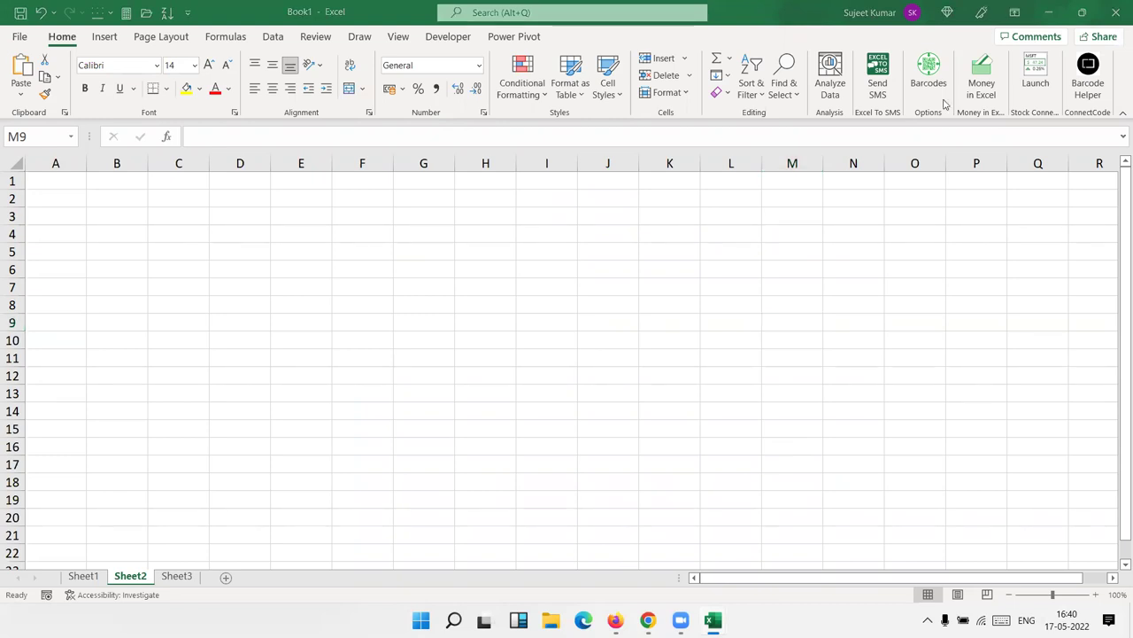